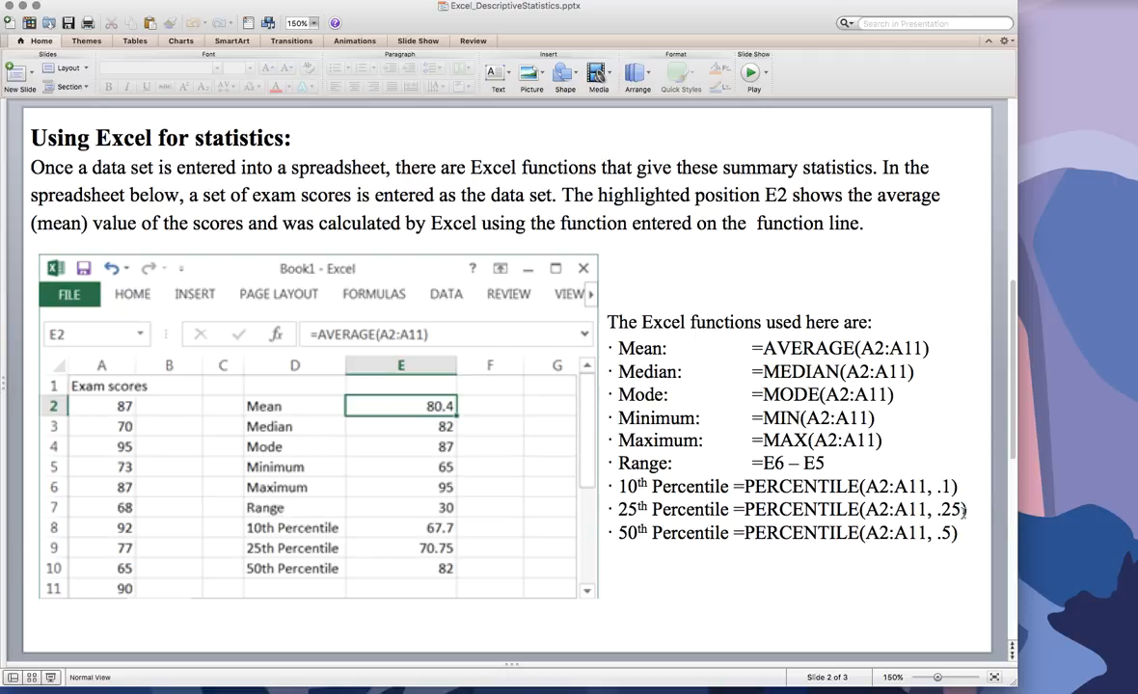
Switch to Excel, create a blank workbook from the Excel Workbook template, and enlarge its window to fill the screen
scroll(825, 549, down, 3)
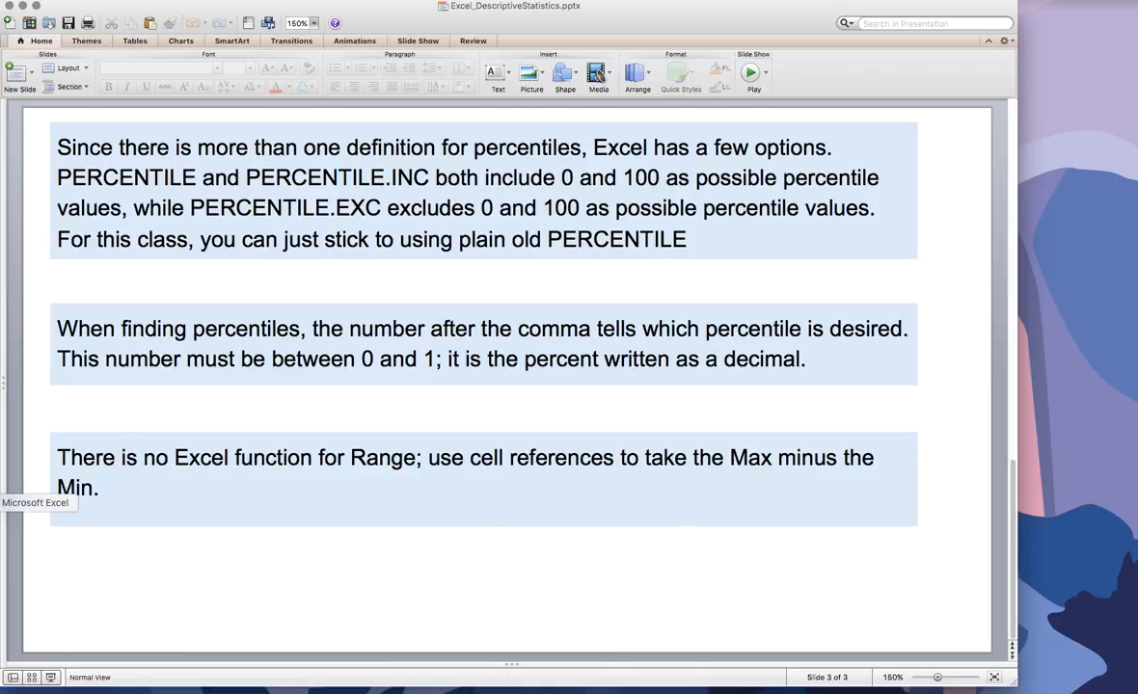
click(3, 502)
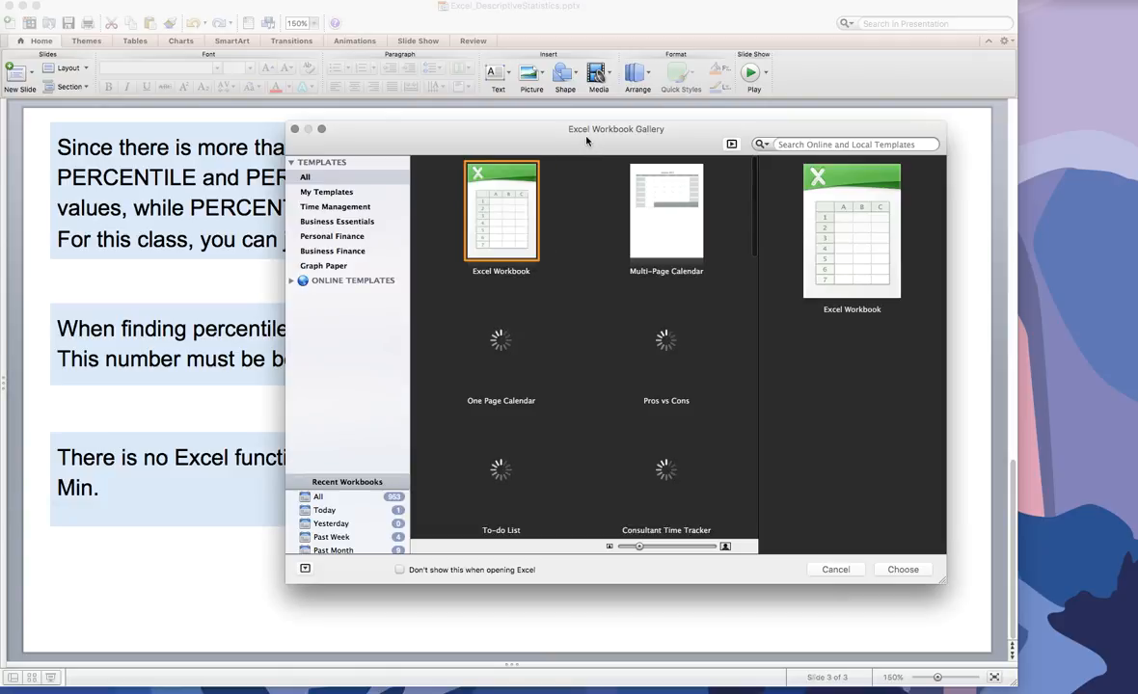
drag(587, 138, 443, 95)
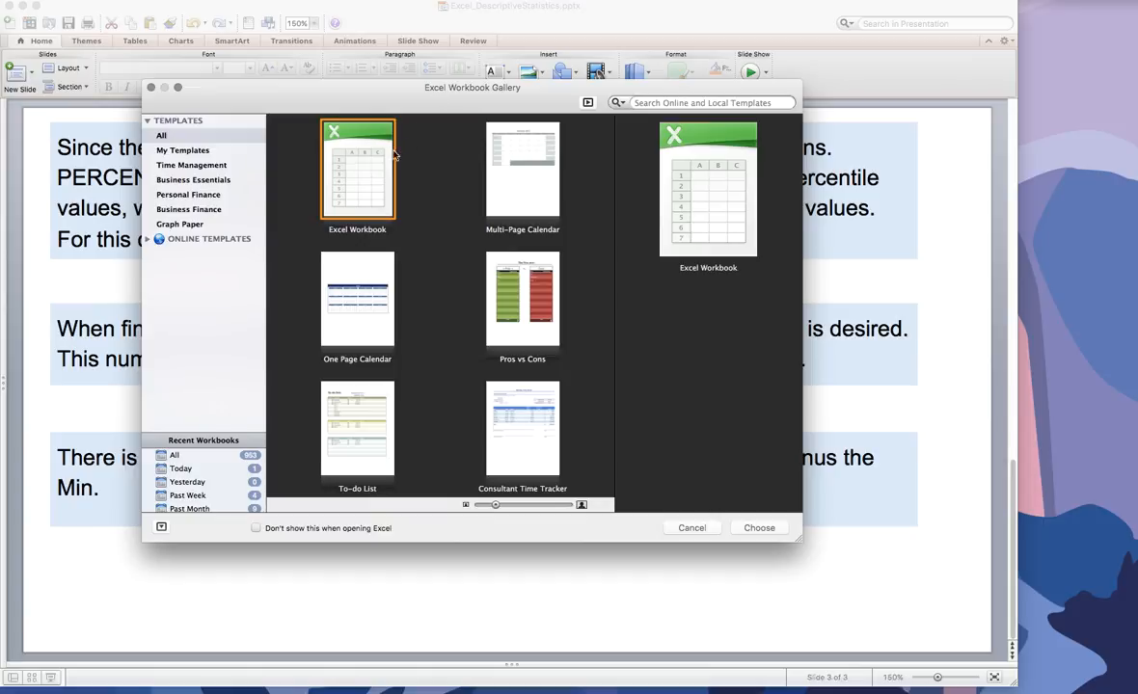
double_click(357, 167)
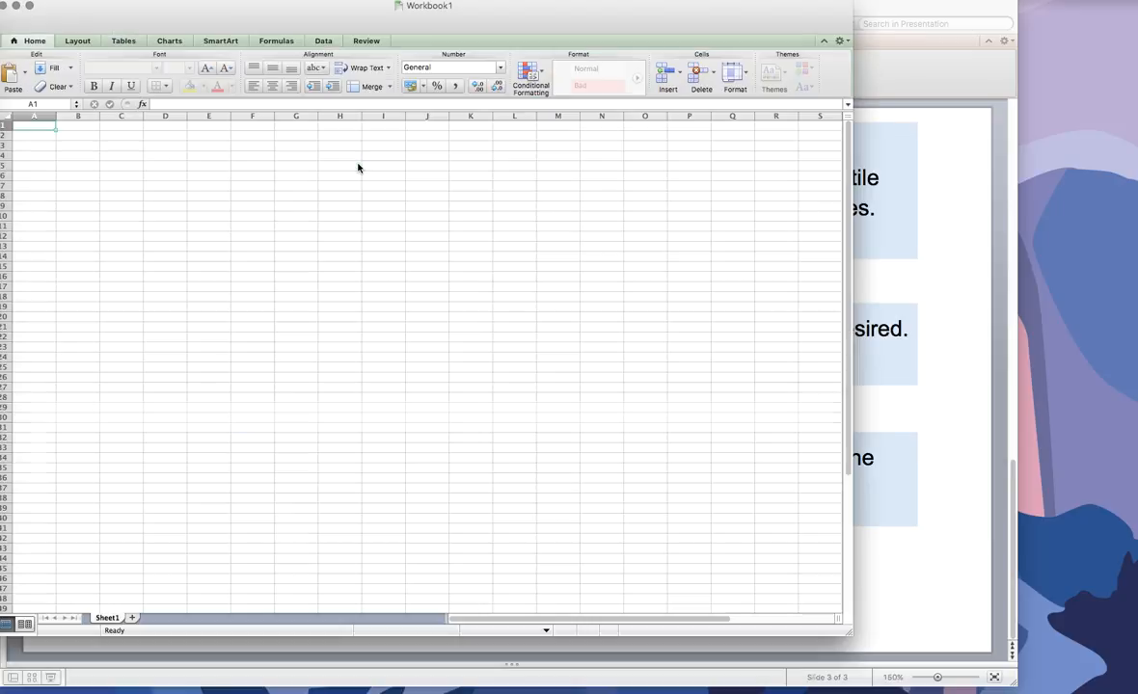
mouse_move(451, 10)
mouse_down()
mouse_move(472, 20)
mouse_move(459, 12)
mouse_up()
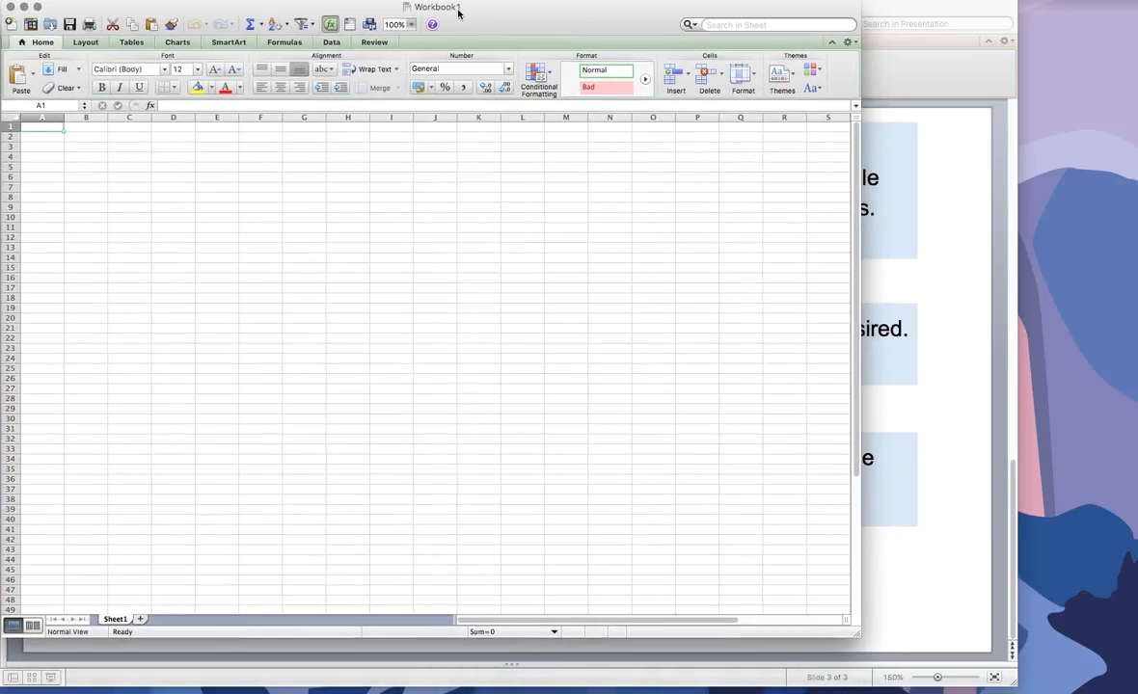
drag(854, 637, 1127, 689)
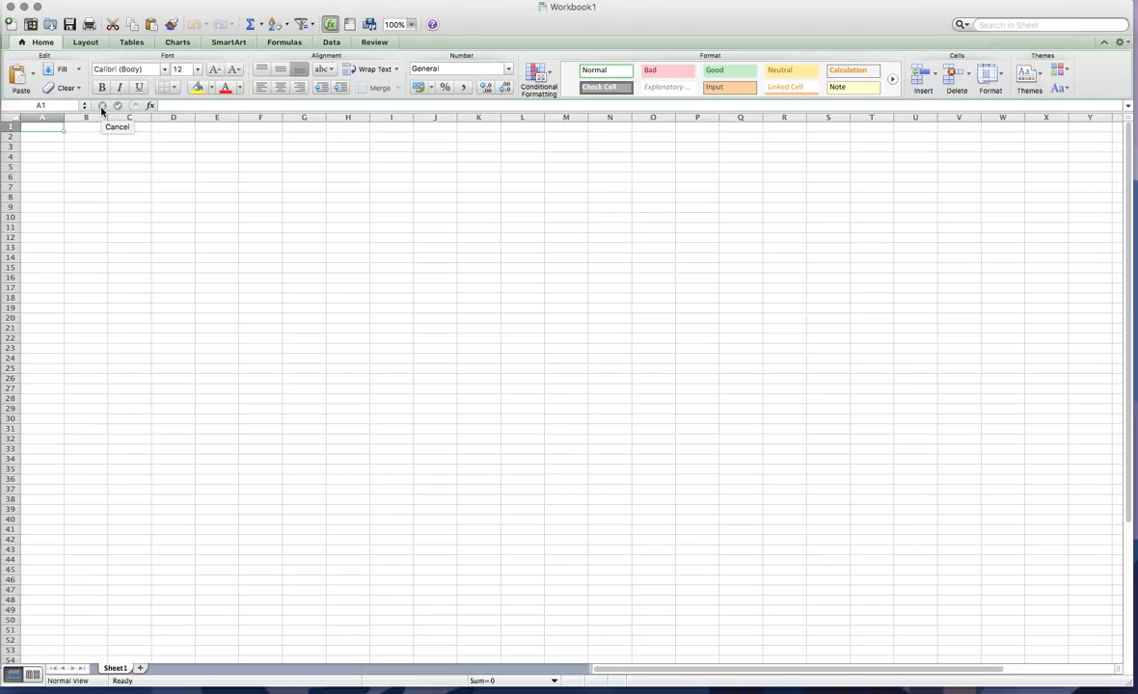
Enter the heading Exam Scores in A1 and the formula =RANDBETWEEN(40,90) in A2
text(Exam Scores)
key(Return)
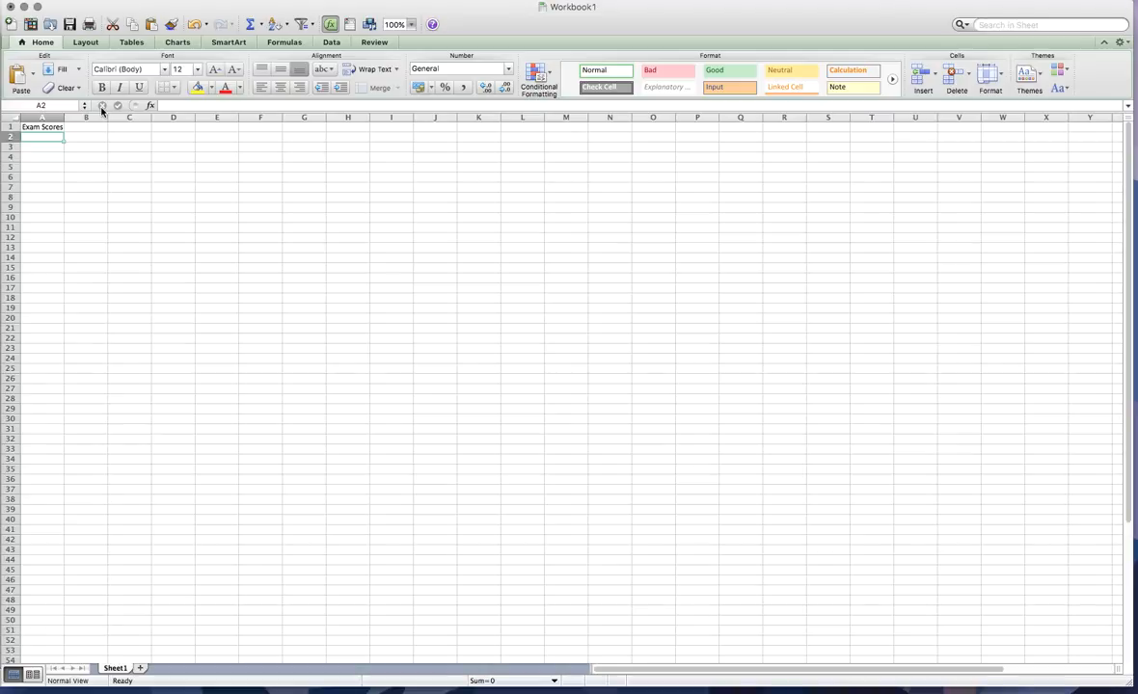
text(=)
text(nD)
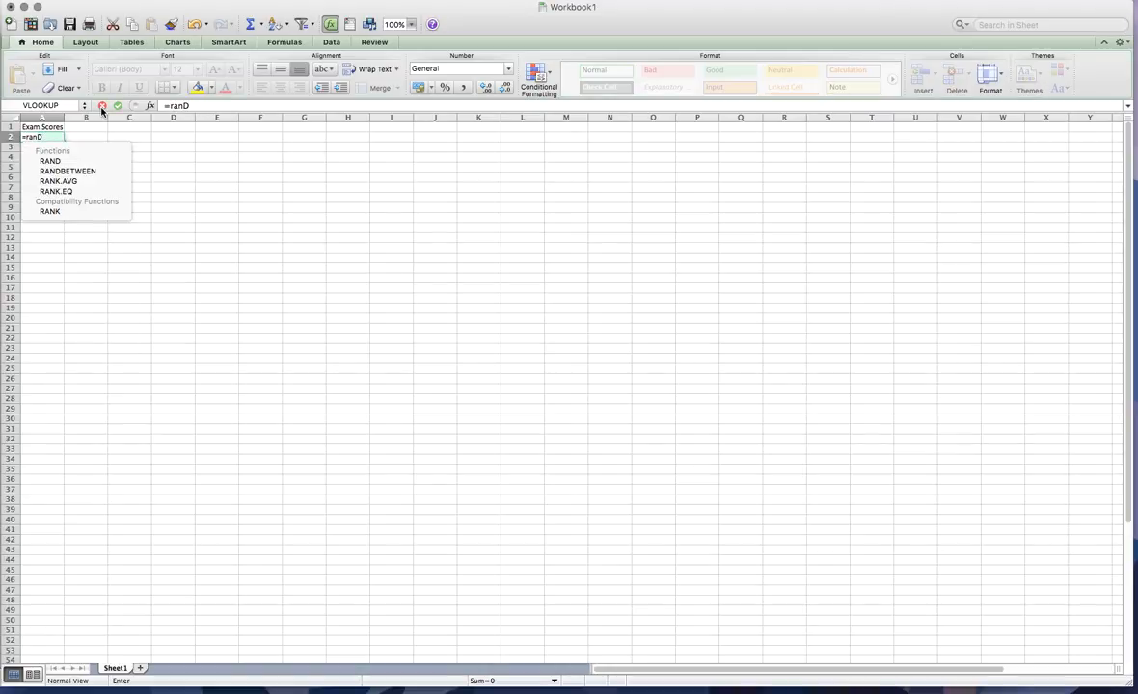
double_click(84, 171)
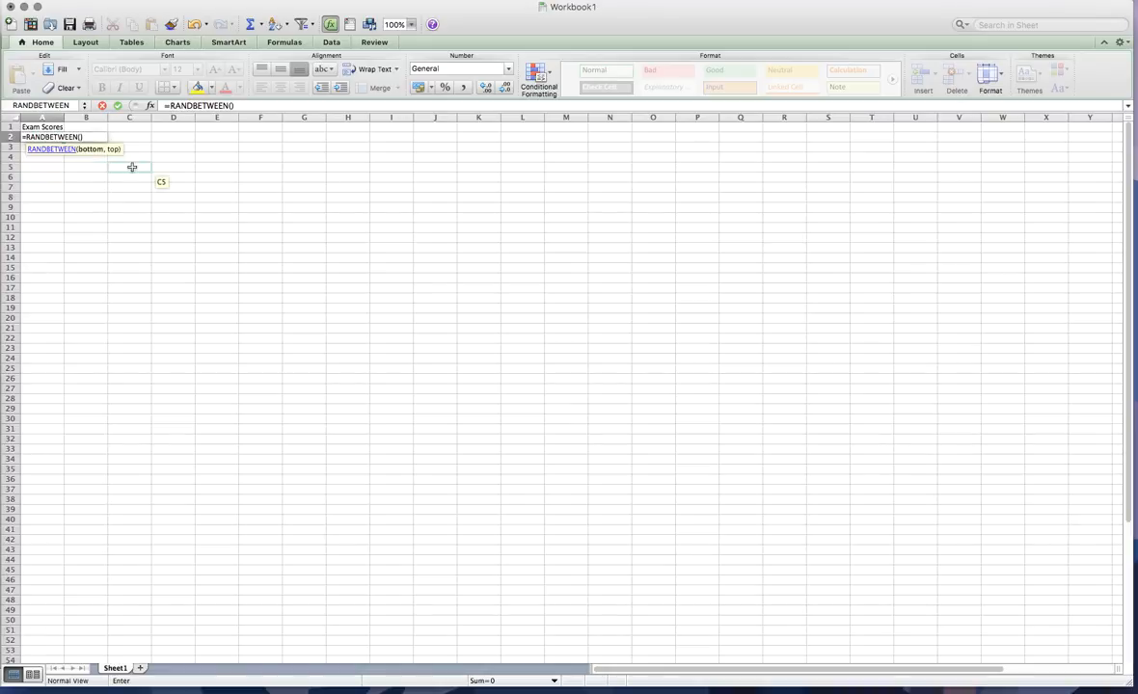
text(1,100)
key(Return)
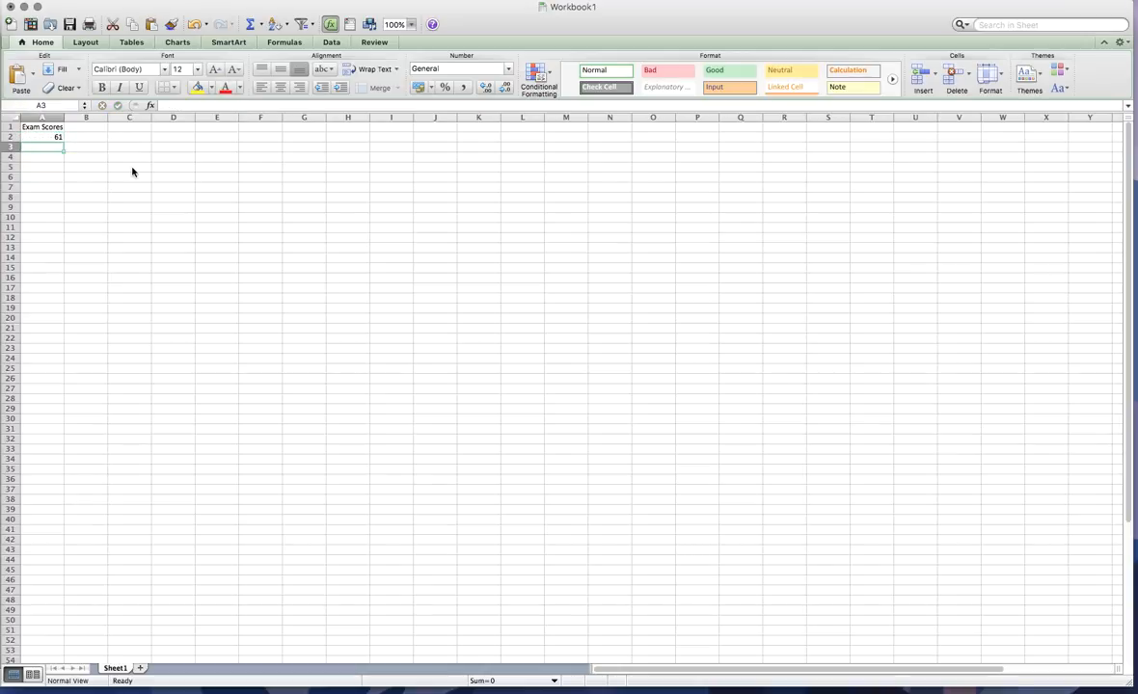
Fill the random-score formula from A2 down to A28 and replace the formulas with their values using Paste Special
click(50, 137)
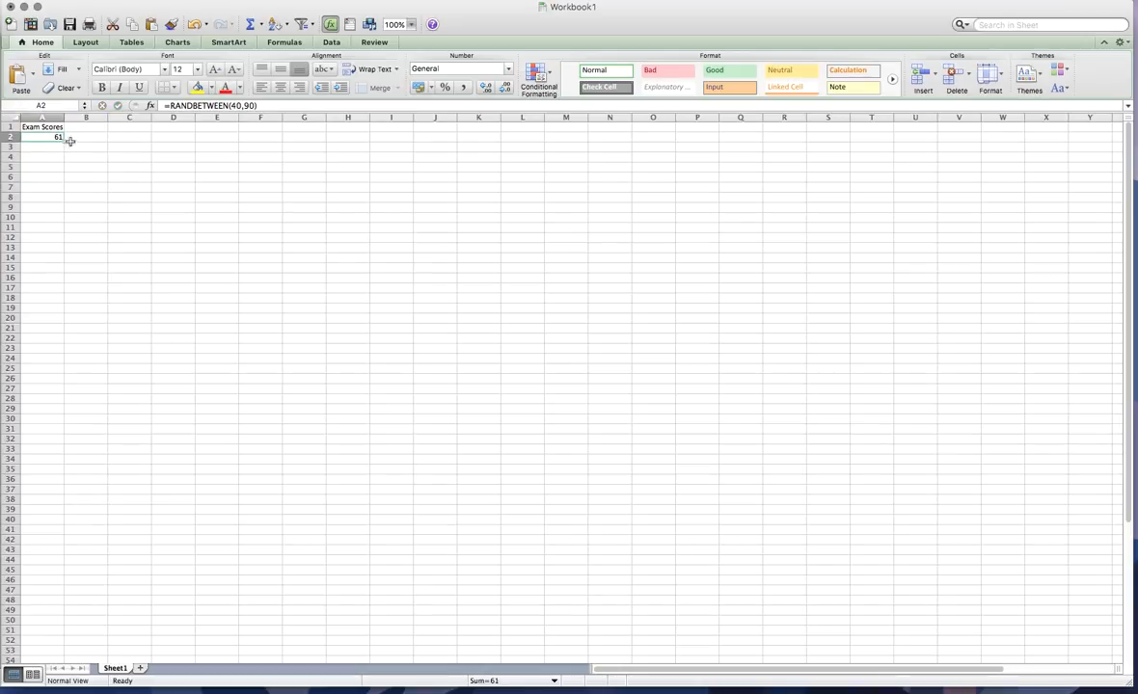
drag(62, 140, 77, 401)
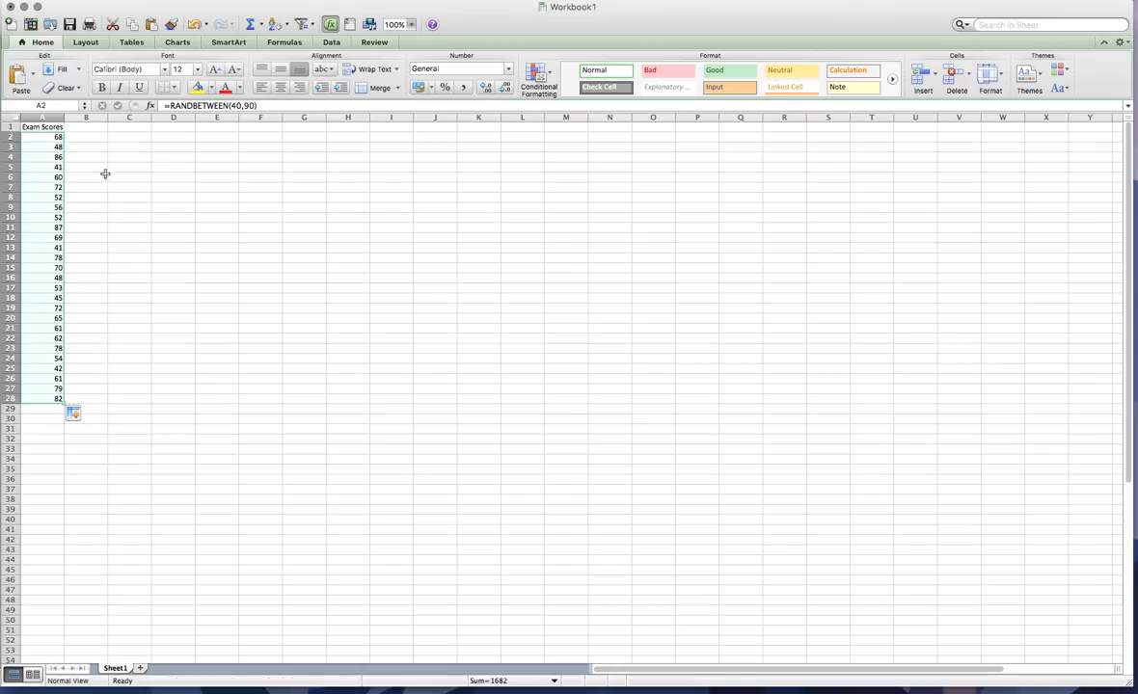
key(super+c)
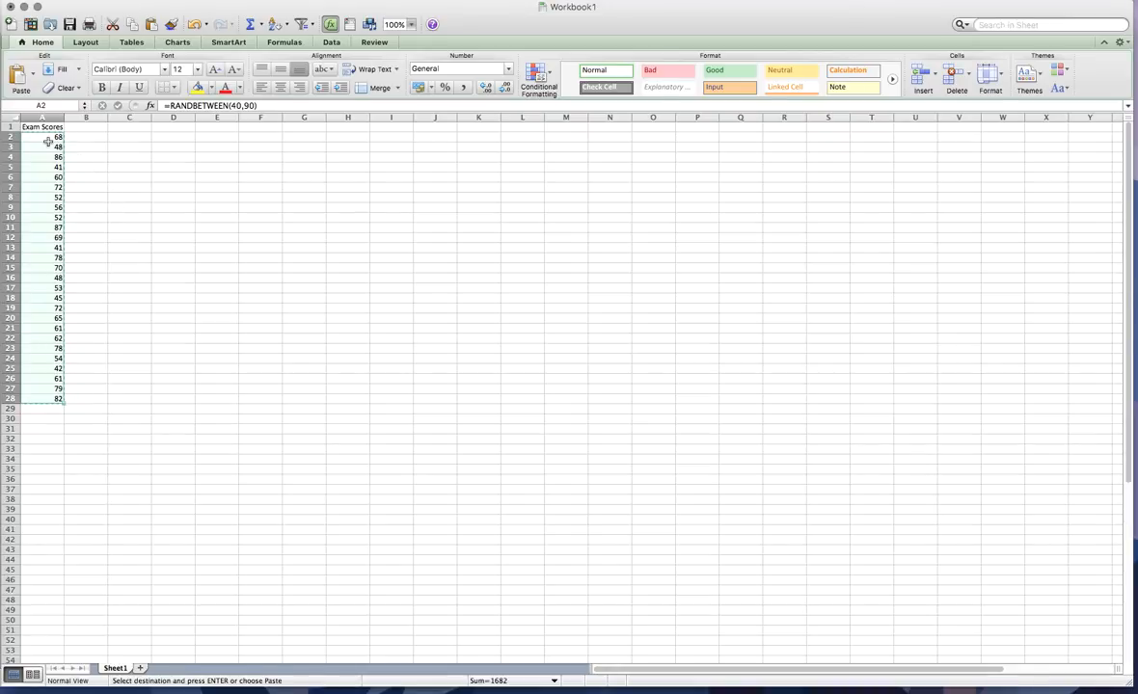
right_click(44, 143)
click(89, 189)
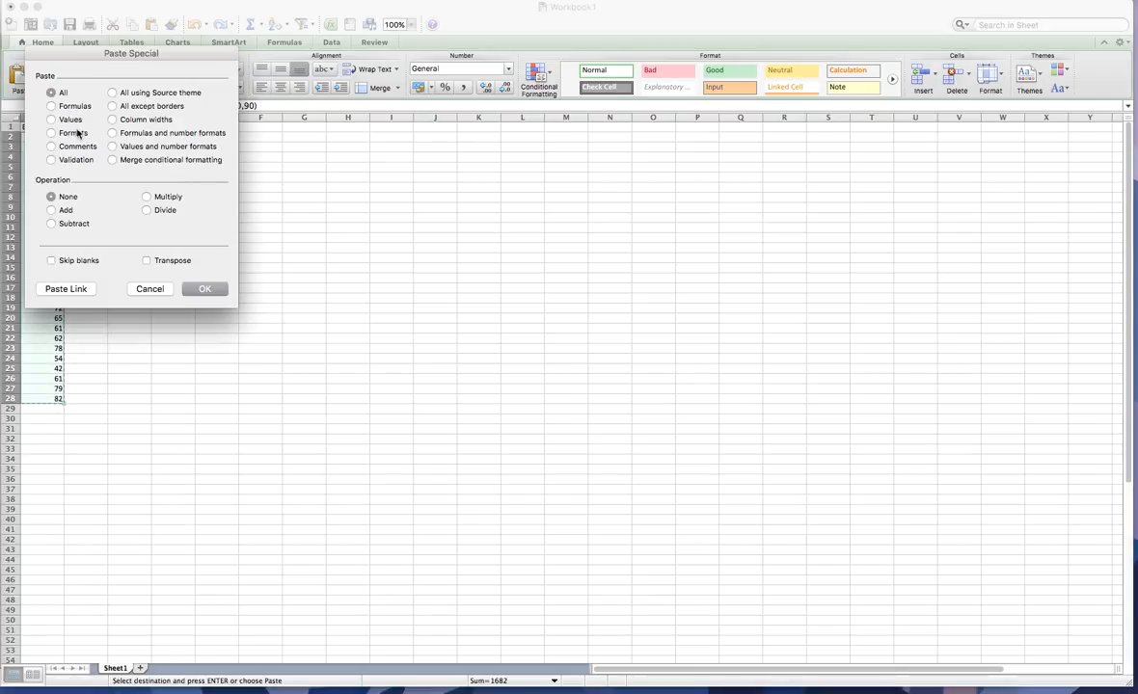
click(70, 120)
click(203, 289)
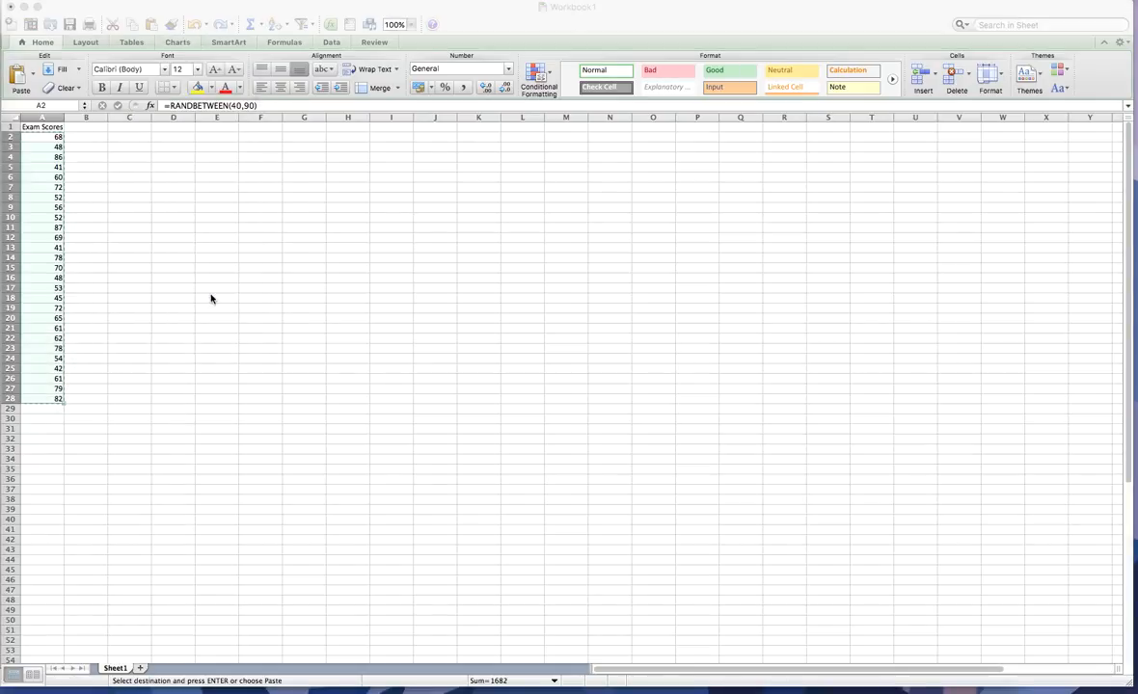
click(43, 167)
click(48, 128)
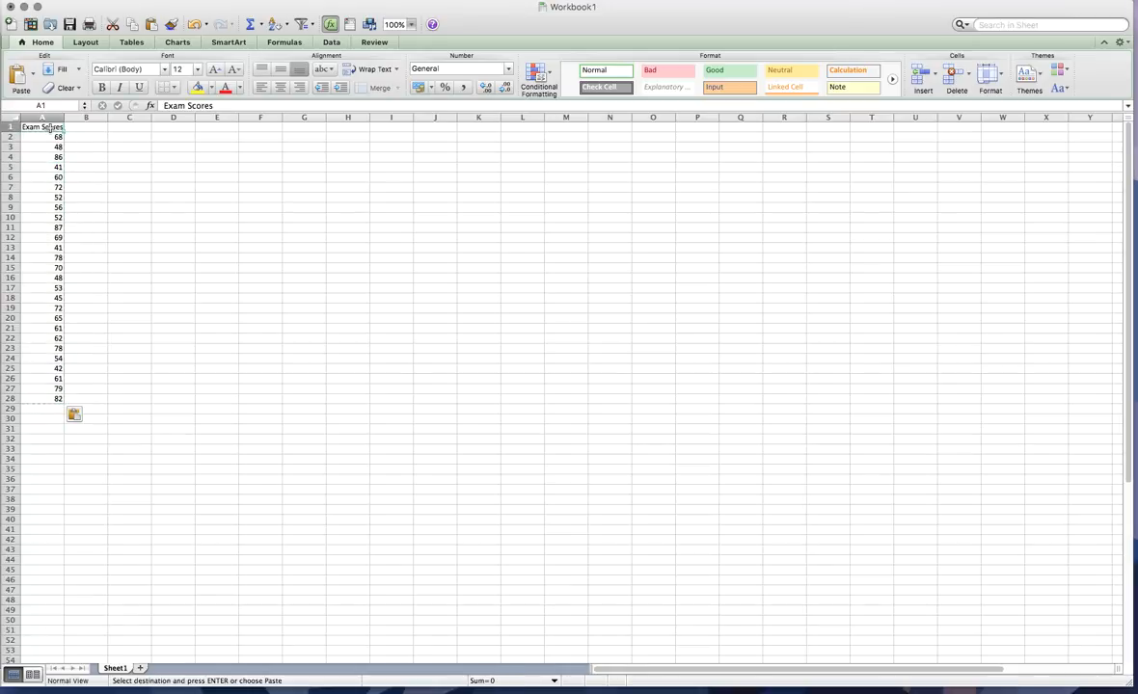
click(49, 137)
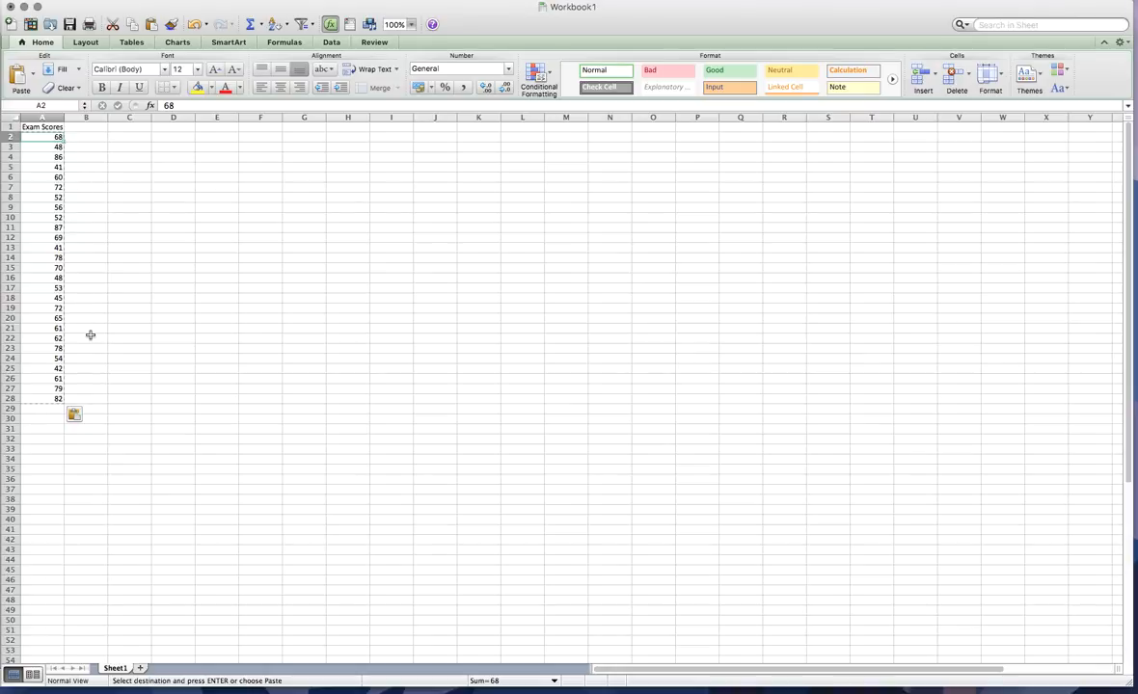
Enter the labels Mean, Median, Mode, Minimum, Maximum and Range down cells C1 to C6
click(131, 127)
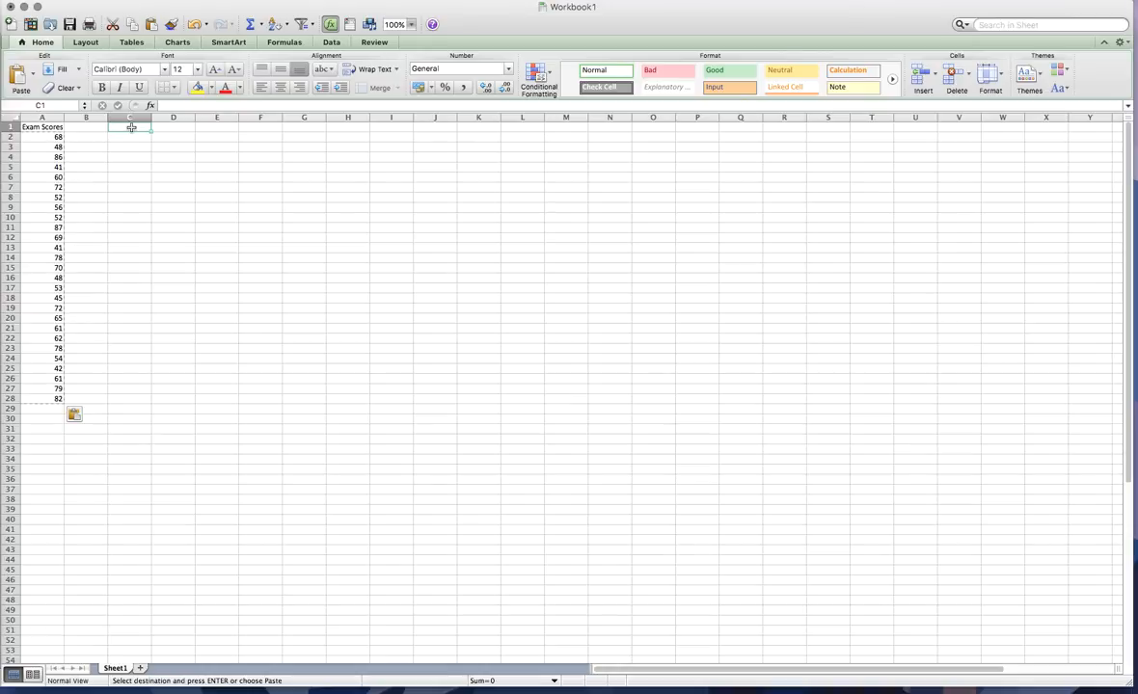
text(Mean)
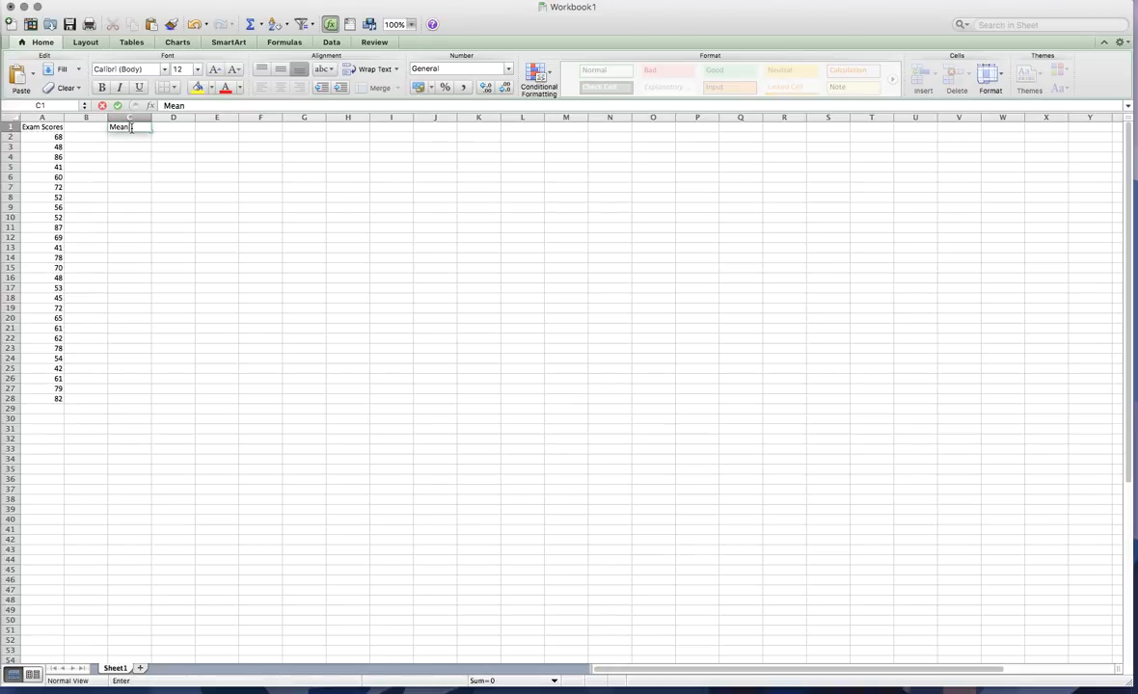
key(Return)
text(Median)
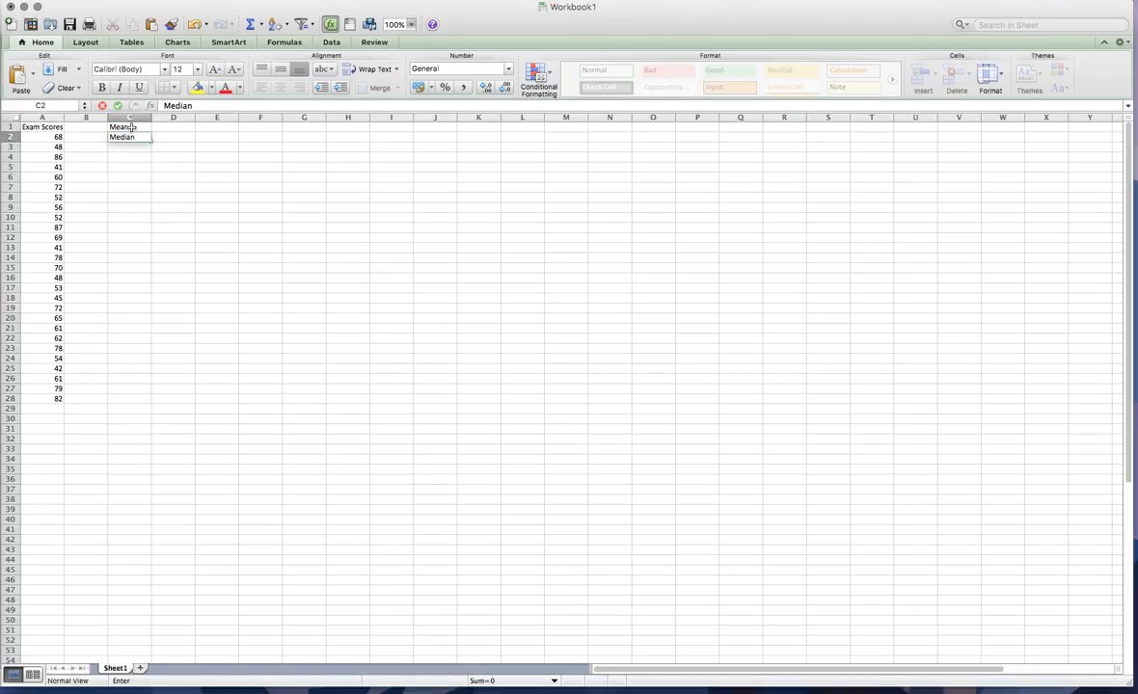
key(Return)
text(Mode)
key(Return)
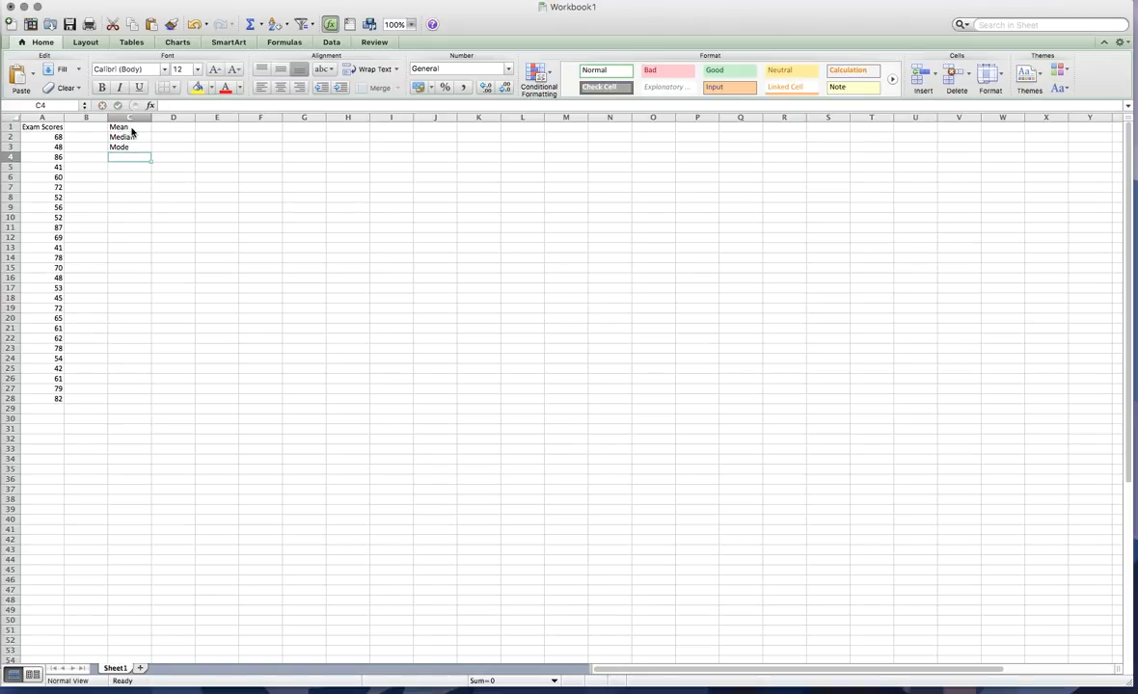
text(Minimum)
key(Return)
text(Maximum)
key(Return)
text(Range)
key(Return)
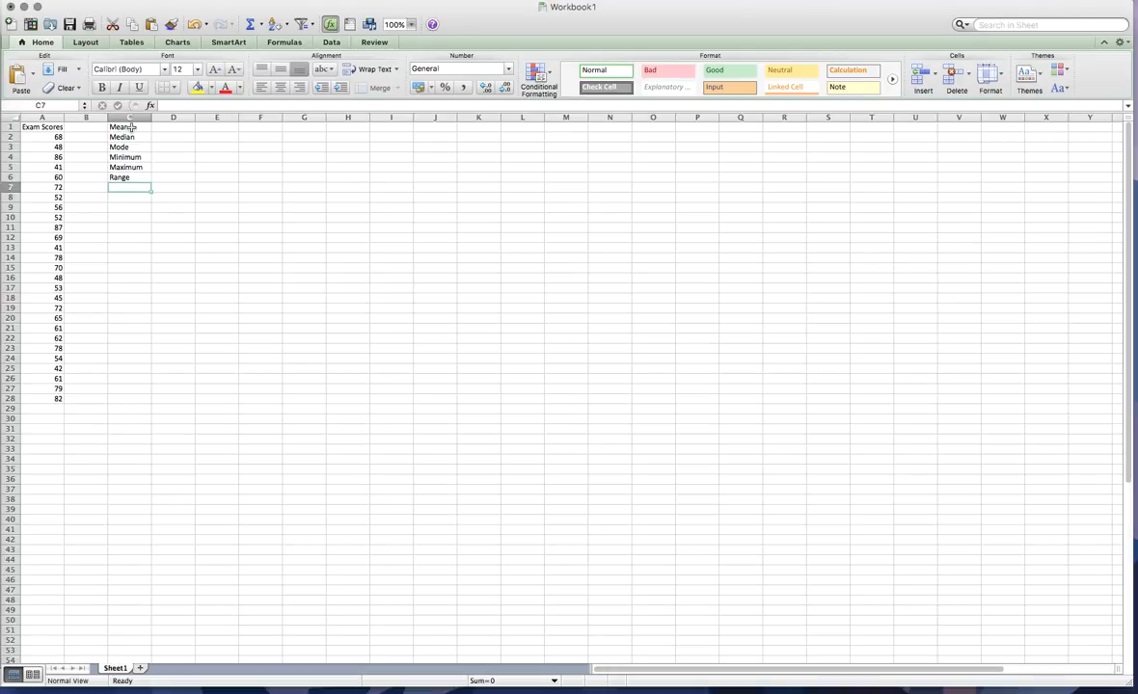
Enter the labels 20th Percentile in C7 and 70th Percentile in C8, and widen column C to fit them
text(20th Percne)
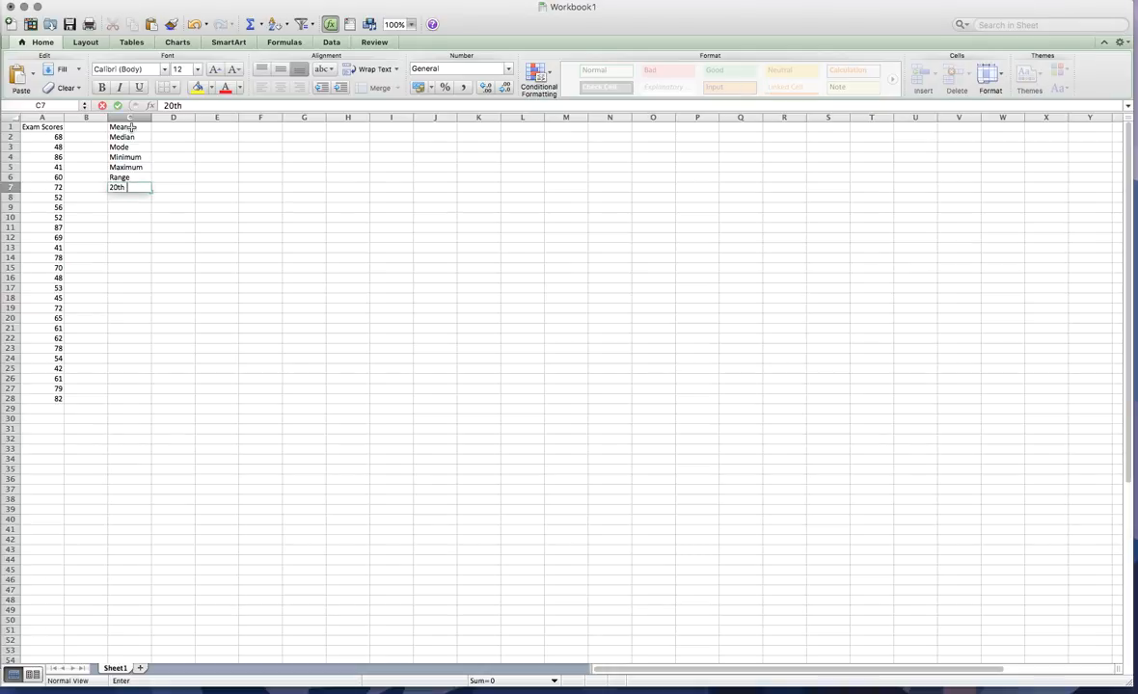
key(BackSpace)
key(BackSpace)
text(entile)
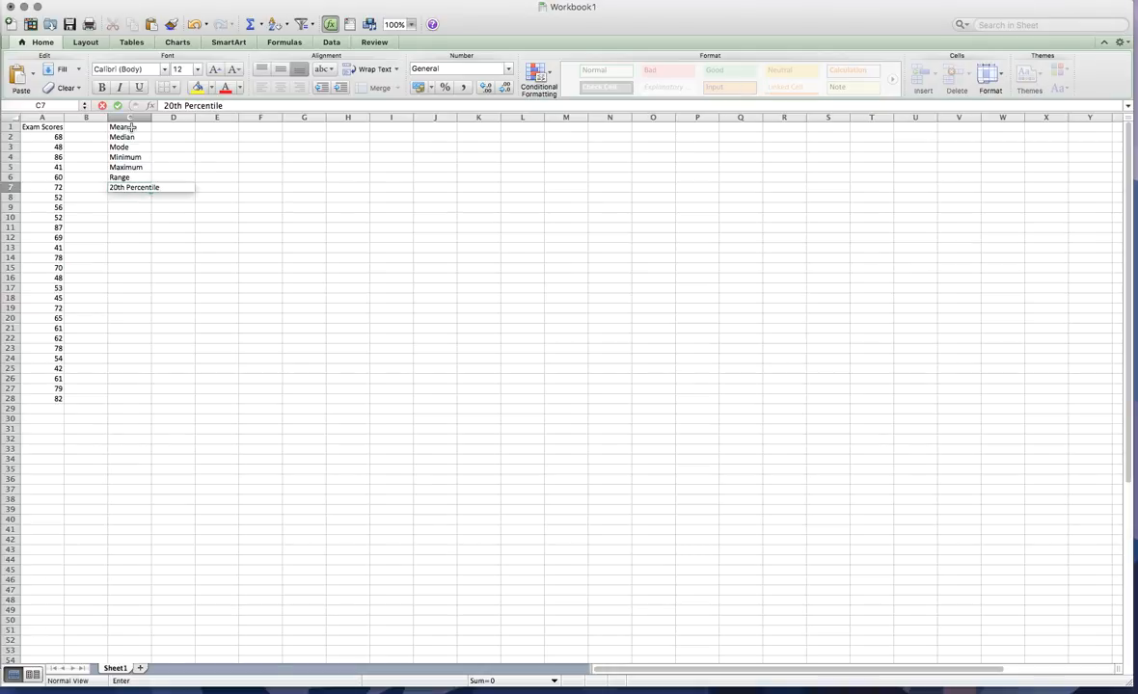
key(Return)
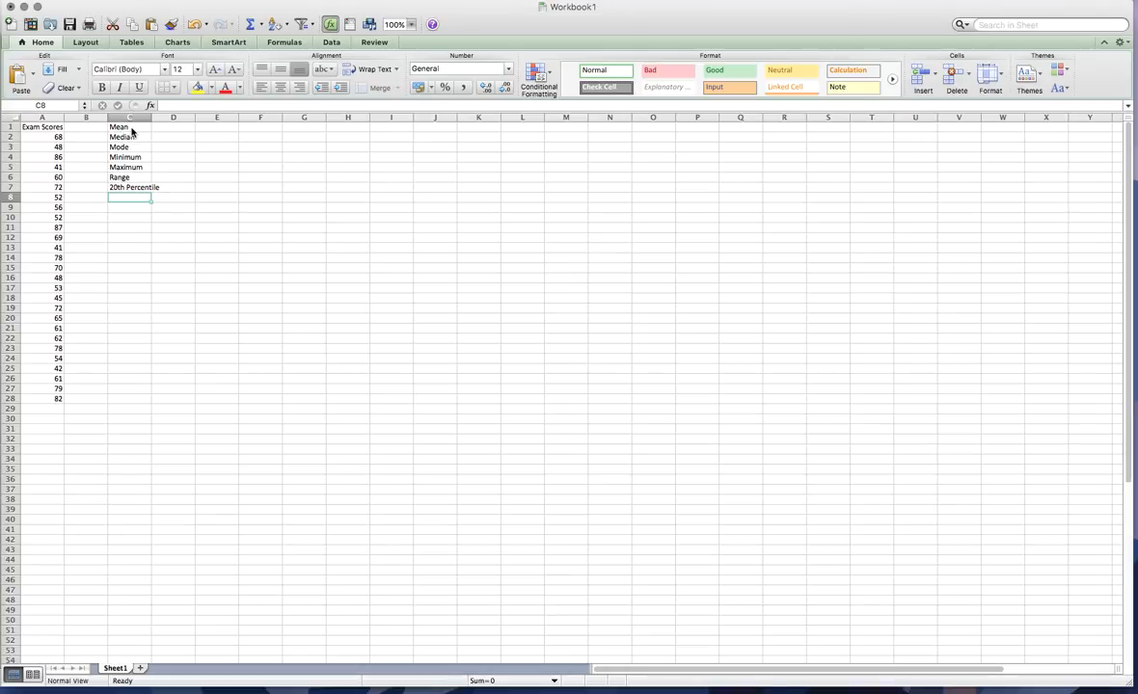
text(70th Perc)
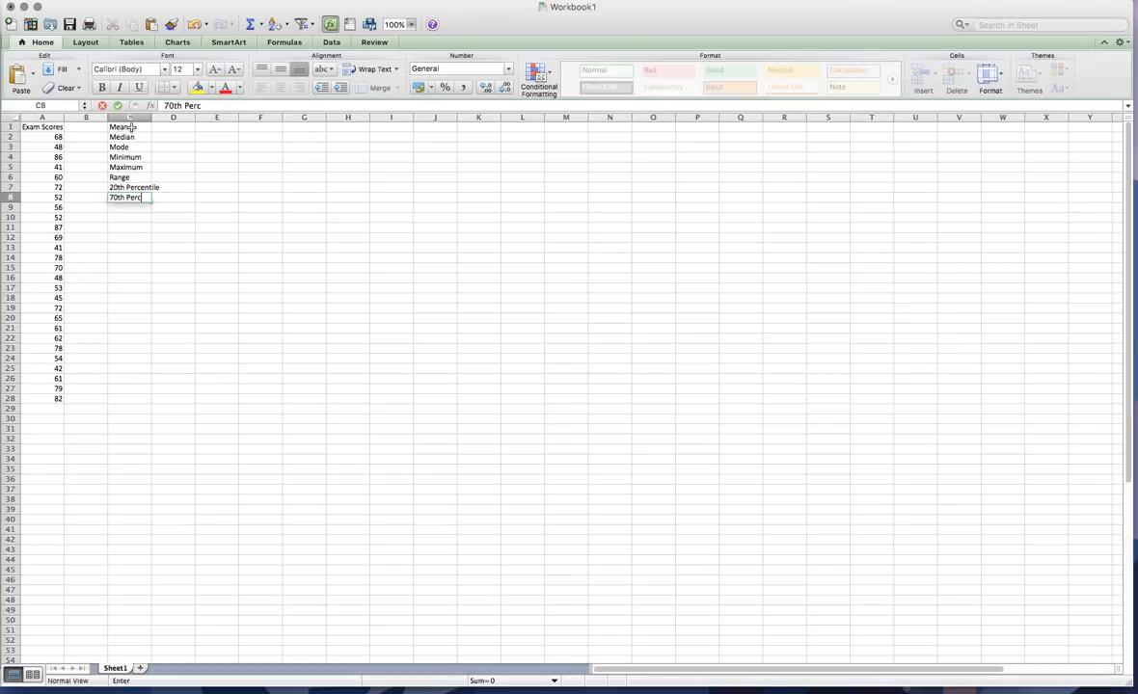
text(entile)
key(Return)
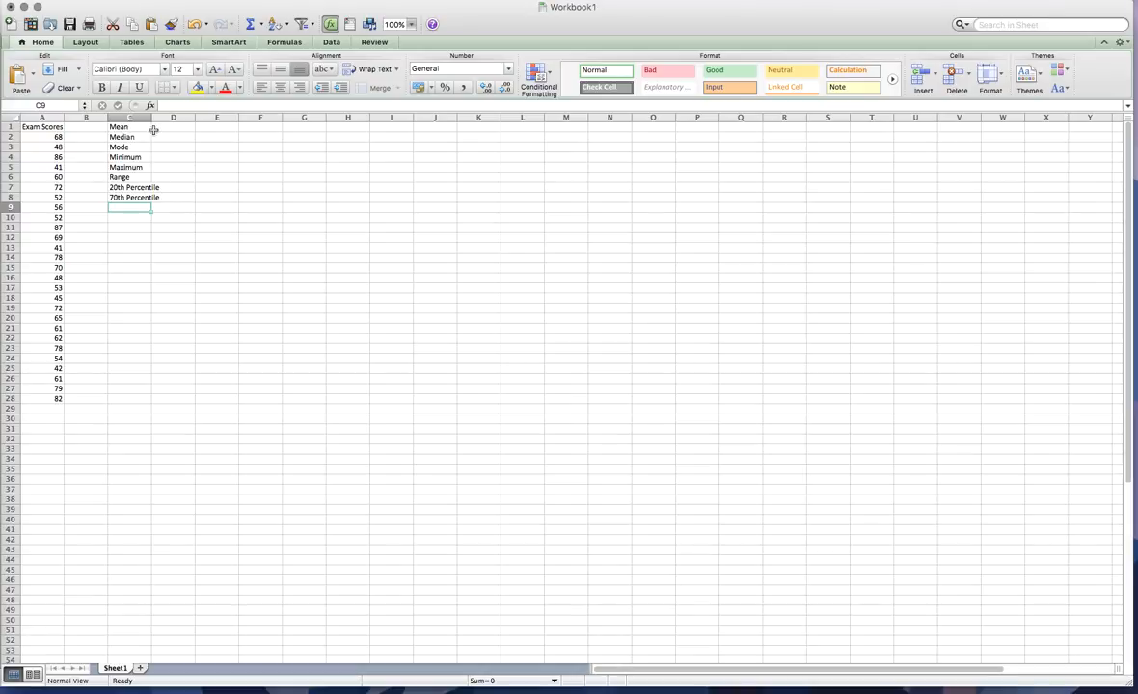
drag(151, 116, 162, 116)
Change the label in C8 to 73rd Percentile
click(125, 197)
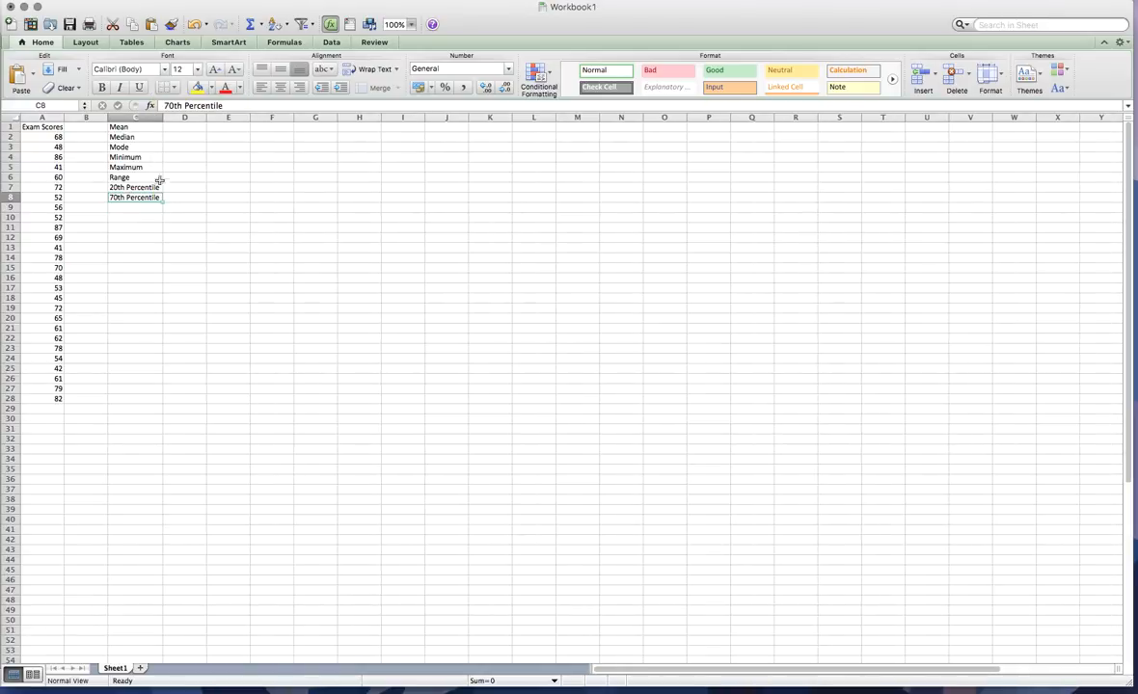
click(182, 105)
key(BackSpace)
key(BackSpace)
key(BackSpace)
text(3rd)
key(Return)
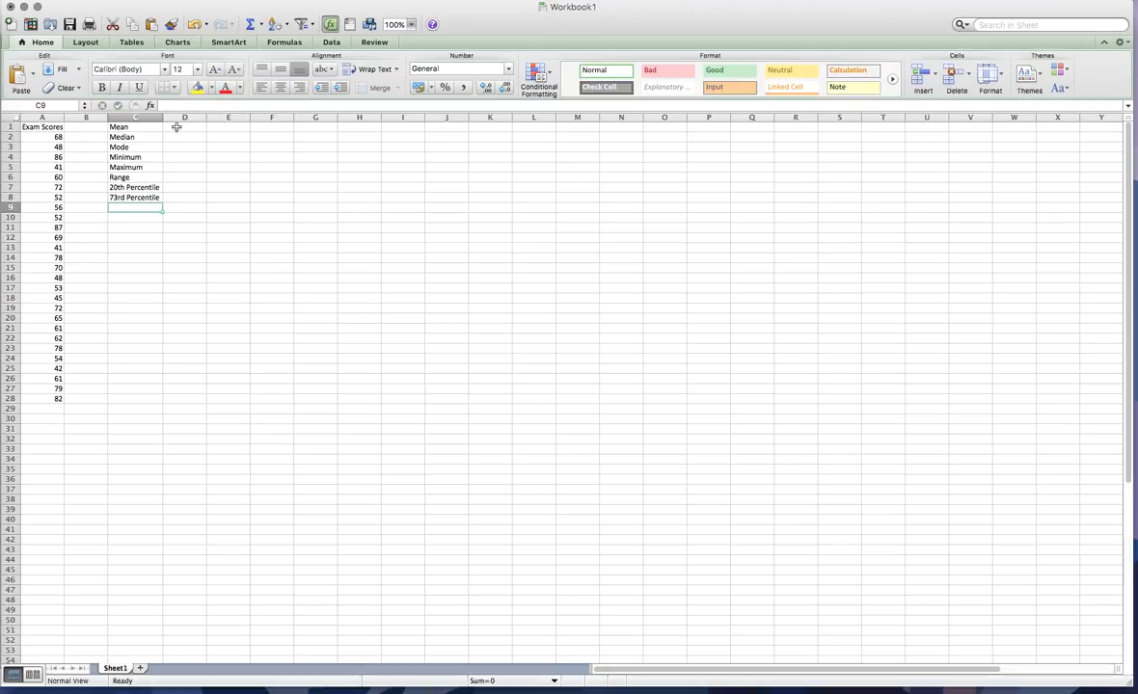
Narrow column C to a width of about 10.83, so the percentile labels extend past its edge
click(176, 126)
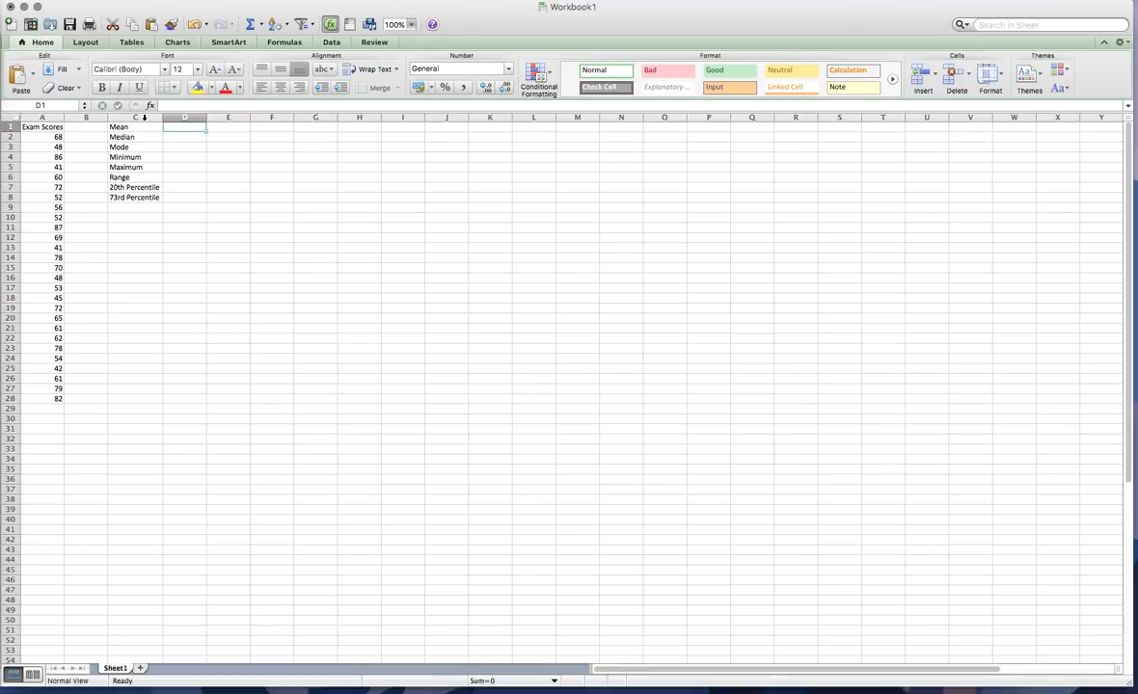
click(144, 117)
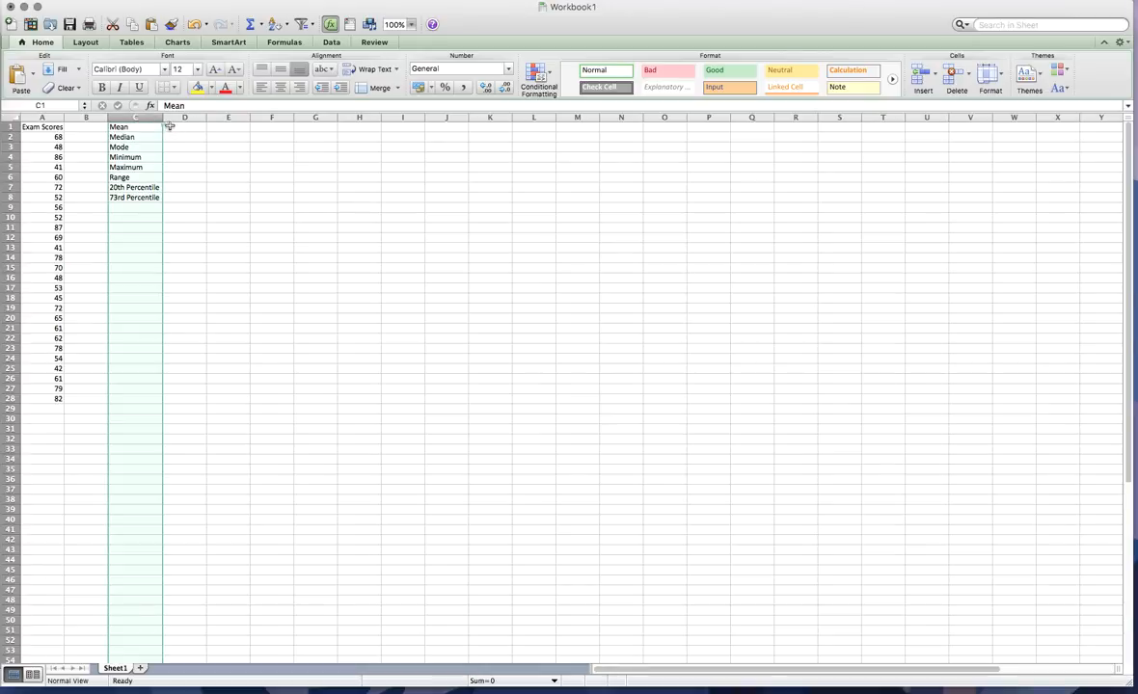
key(Right)
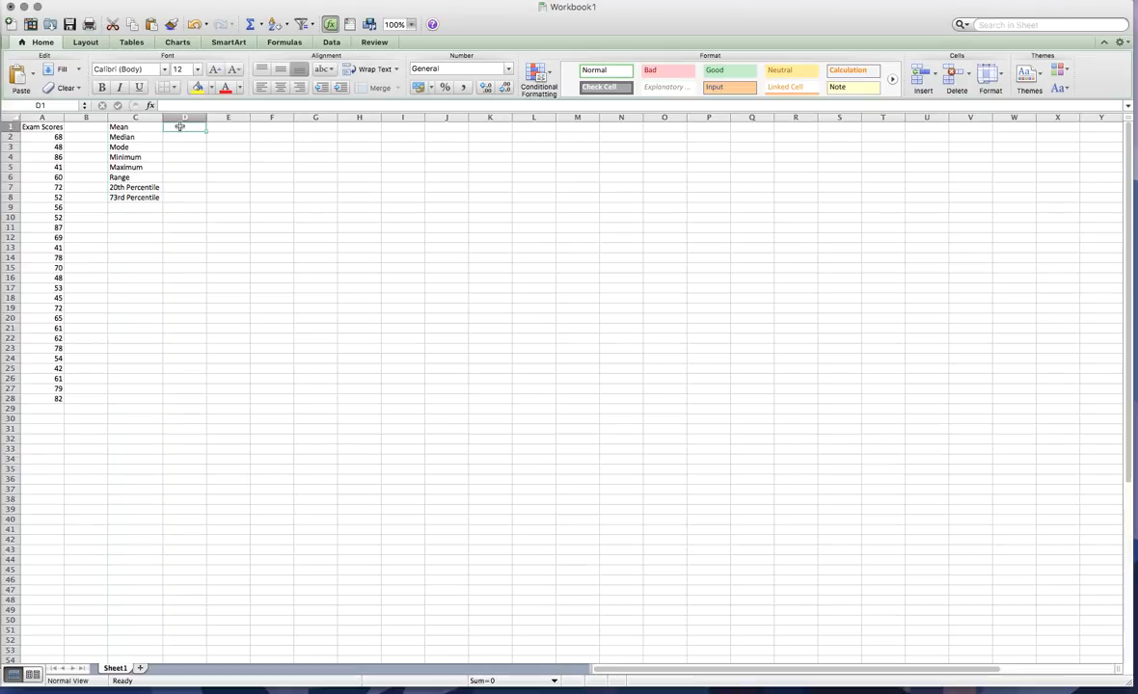
drag(163, 116, 154, 116)
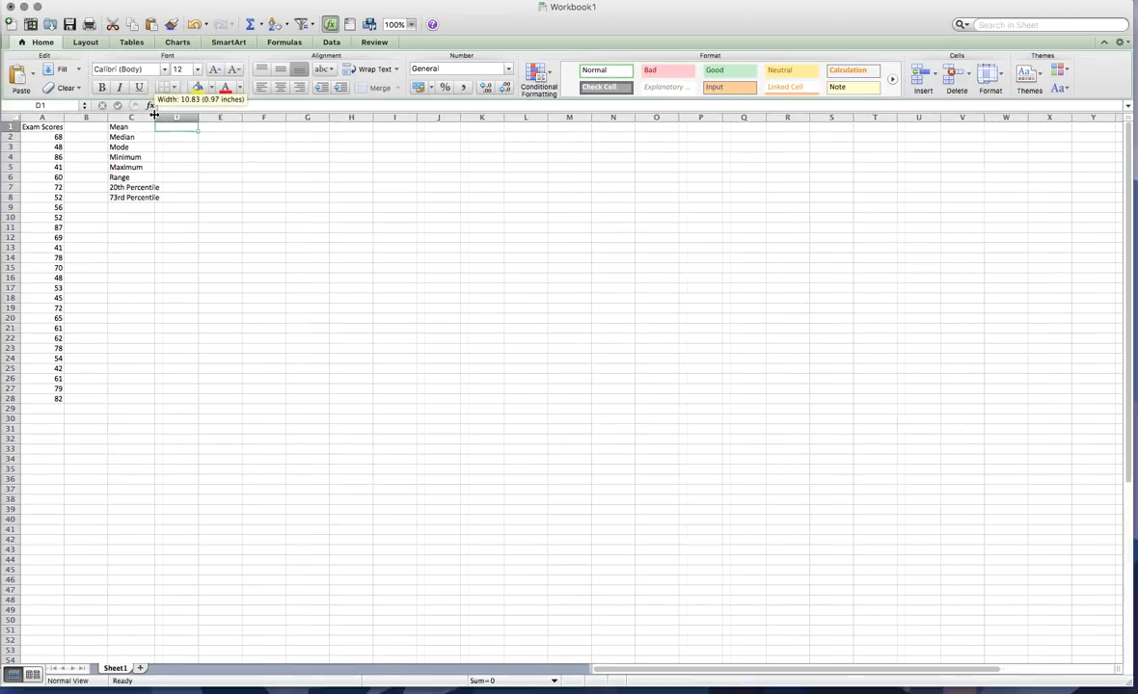
click(186, 189)
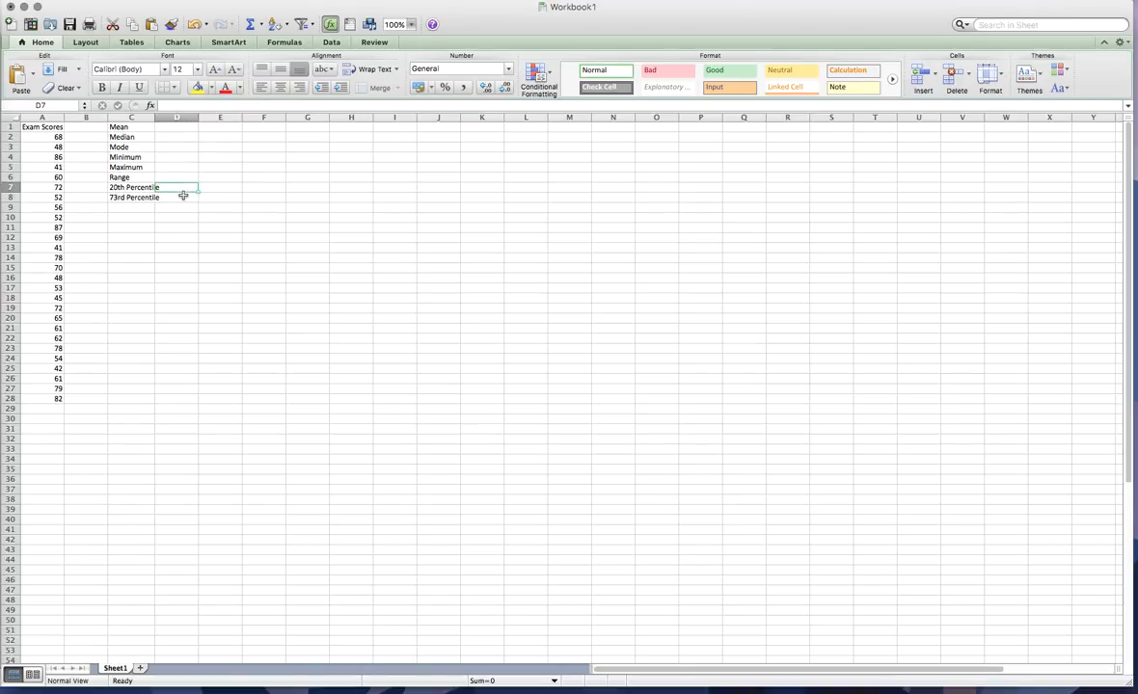
click(138, 145)
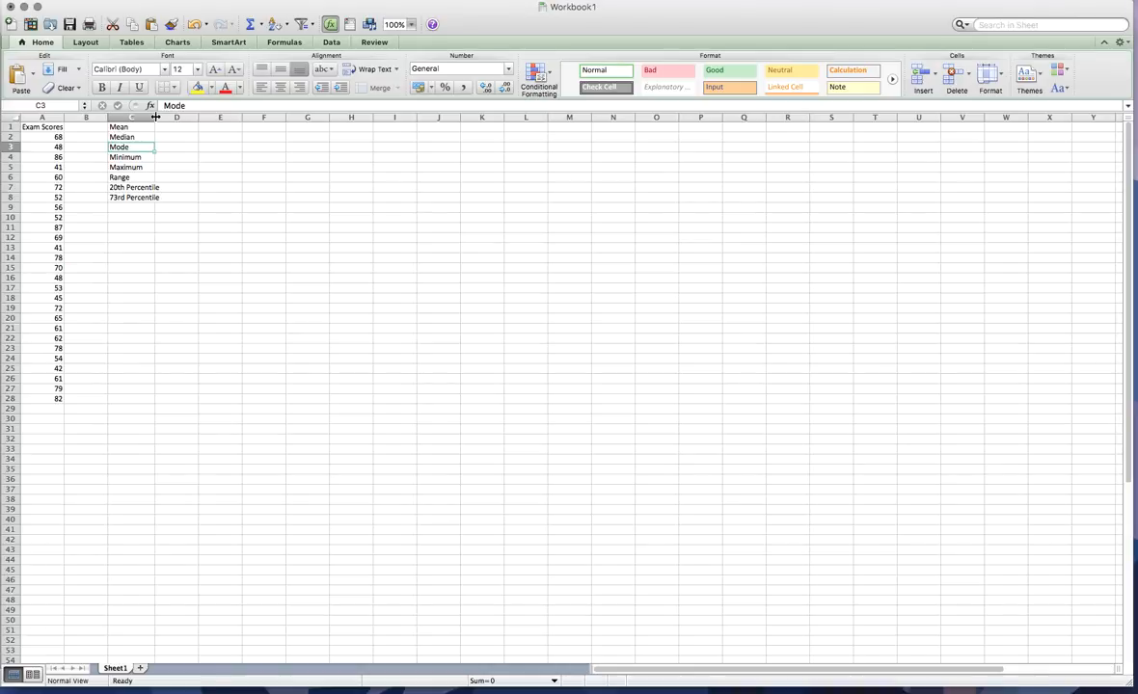
Auto-fit column C to its longest label and select cell D1 beside Mean
double_click(154, 116)
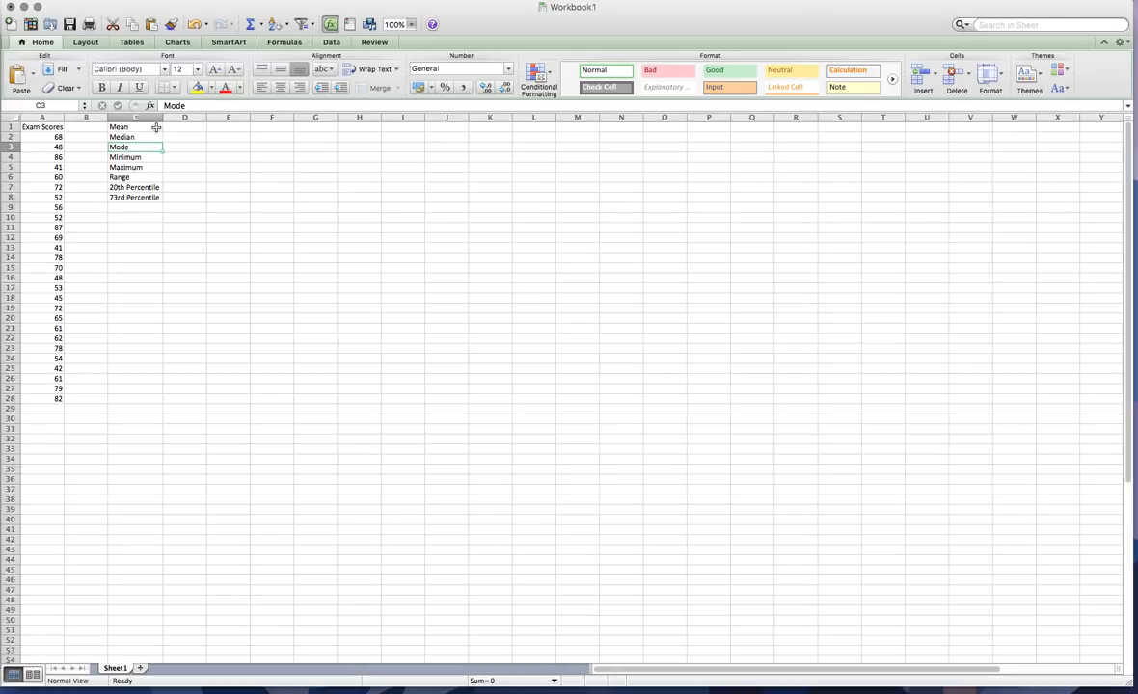
click(189, 126)
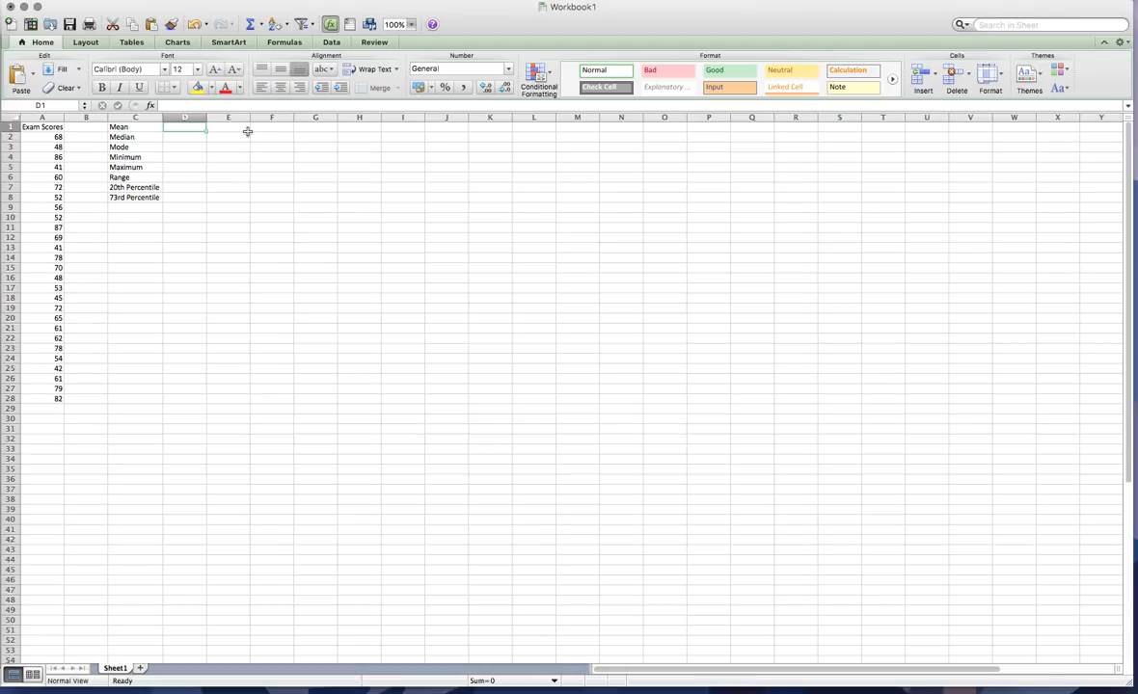
text(=)
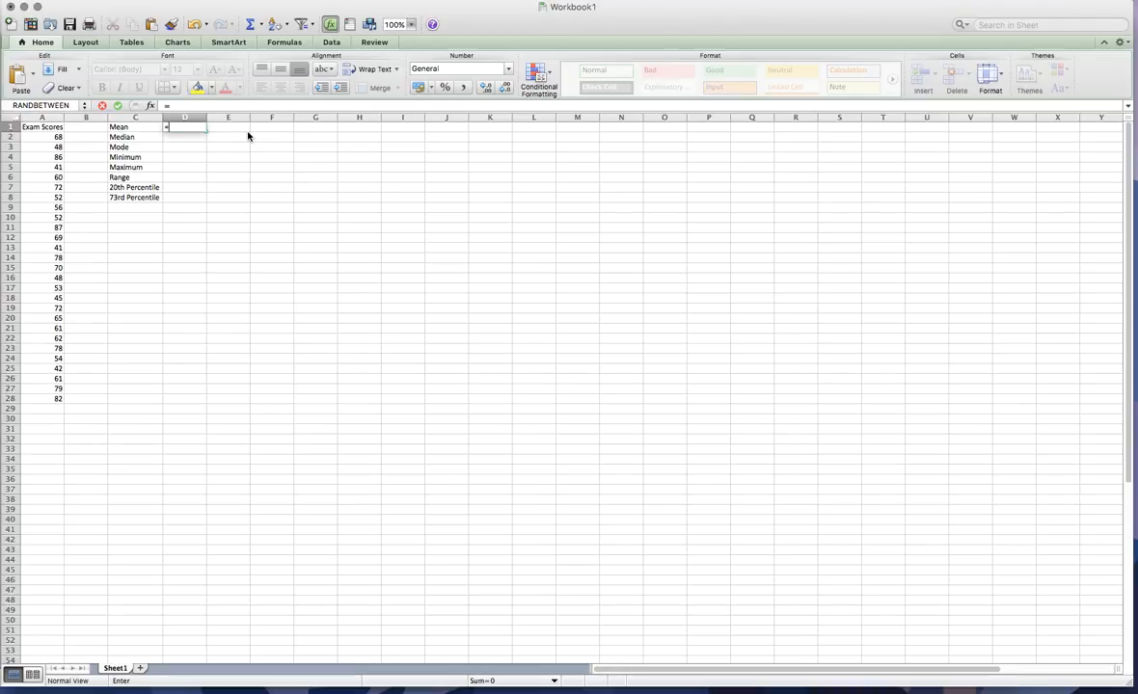
text(av)
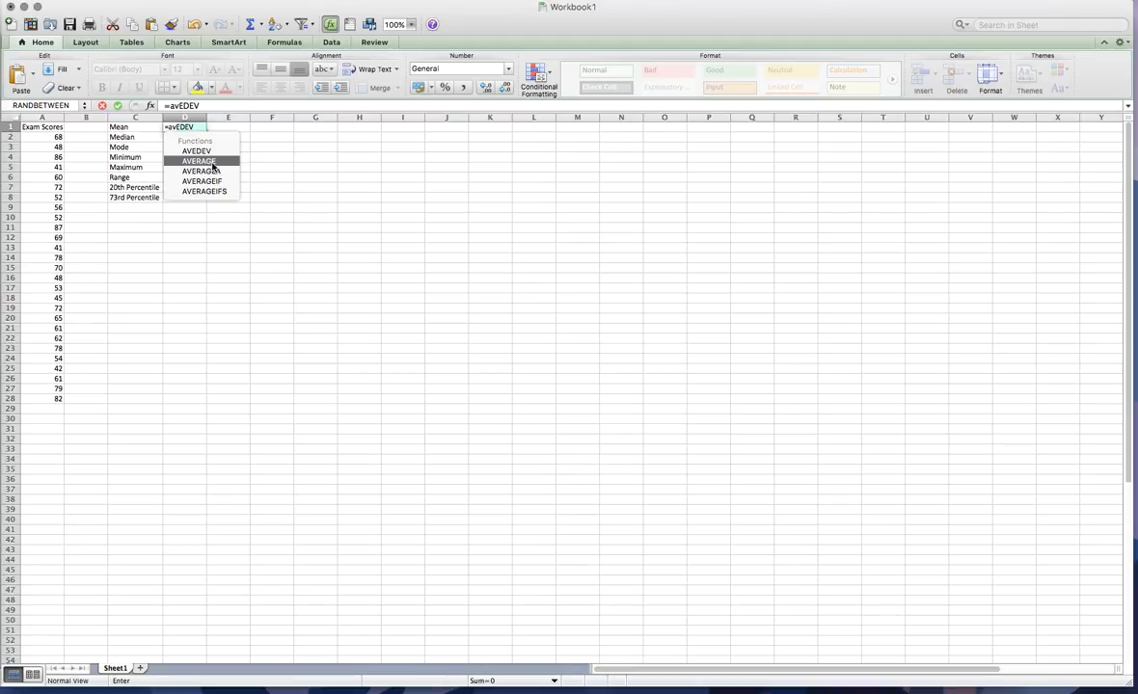
double_click(213, 164)
click(212, 165)
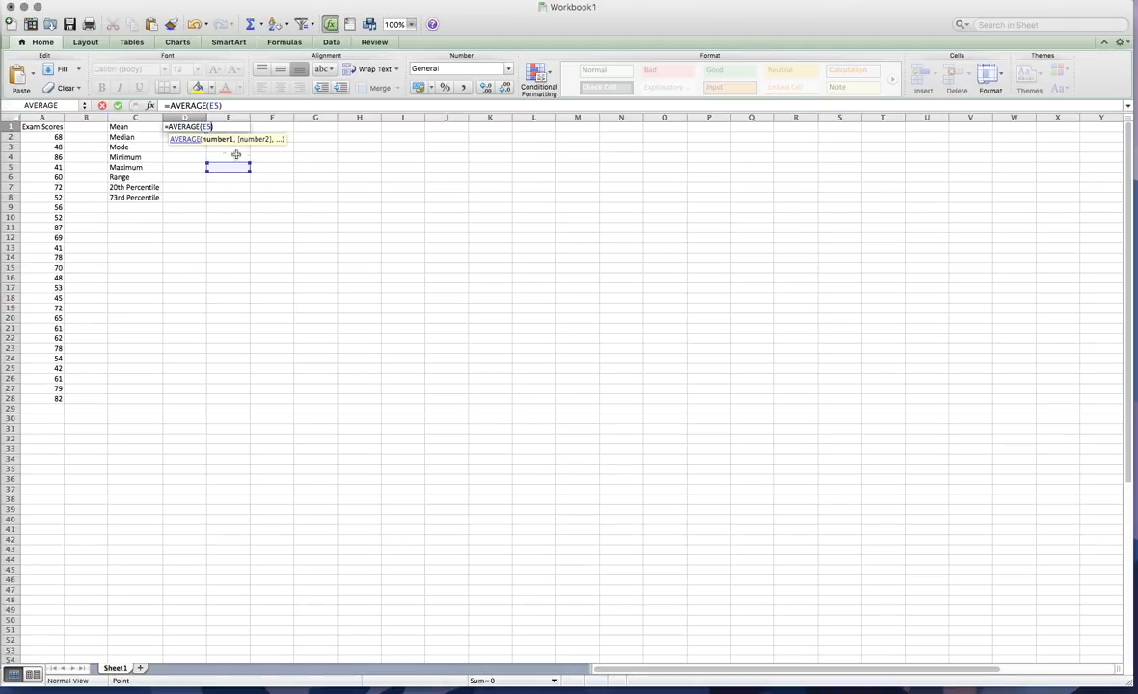
key(BackSpace)
key(BackSpace)
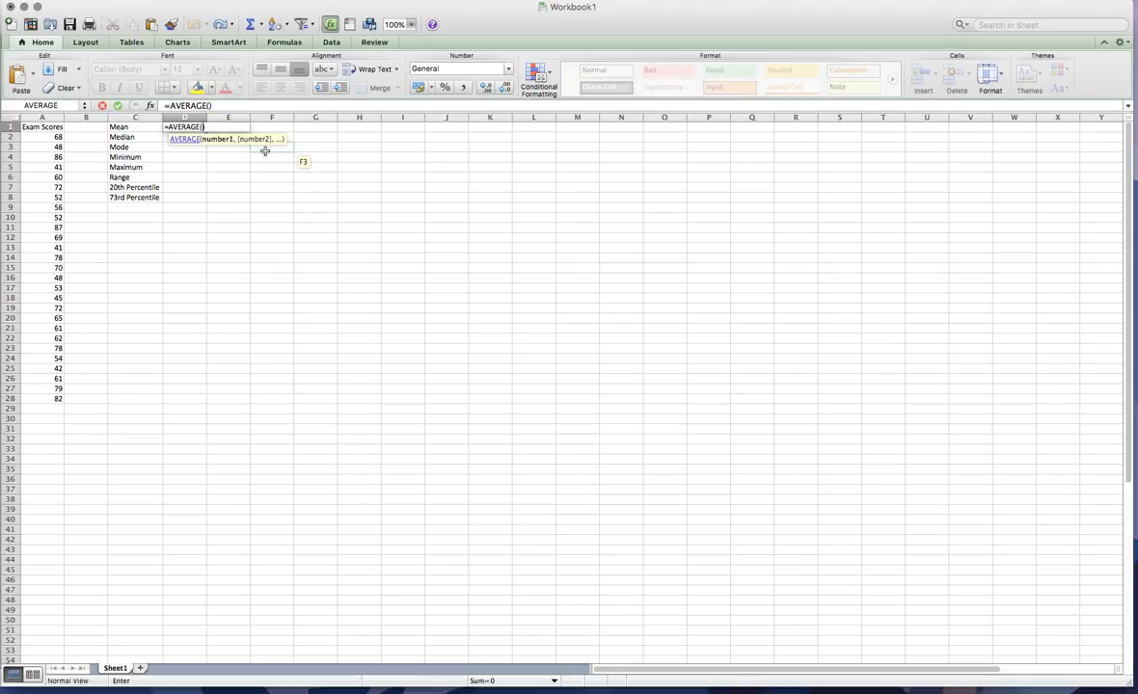
key(super+y)
key(super+z)
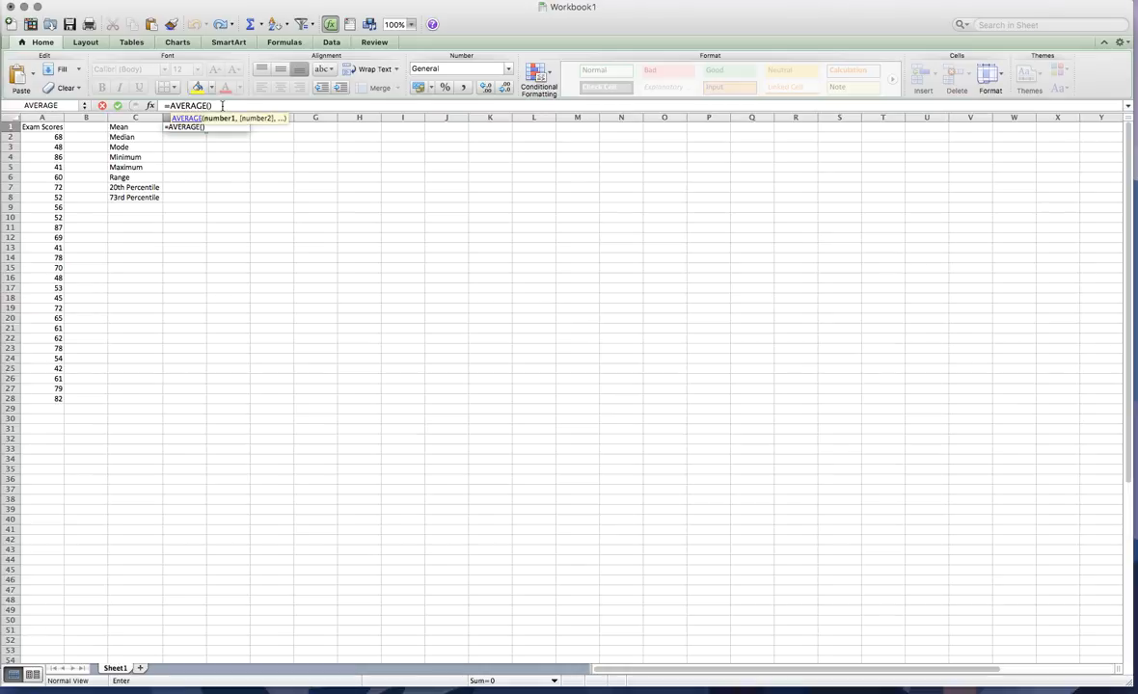
drag(222, 106, 128, 100)
key(BackSpace)
text(=av)
key(BackSpace)
key(BackSpace)
key(BackSpace)
key(Return)
key(Up)
Calculate the mean of the exam scores in D1 with the AVERAGE function over A2:A28
text(=av)
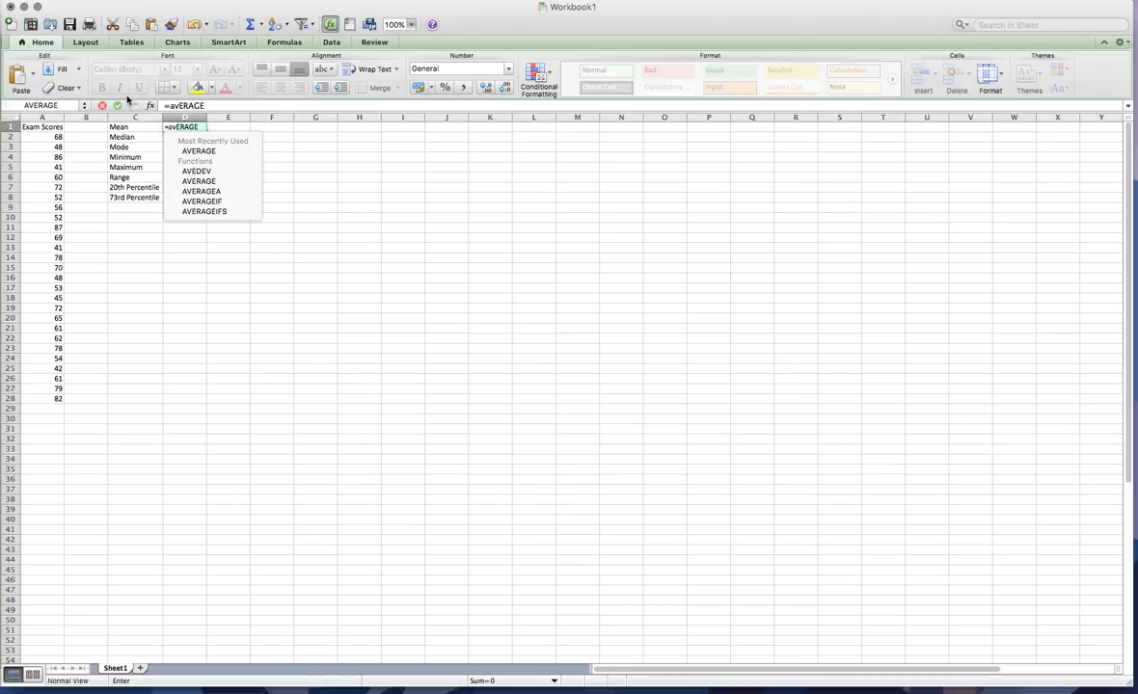
double_click(214, 185)
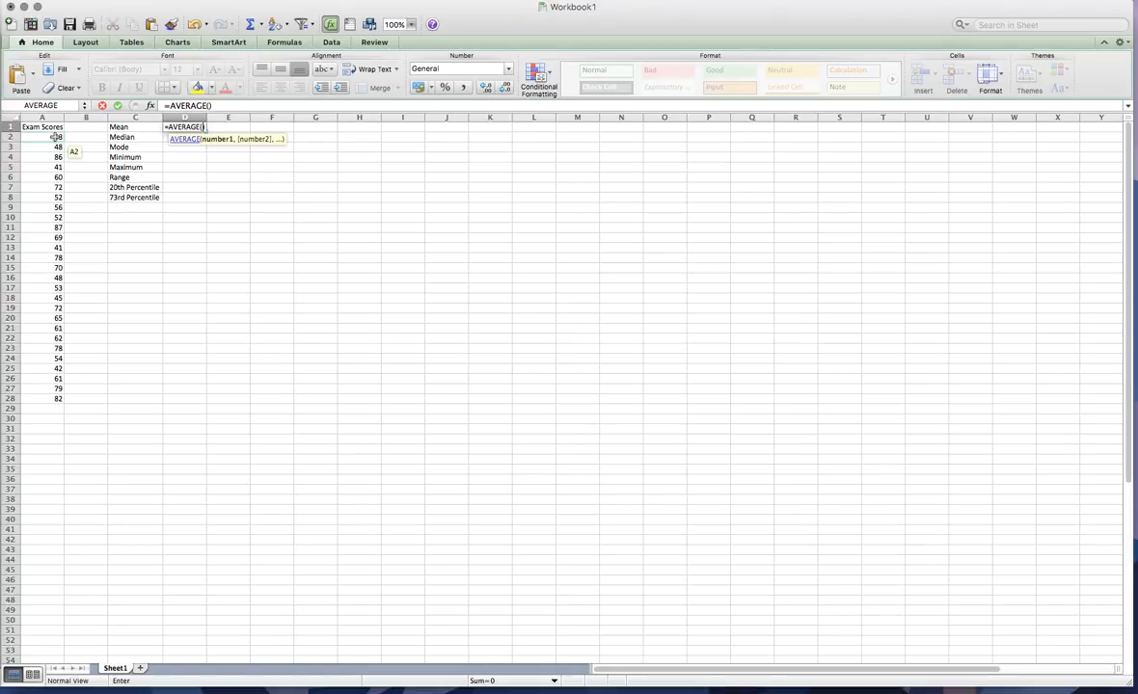
drag(55, 137, 55, 398)
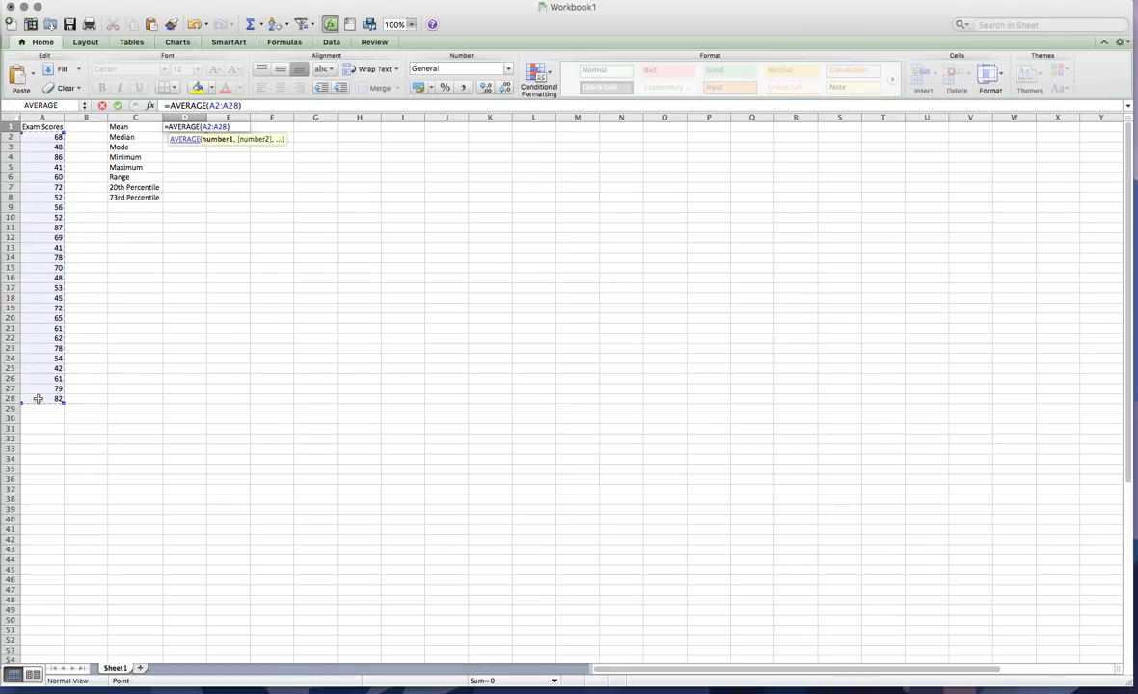
key(Return)
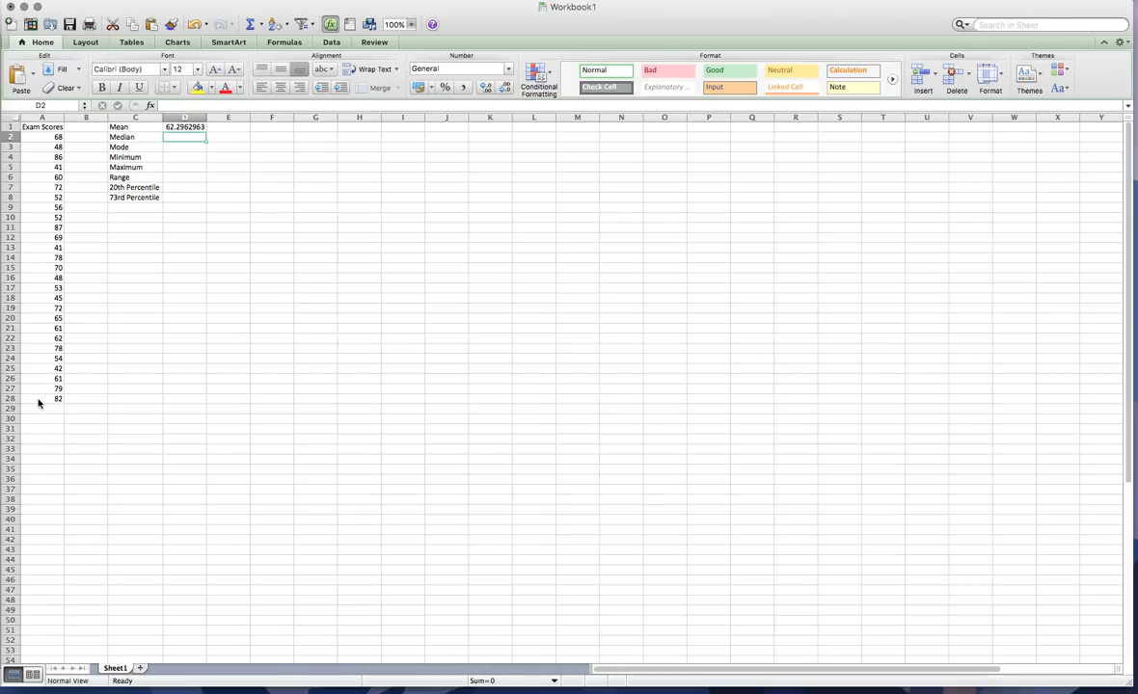
Calculate the median of the exam scores in D2 with the MEDIAN function over A2:A28
text(=meDIAN)
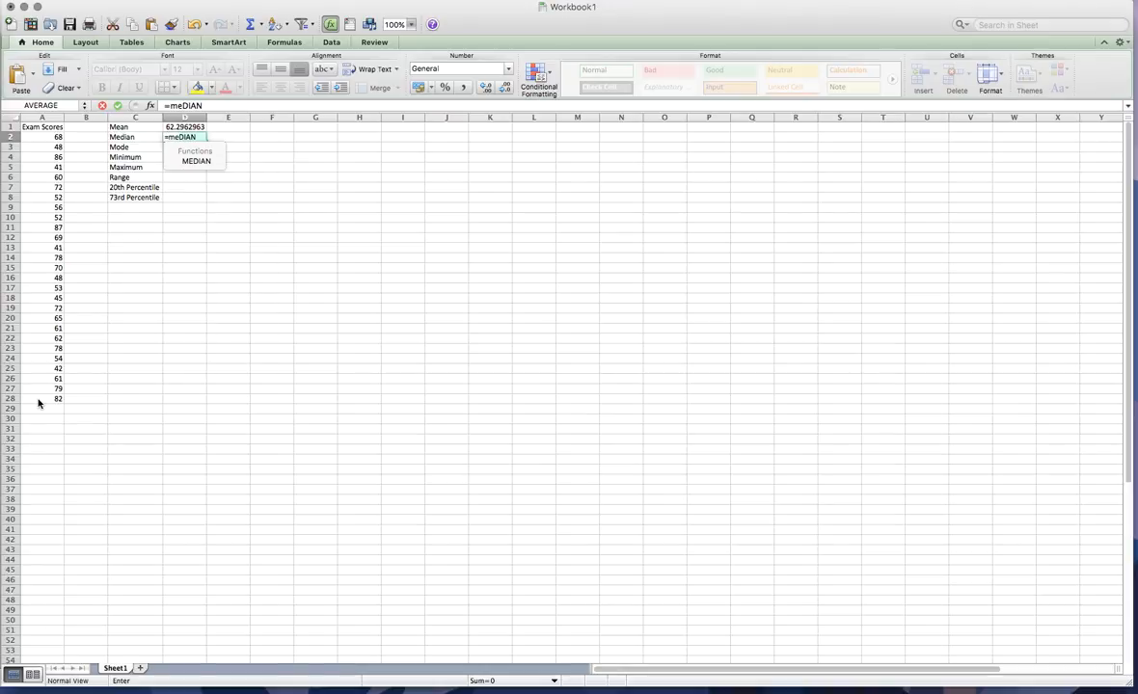
double_click(208, 162)
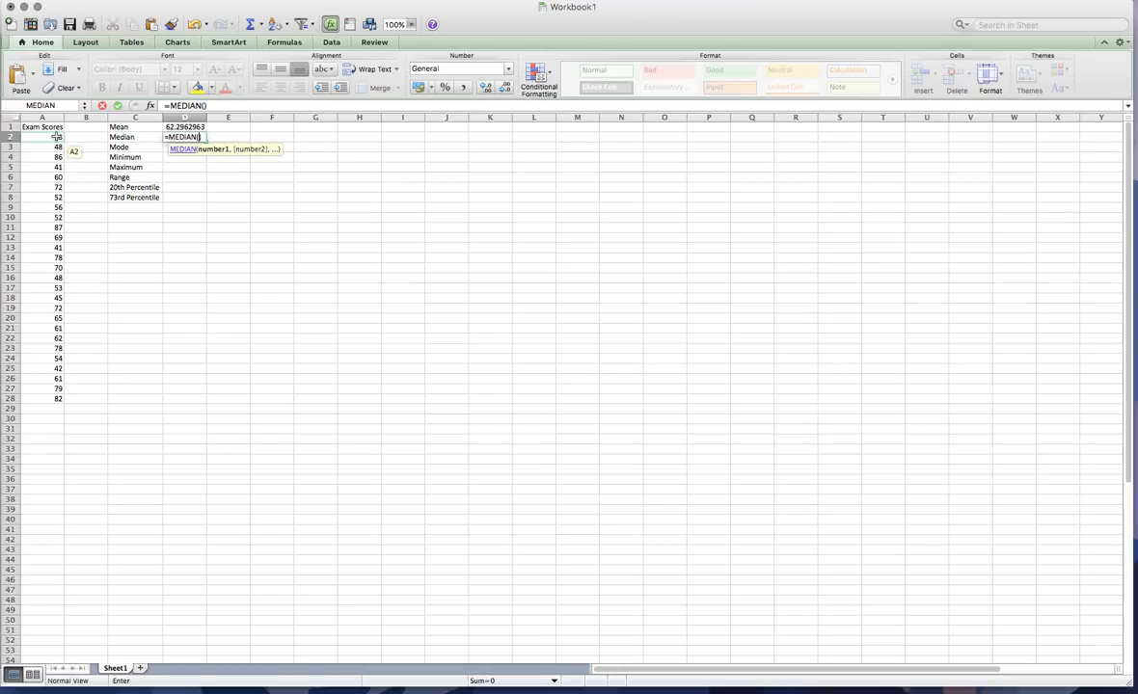
drag(56, 137, 37, 404)
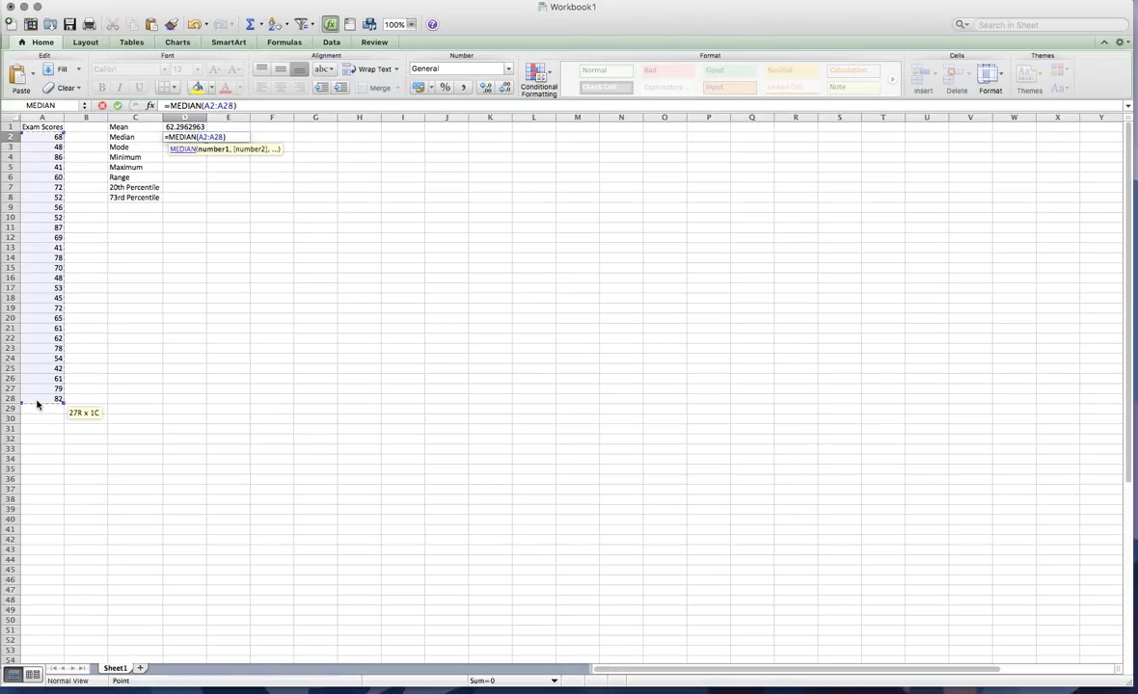
key(Return)
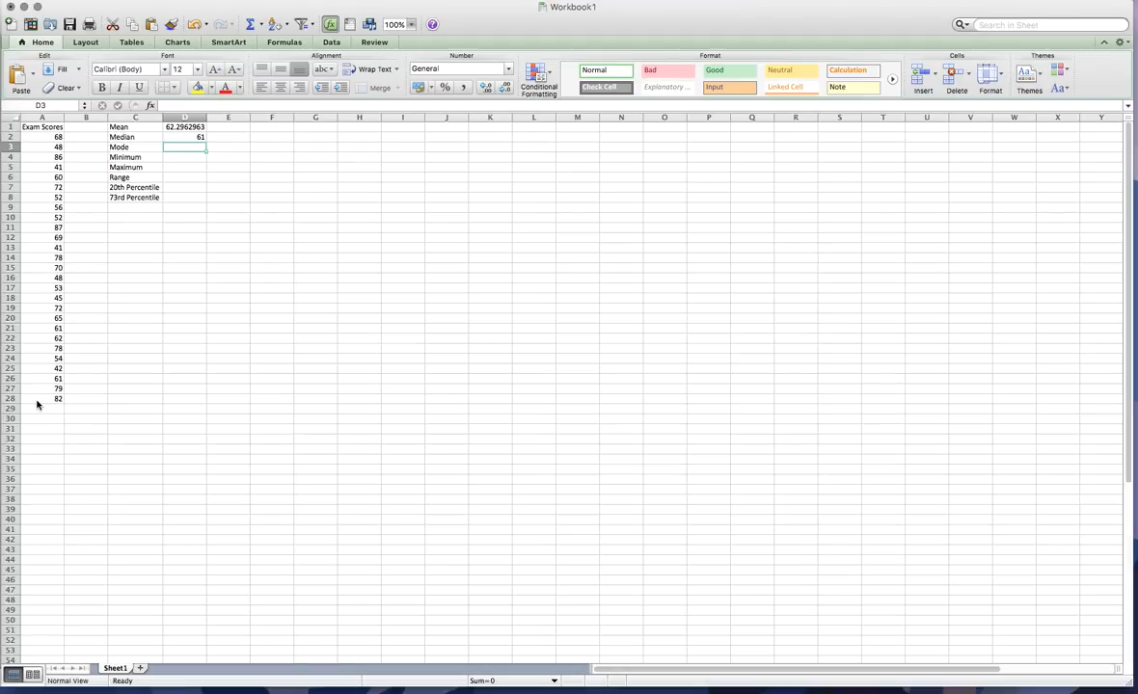
Calculate the mode of the exam scores in D3 with the MODE function over A2:A28
text(=)
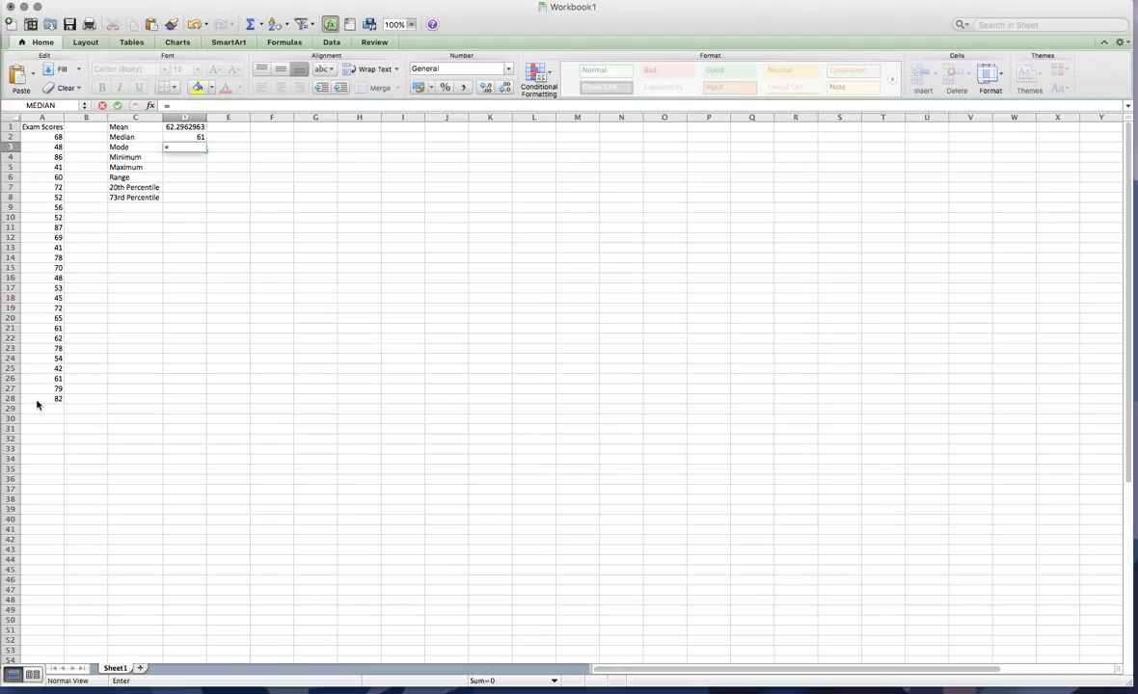
text(moD)
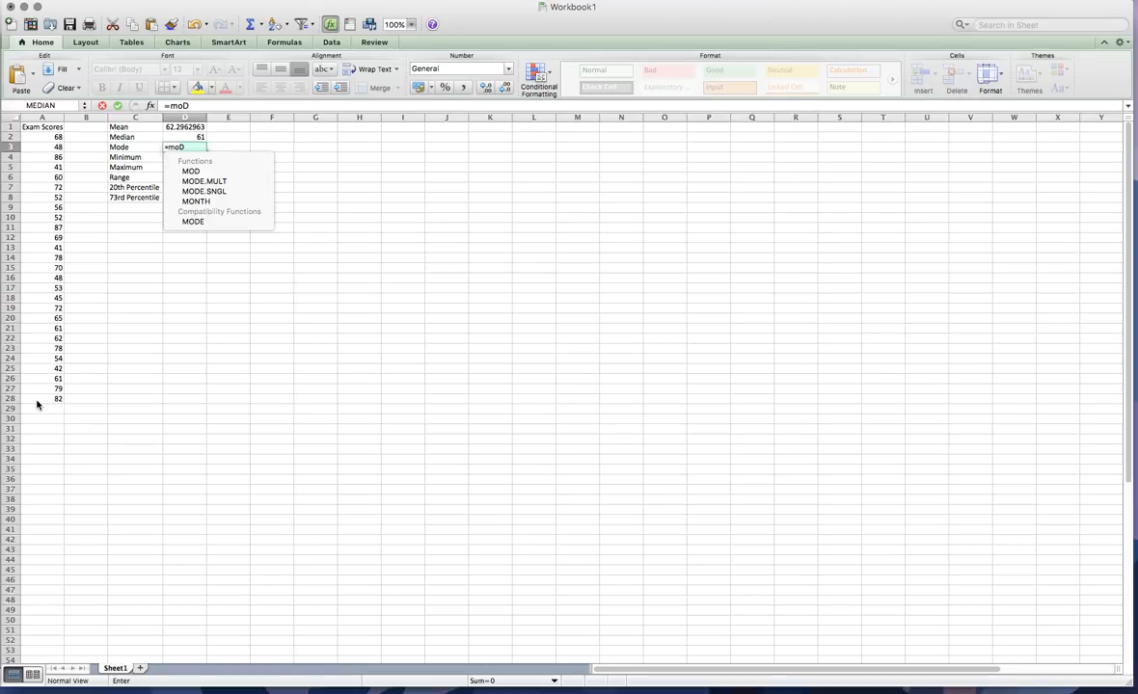
double_click(203, 223)
click(54, 127)
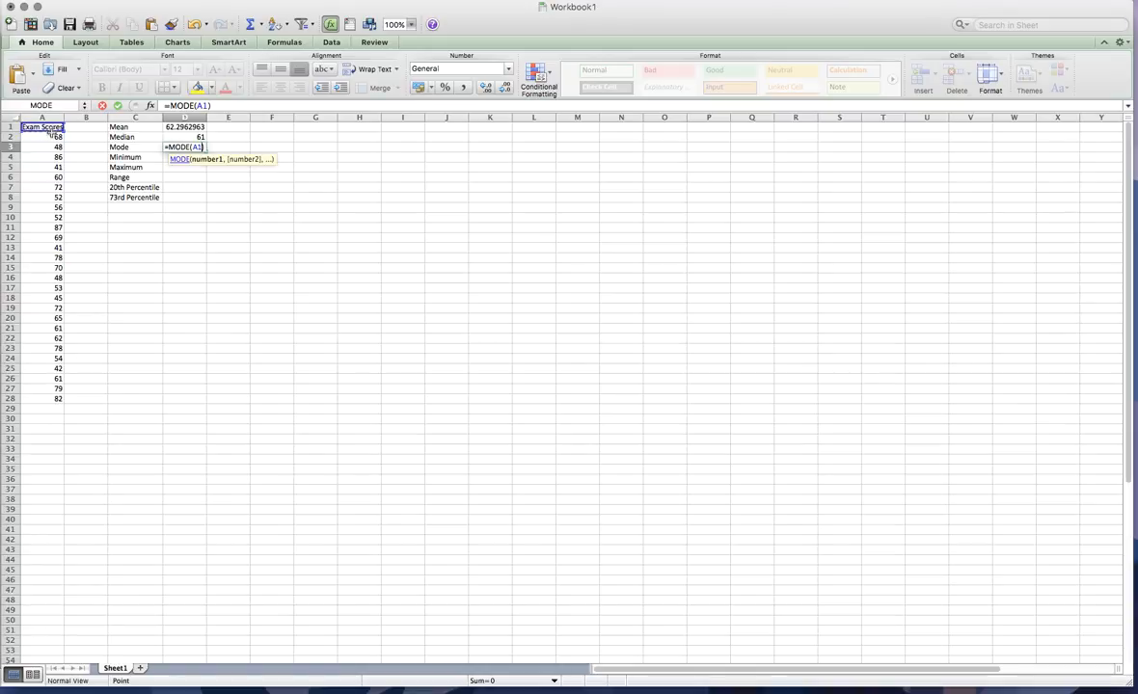
key(BackSpace)
key(BackSpace)
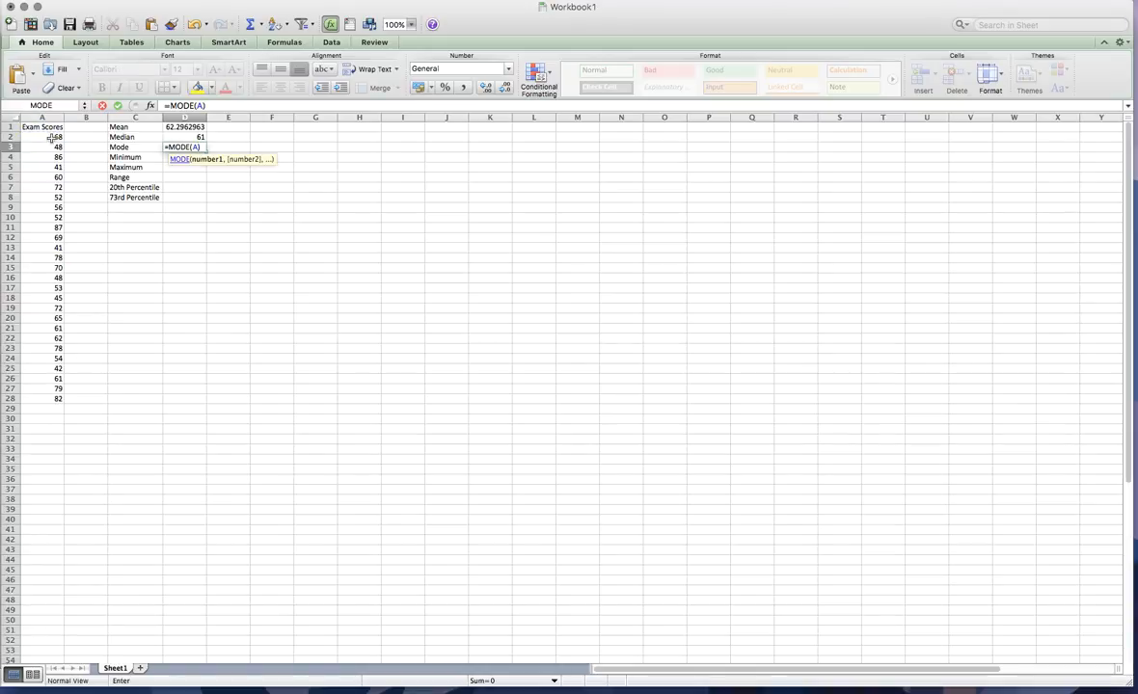
drag(53, 137, 50, 399)
key(Return)
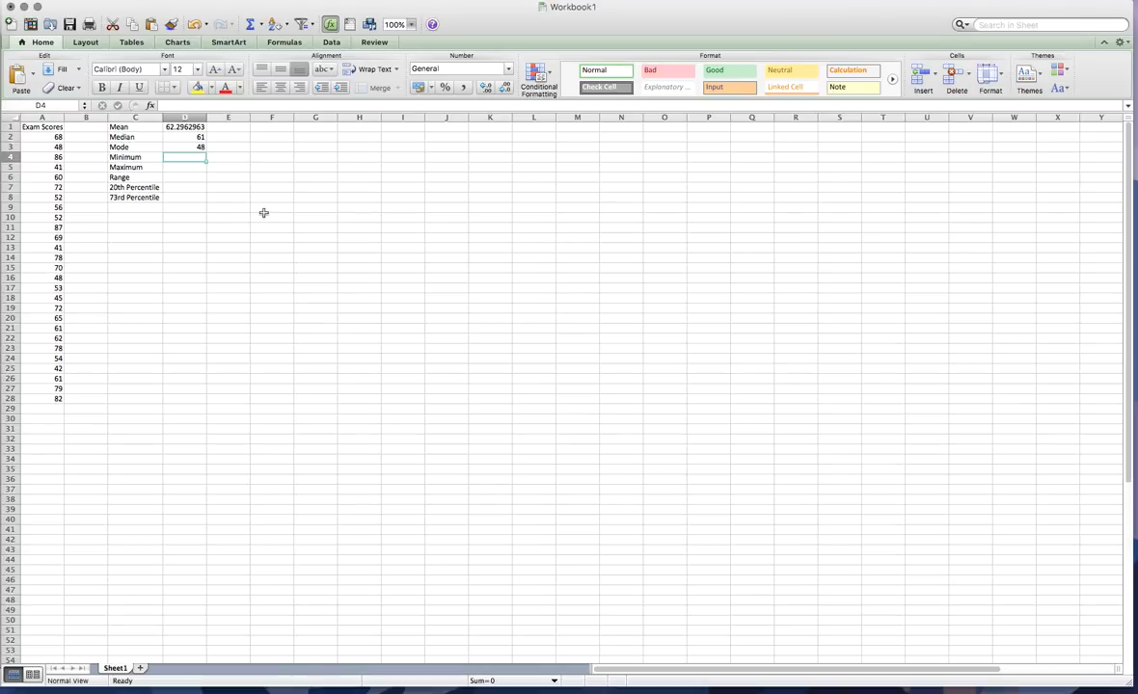
Calculate the lowest exam score in D4 with the MIN function over A2:A28
text(=)
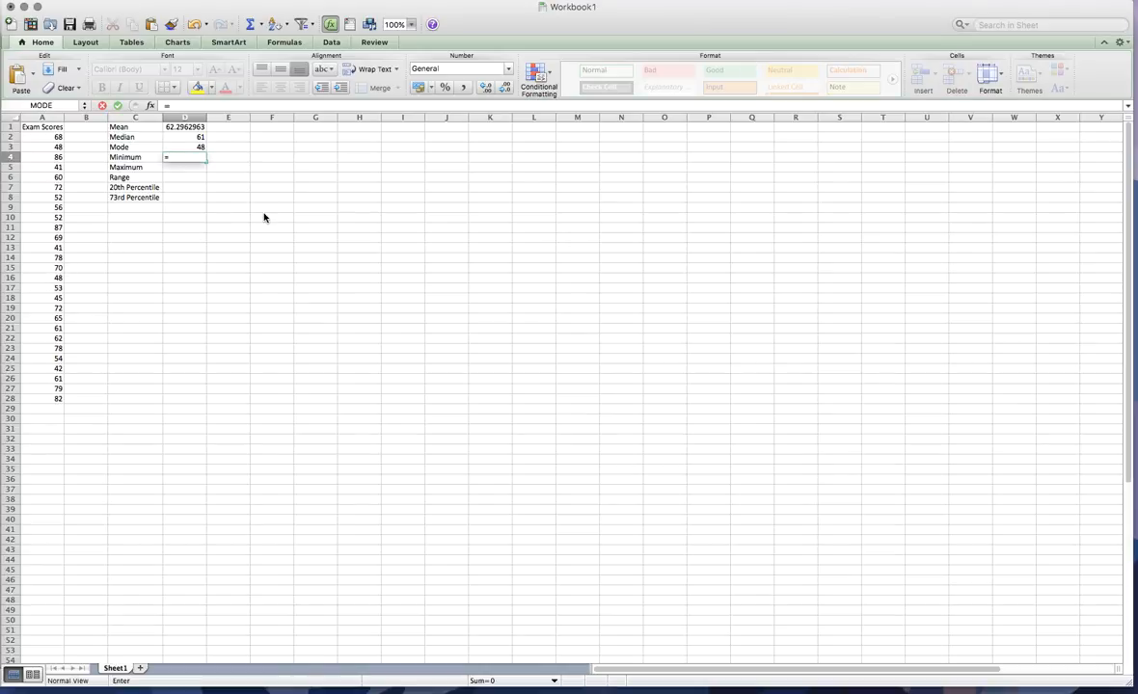
text(miD)
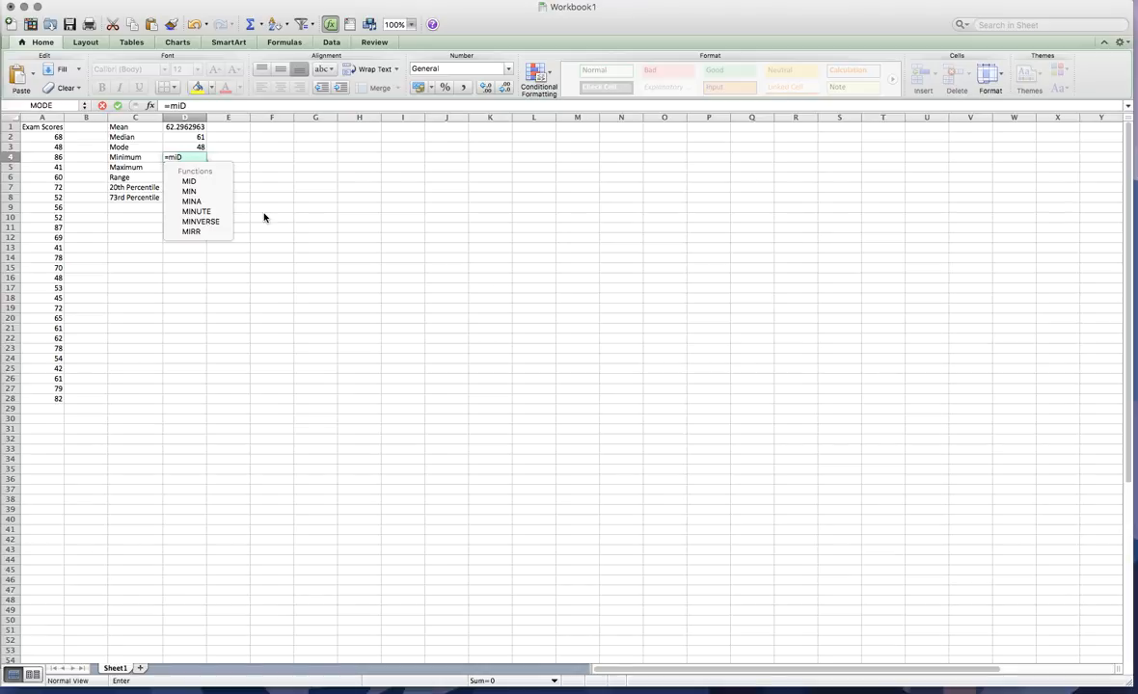
double_click(204, 192)
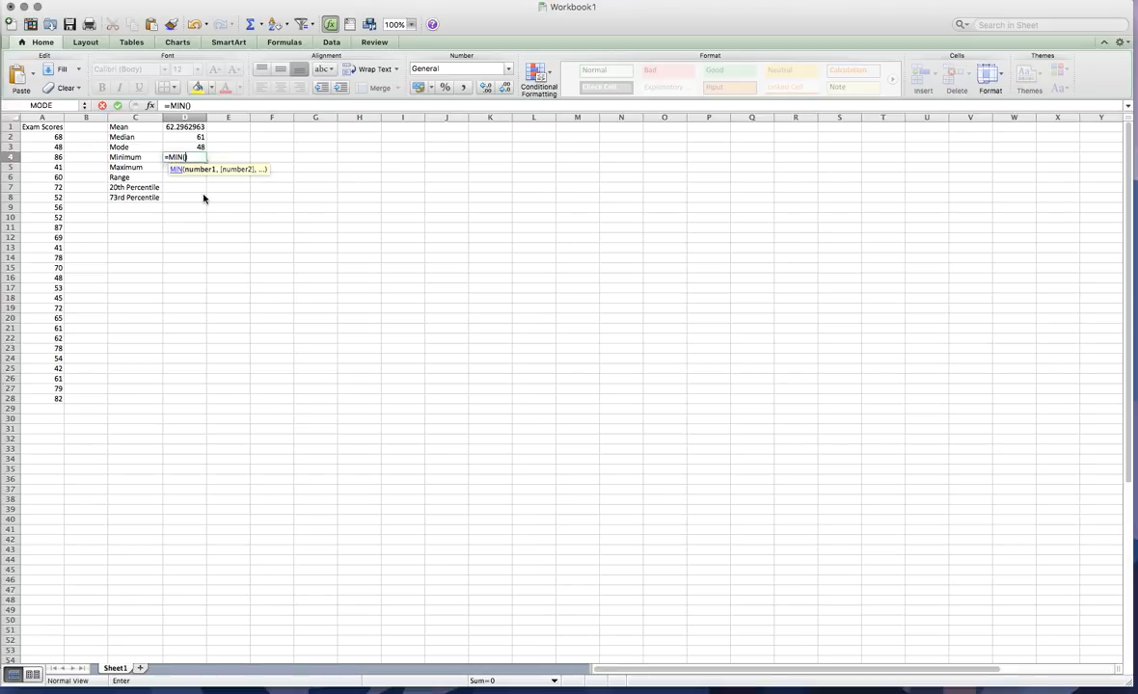
drag(68, 137, 45, 403)
key(Return)
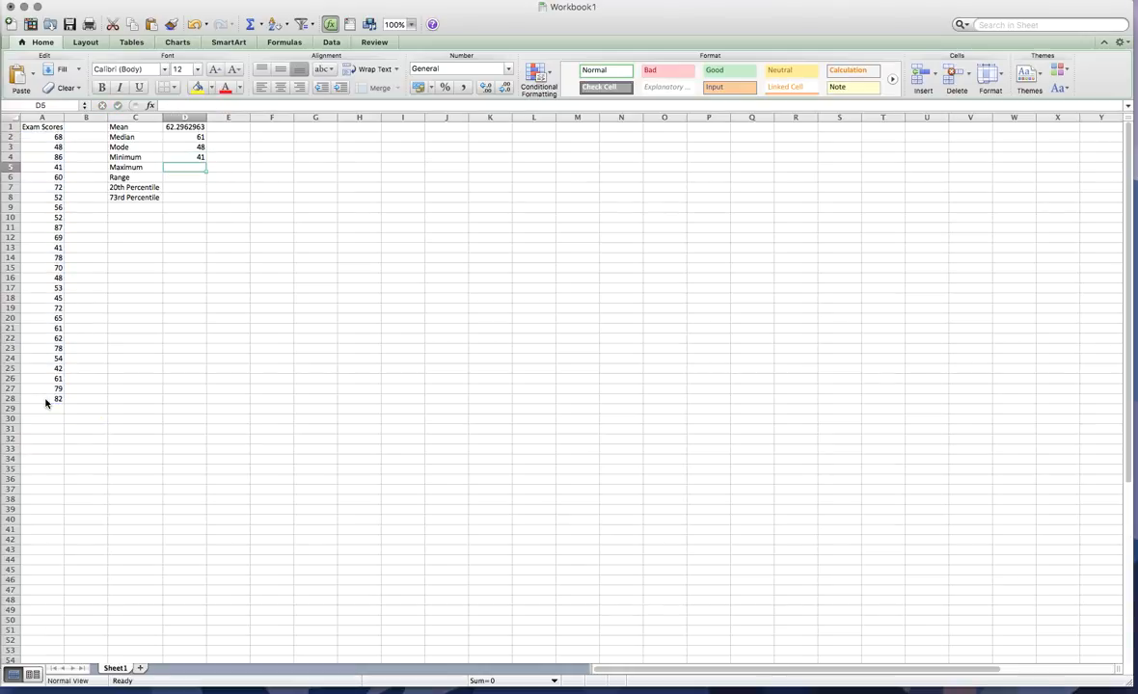
Calculate the highest exam score in D5 with the MAX function over A2:A28
text(=maTCH)
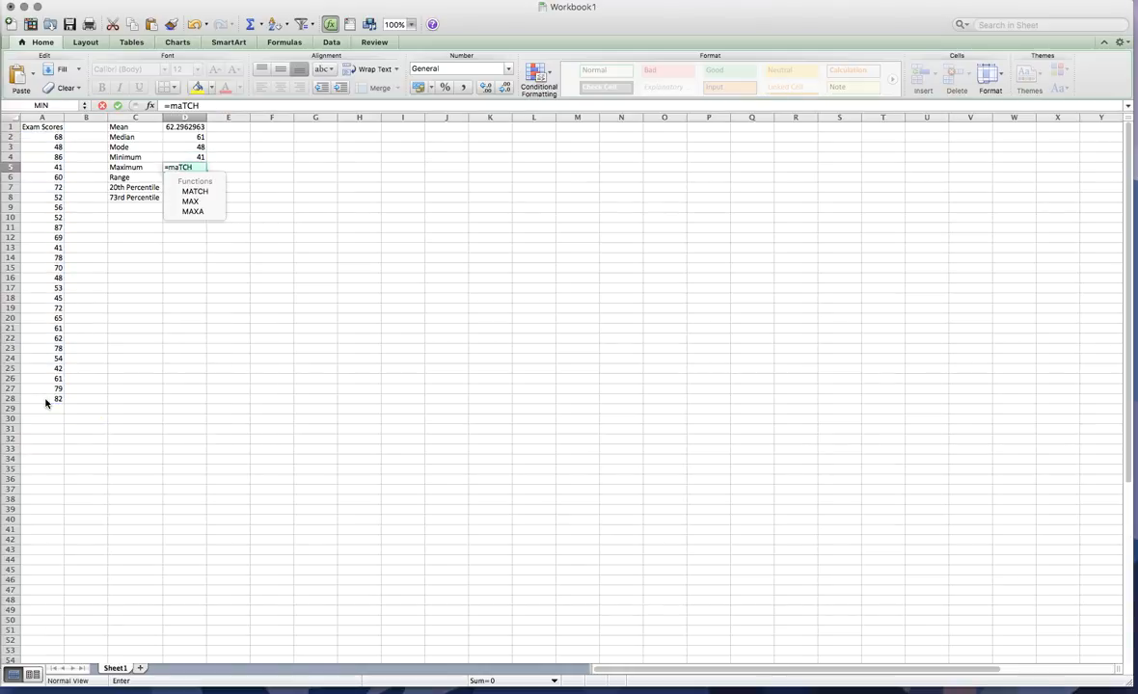
double_click(198, 202)
drag(53, 138, 44, 406)
key(Return)
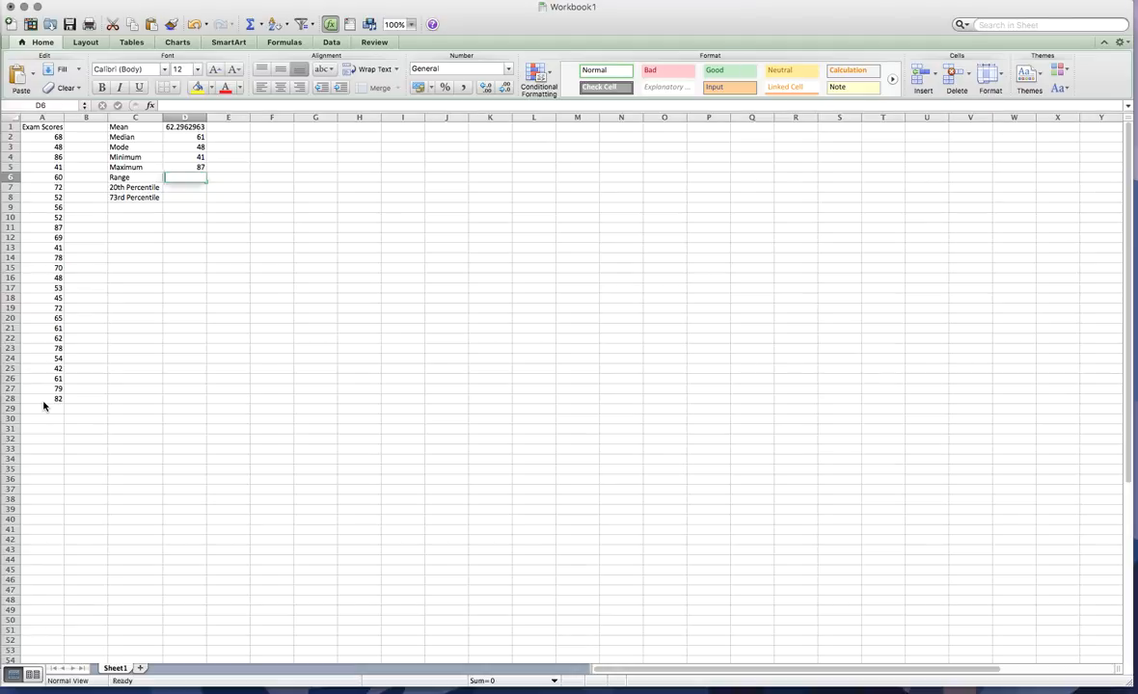
Calculate the range in D6 by subtracting the minimum from the maximum with =D5-D4, and check the formula
text(=)
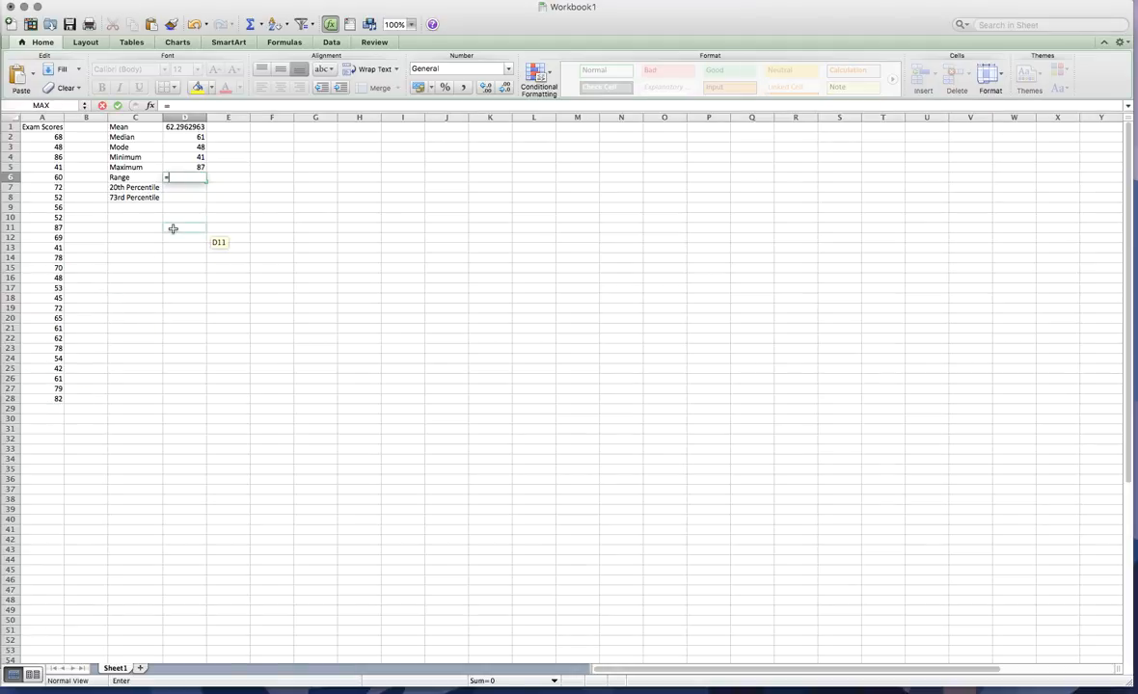
click(199, 166)
text(-)
click(194, 155)
key(Return)
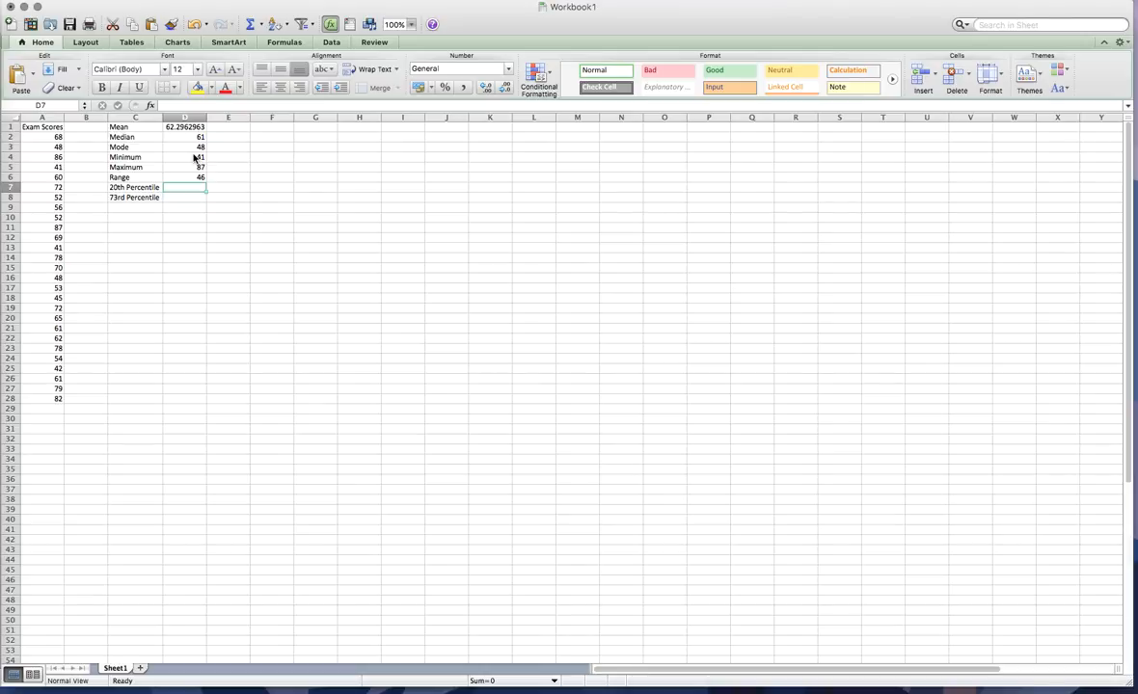
click(198, 178)
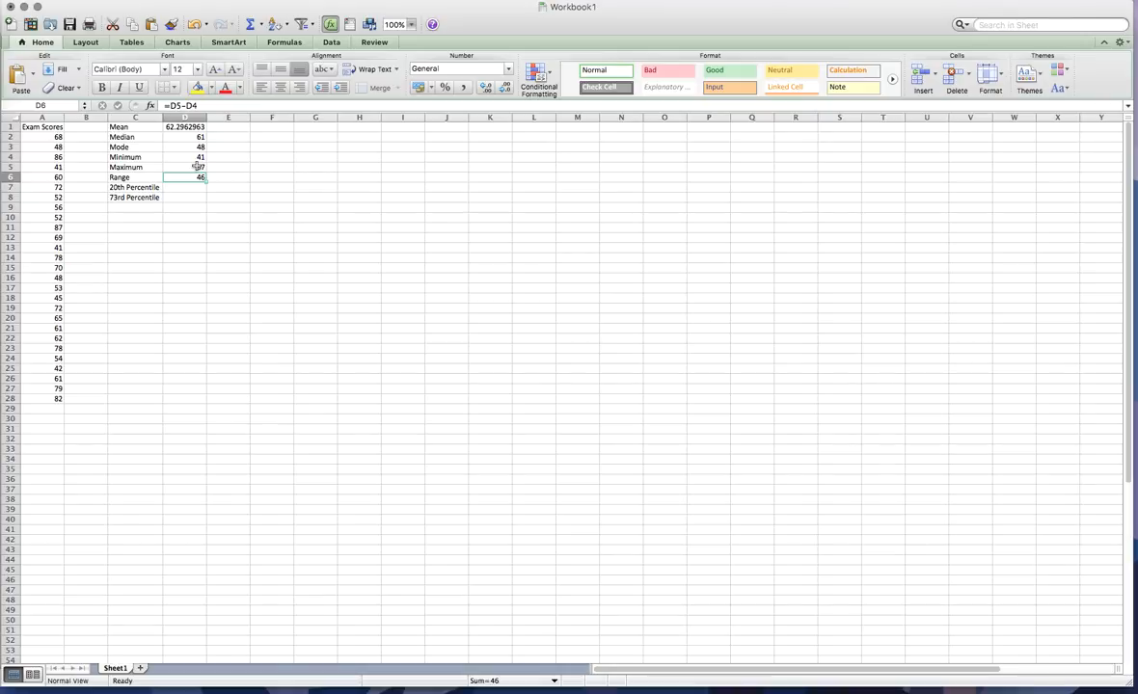
Calculate the range directly from the exam scores in E6 with =MAX(A2:A28)-MIN(A2:A28), accepting the proposed closing-parenthesis correction
click(246, 177)
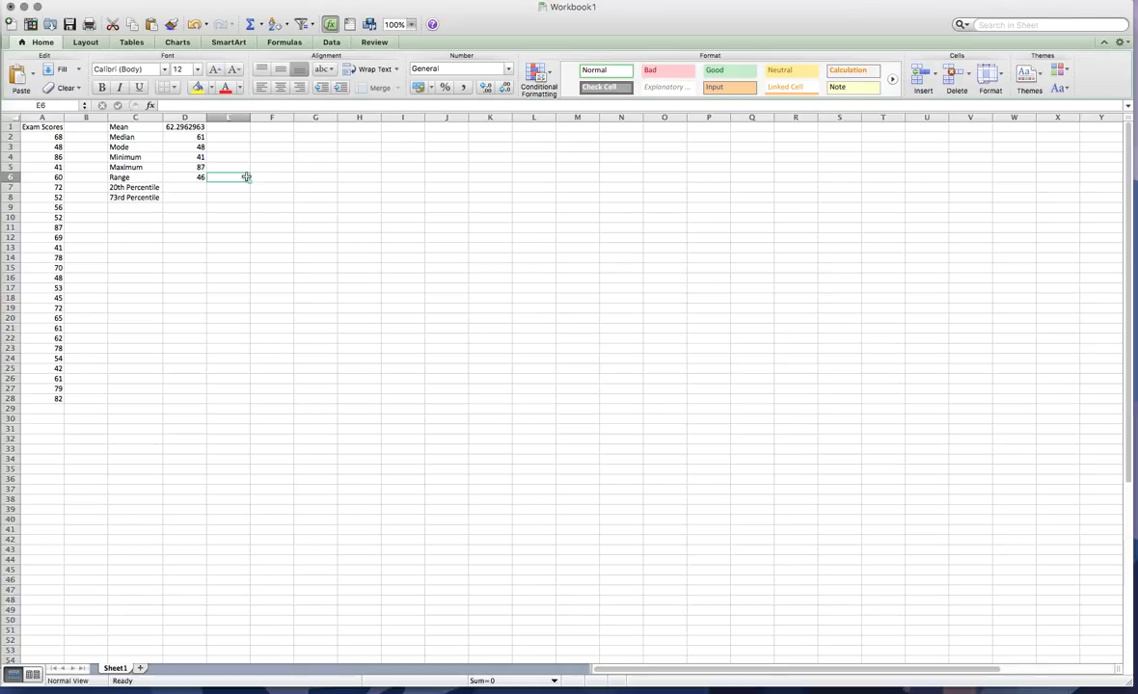
text(=)
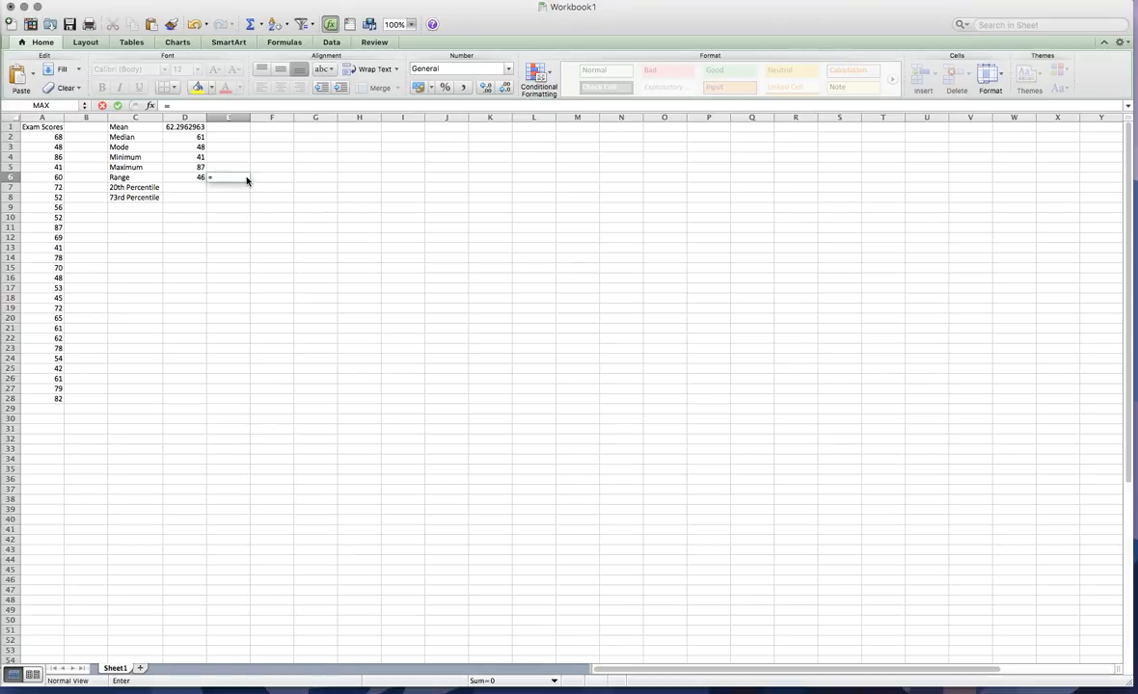
text(m)
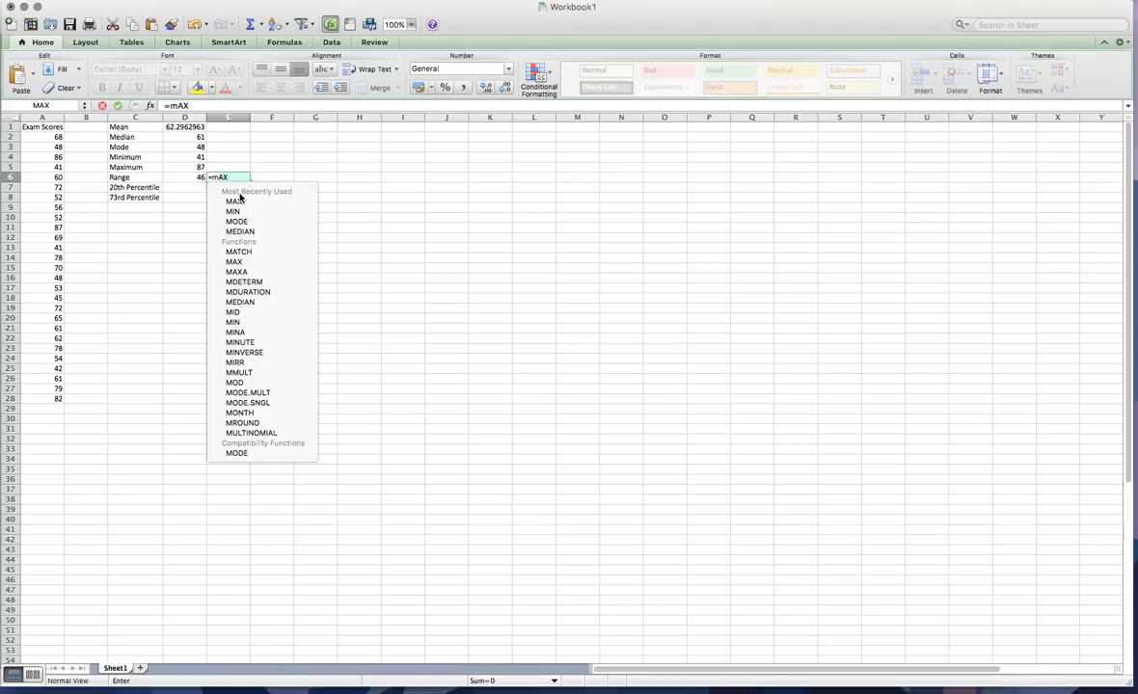
double_click(234, 202)
drag(47, 137, 43, 399)
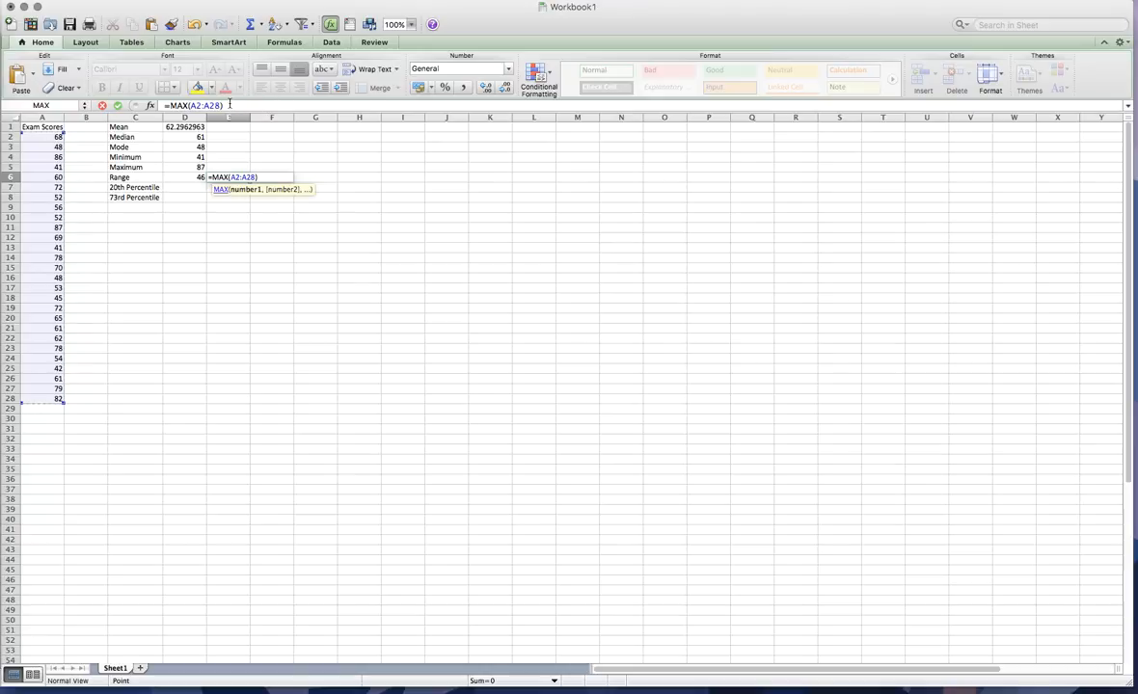
click(229, 104)
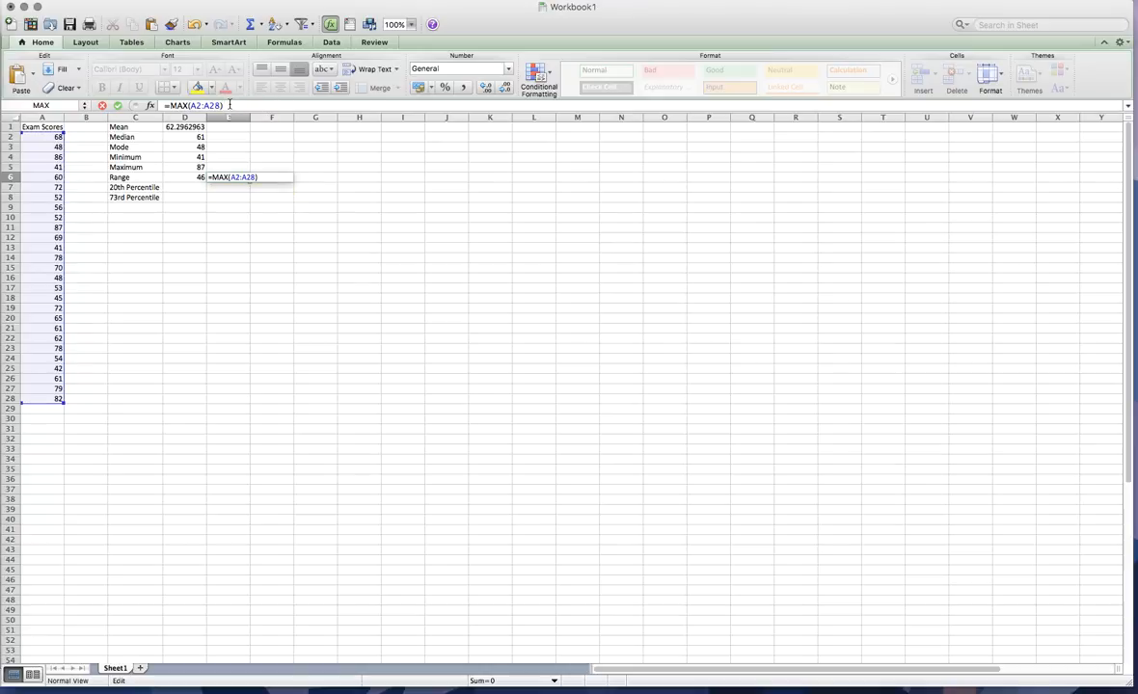
text(-min)
key(BackSpace)
key(BackSpace)
key(BackSpace)
text(MIN()
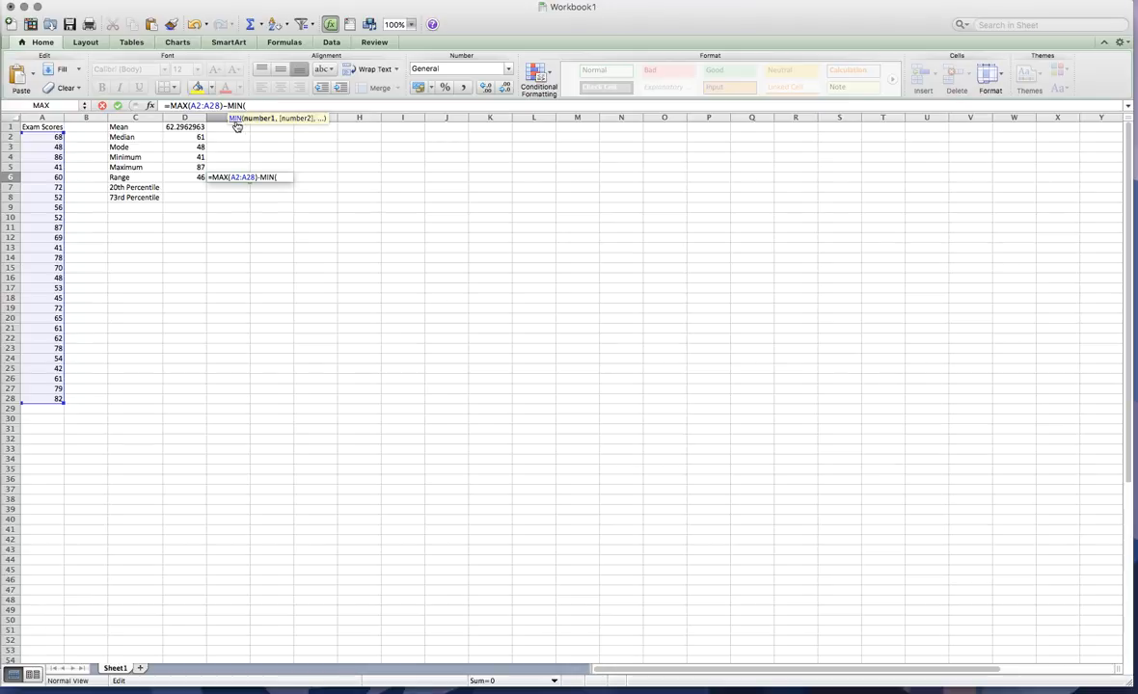
drag(50, 135, 56, 396)
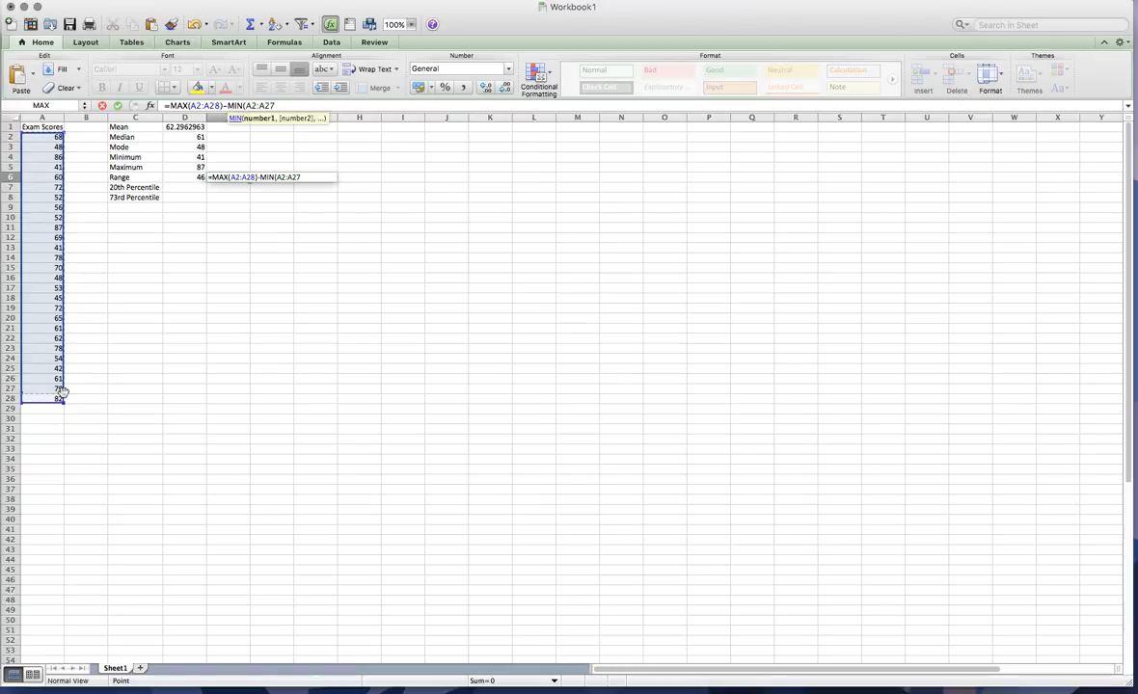
drag(65, 395, 60, 399)
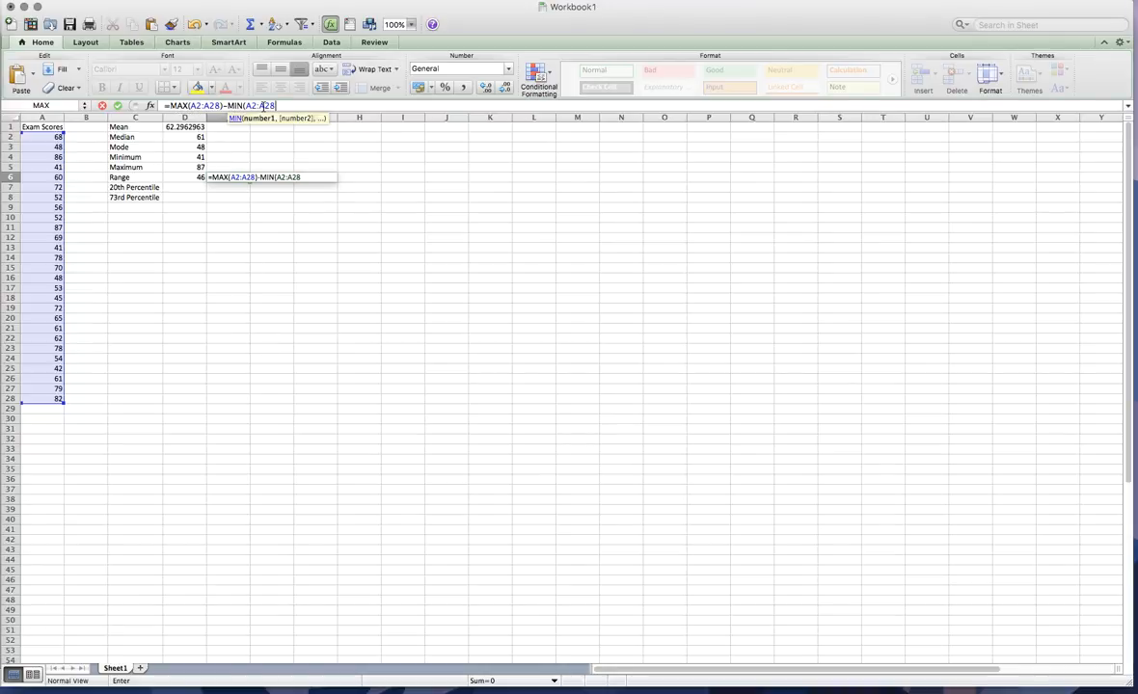
key(Return)
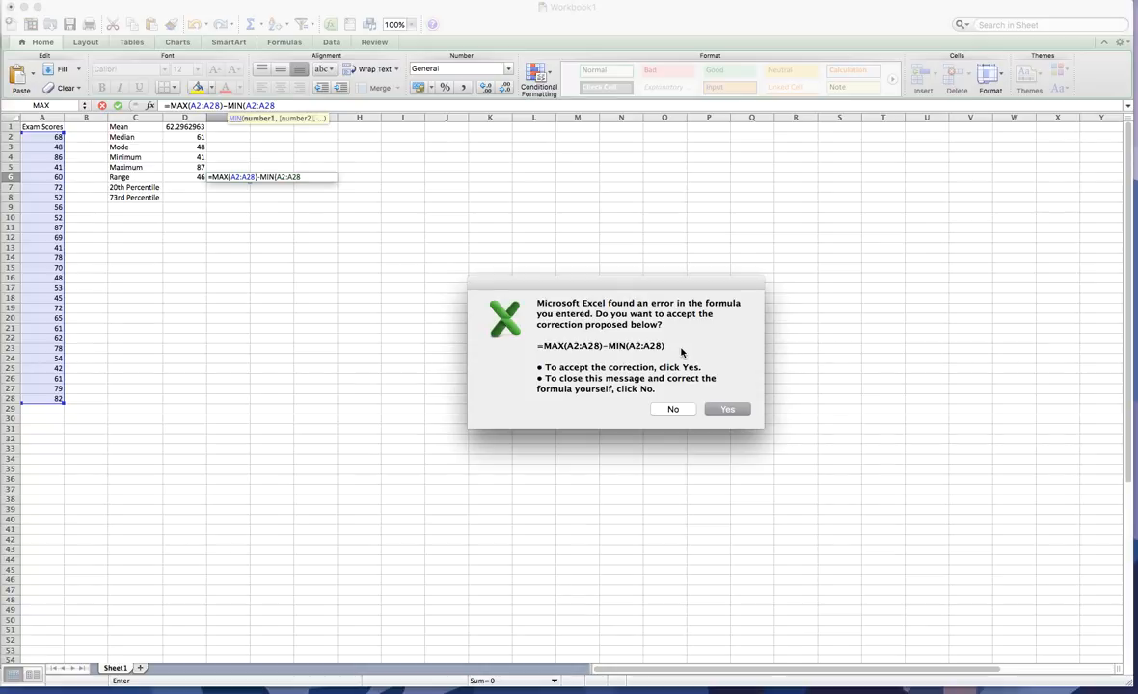
click(724, 407)
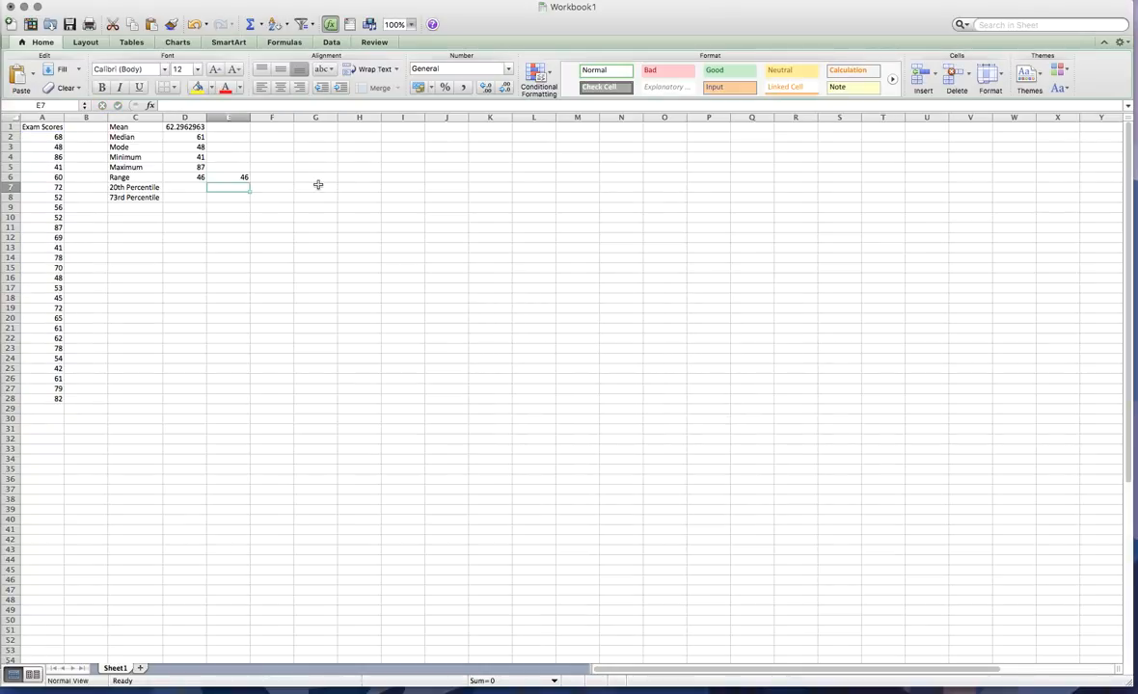
Compare the range formulas in E6 and D6
click(238, 176)
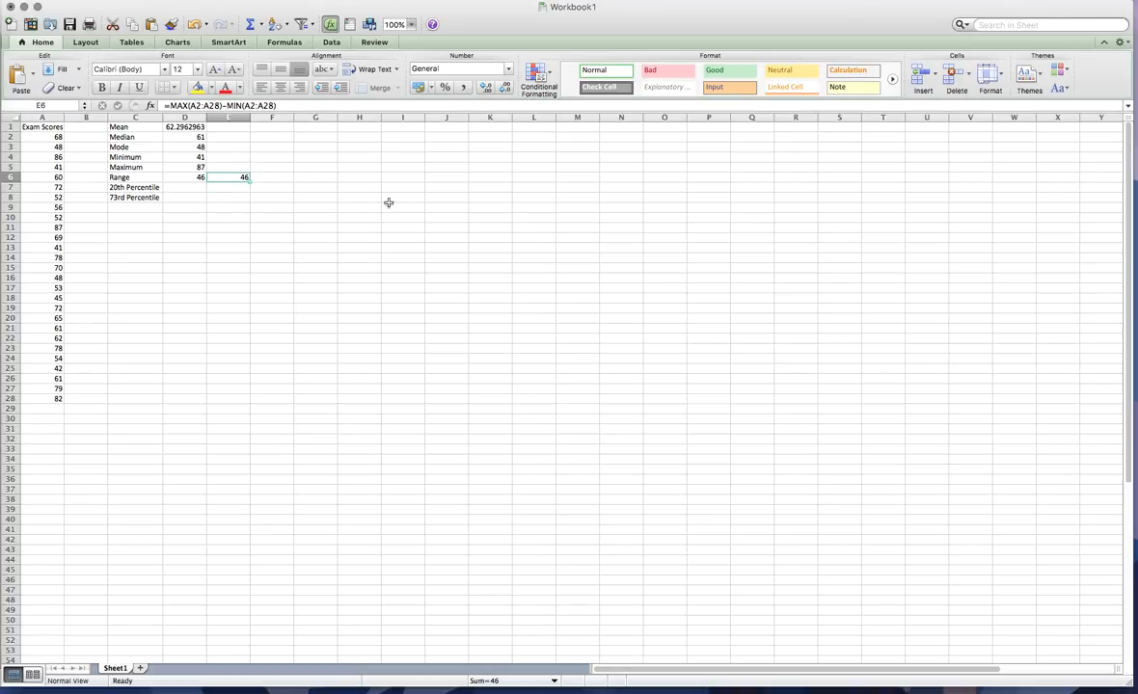
key(Left)
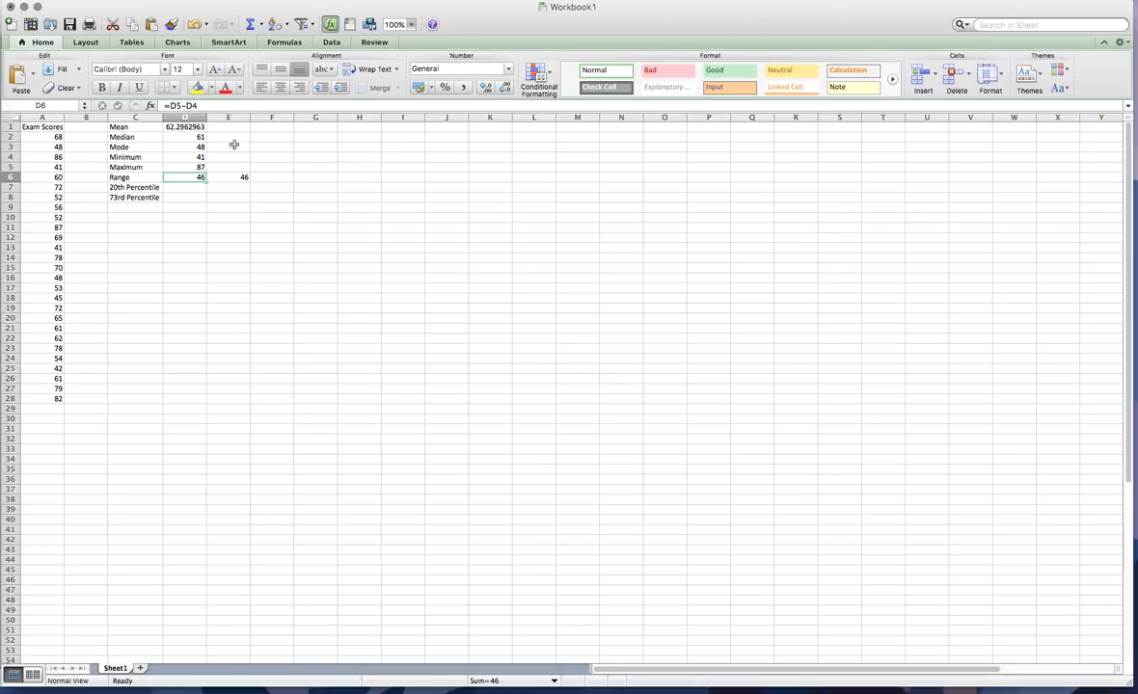
click(211, 104)
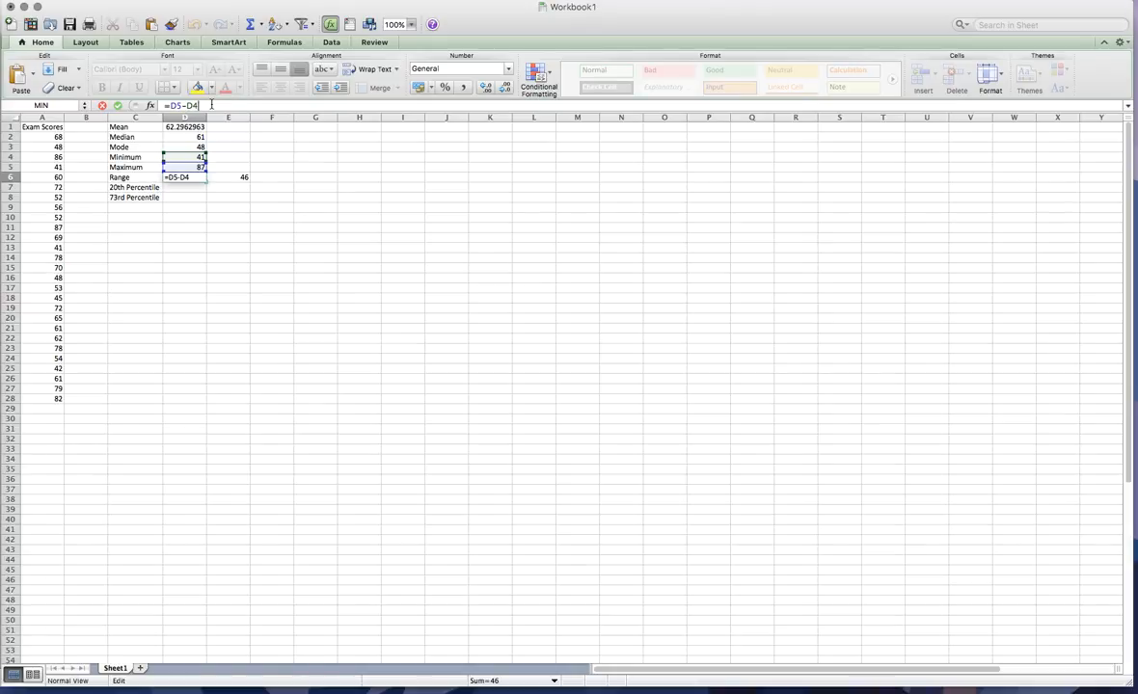
key(Return)
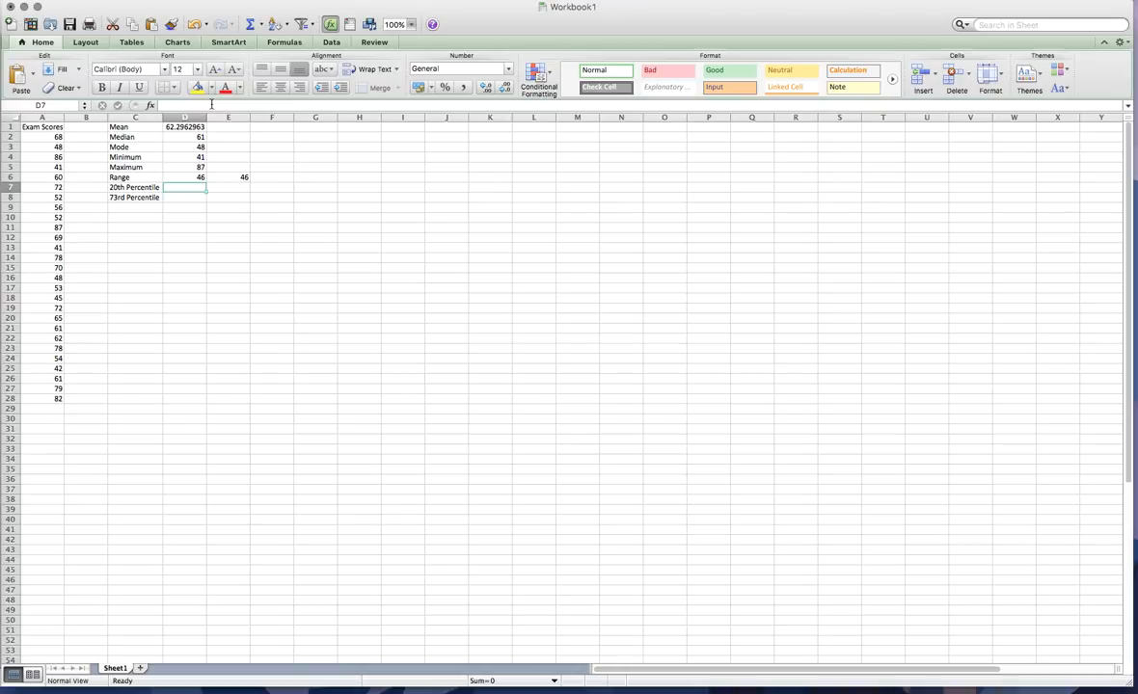
Calculate the 20th percentile in D7 with the PERCENTILE function over A2:A28 and k of .2, and check the formula
text(=perCENTILE.EXC)
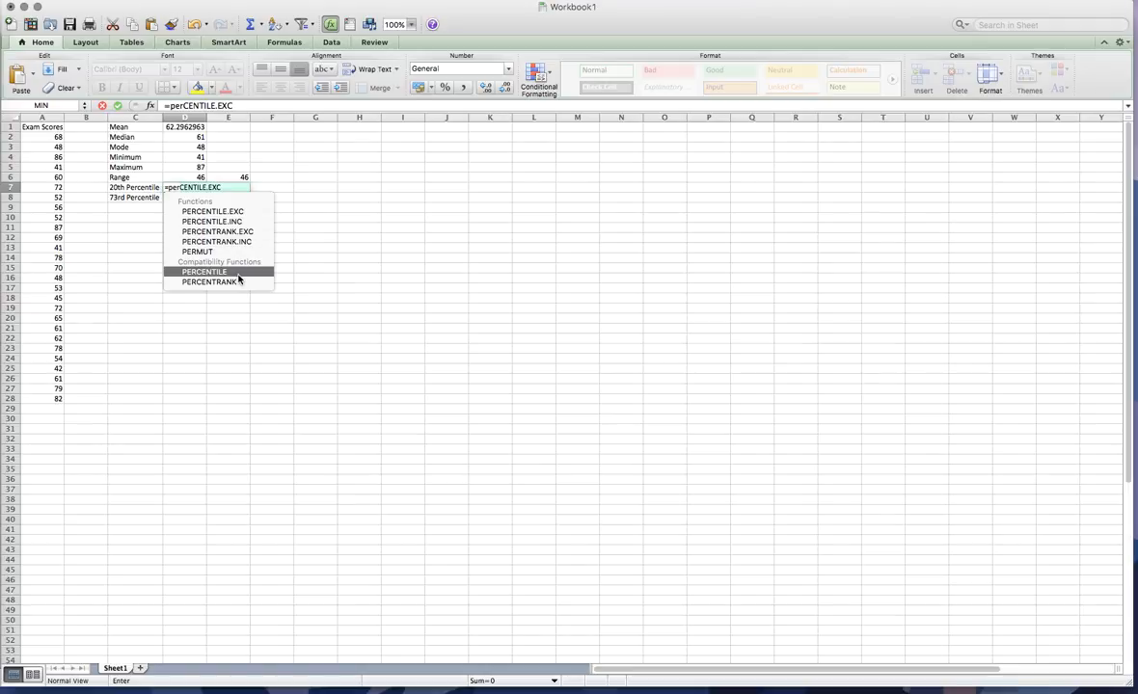
double_click(224, 273)
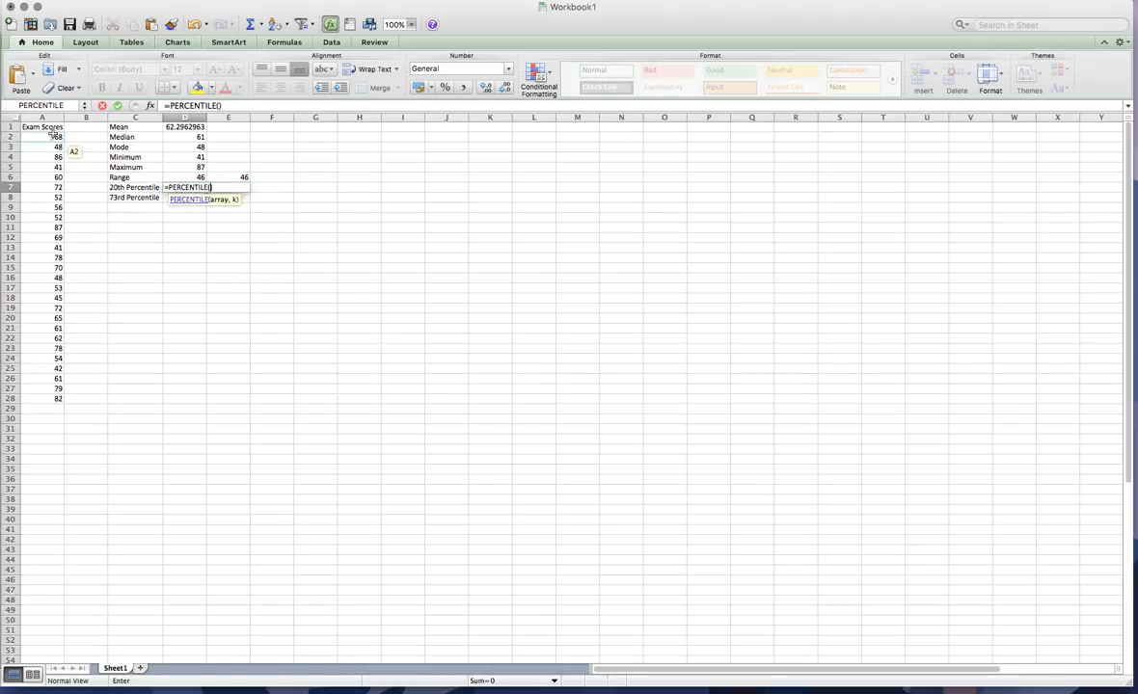
drag(56, 137, 58, 401)
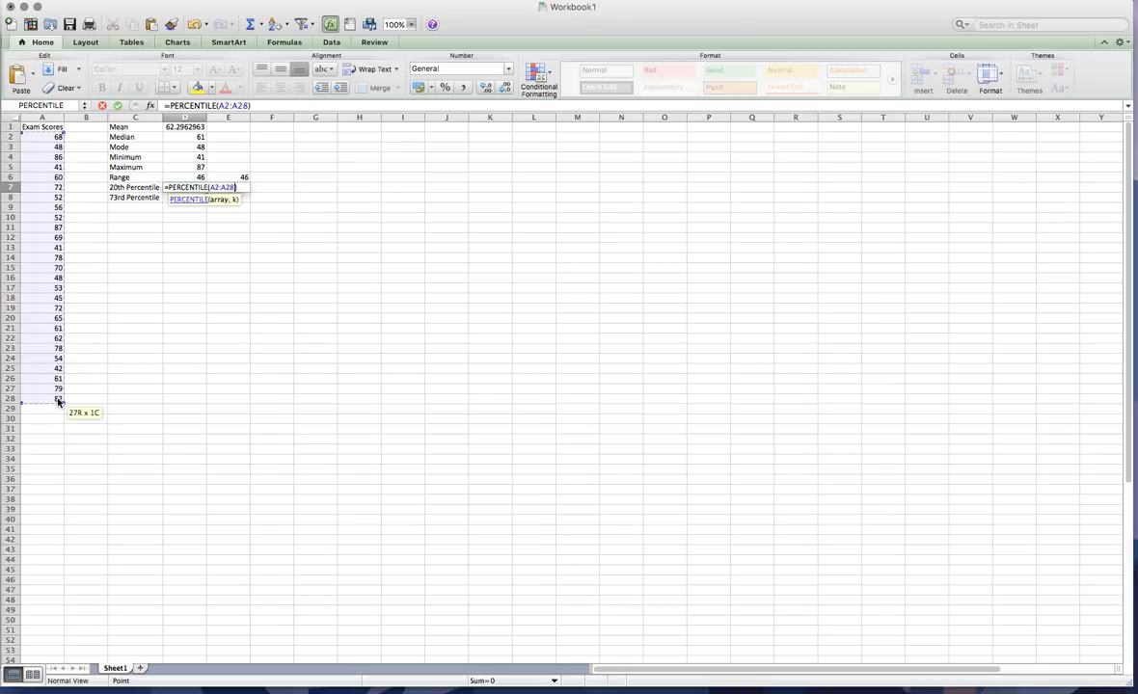
text(,)
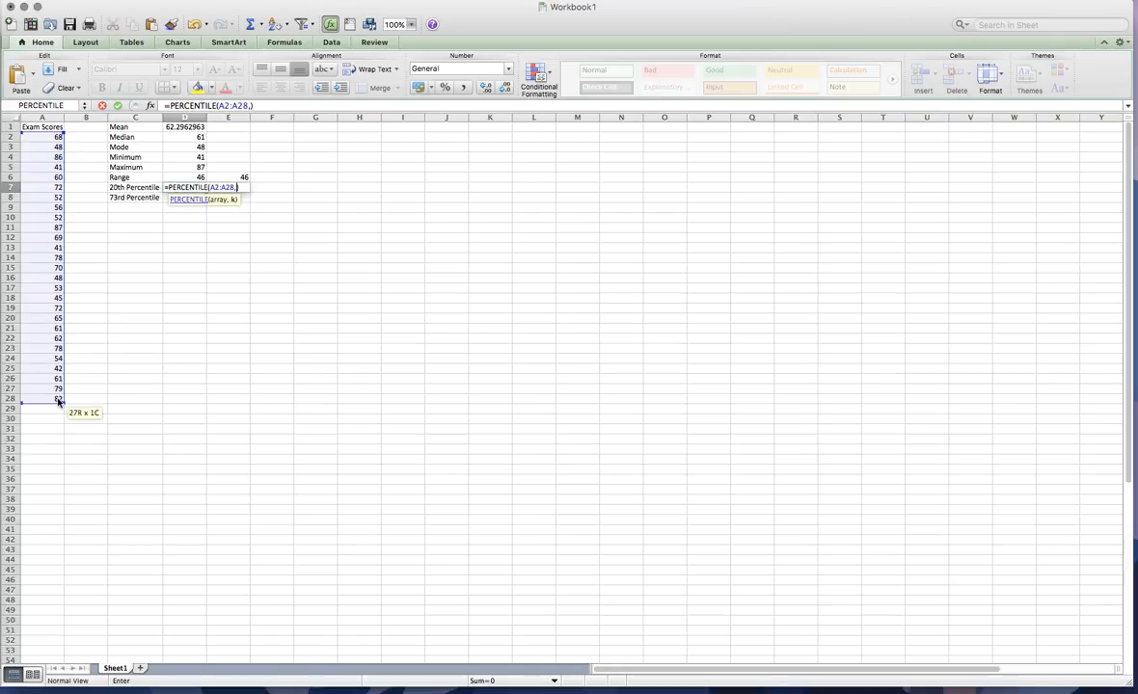
text(.2)
key(Return)
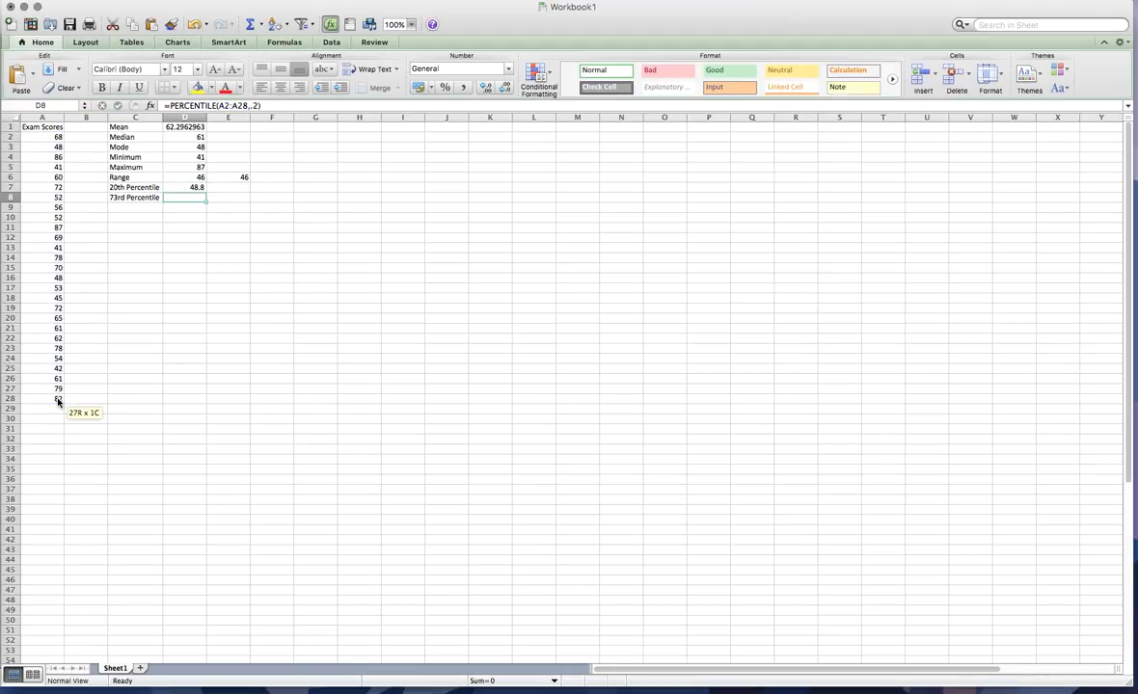
key(Up)
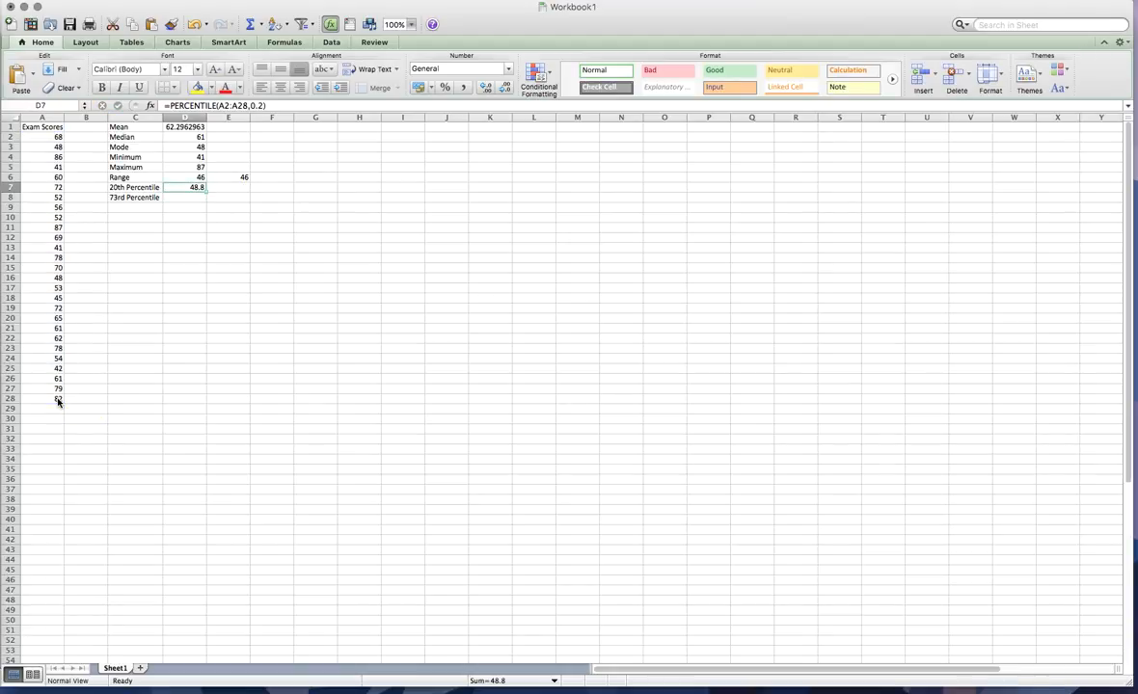
Calculate the 20th percentile again in E7 with PERCENTILE over A2:A28, giving k as 20%
key(Right)
text(=per)
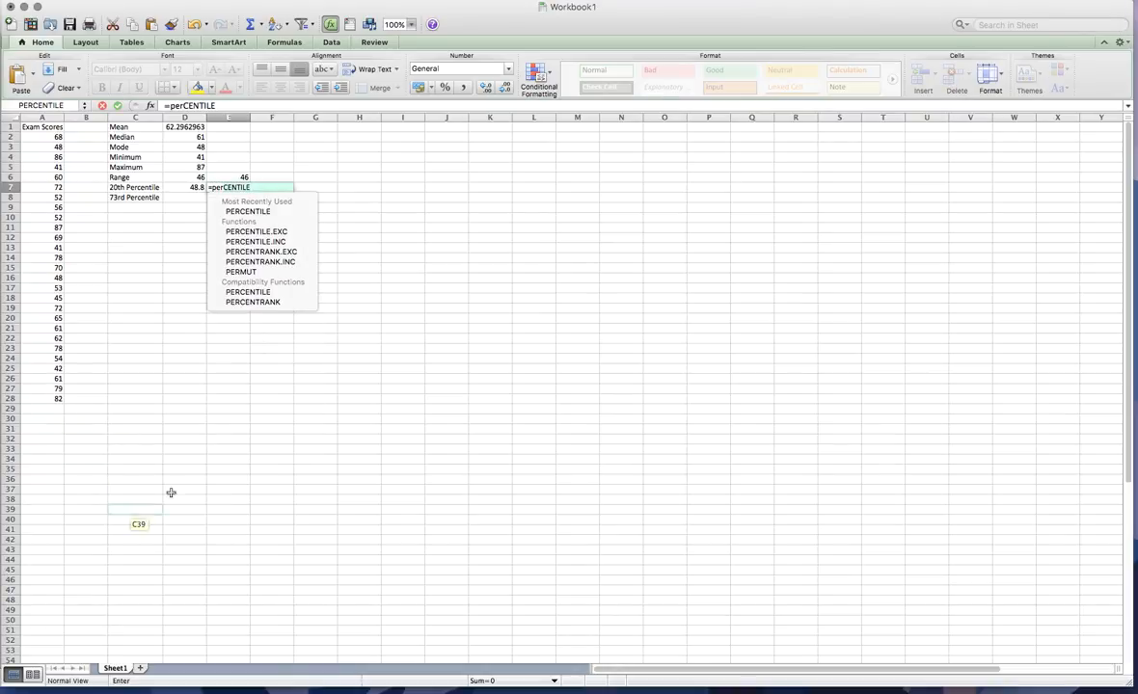
click(252, 292)
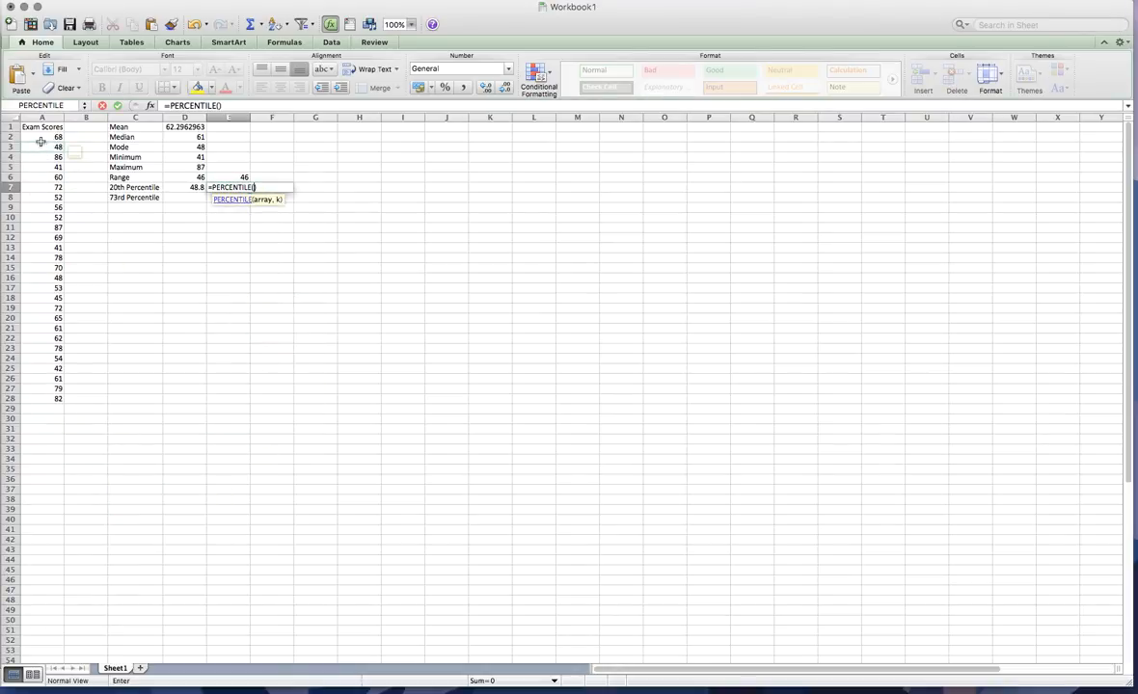
drag(44, 138, 55, 399)
text(,)
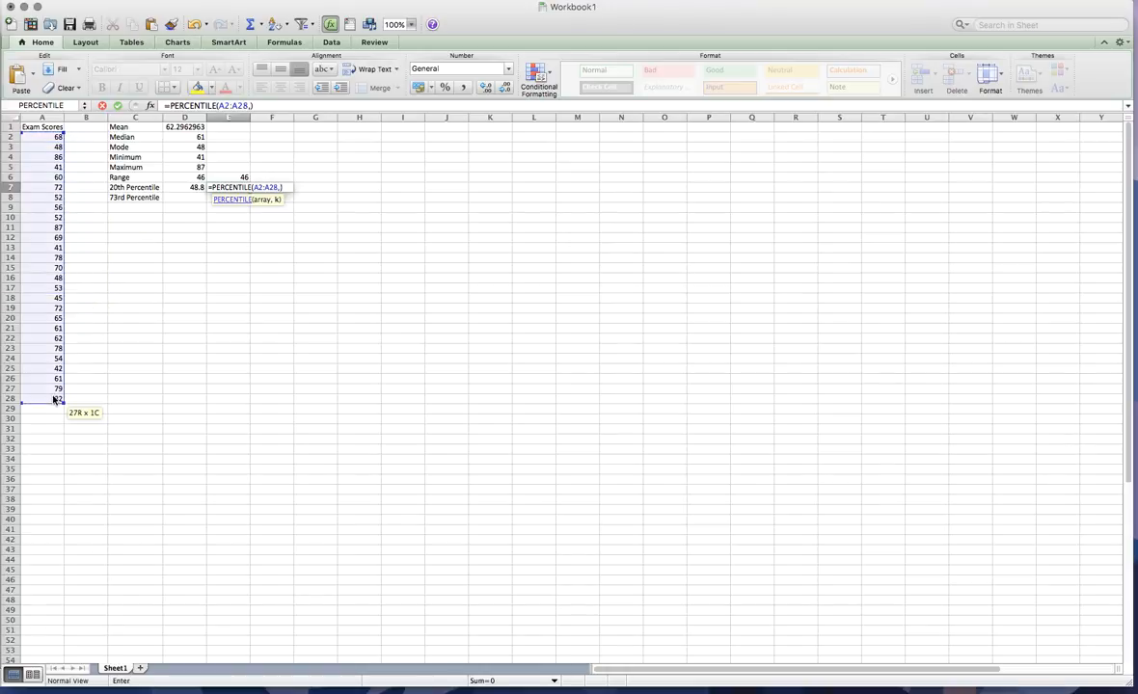
text(20%)
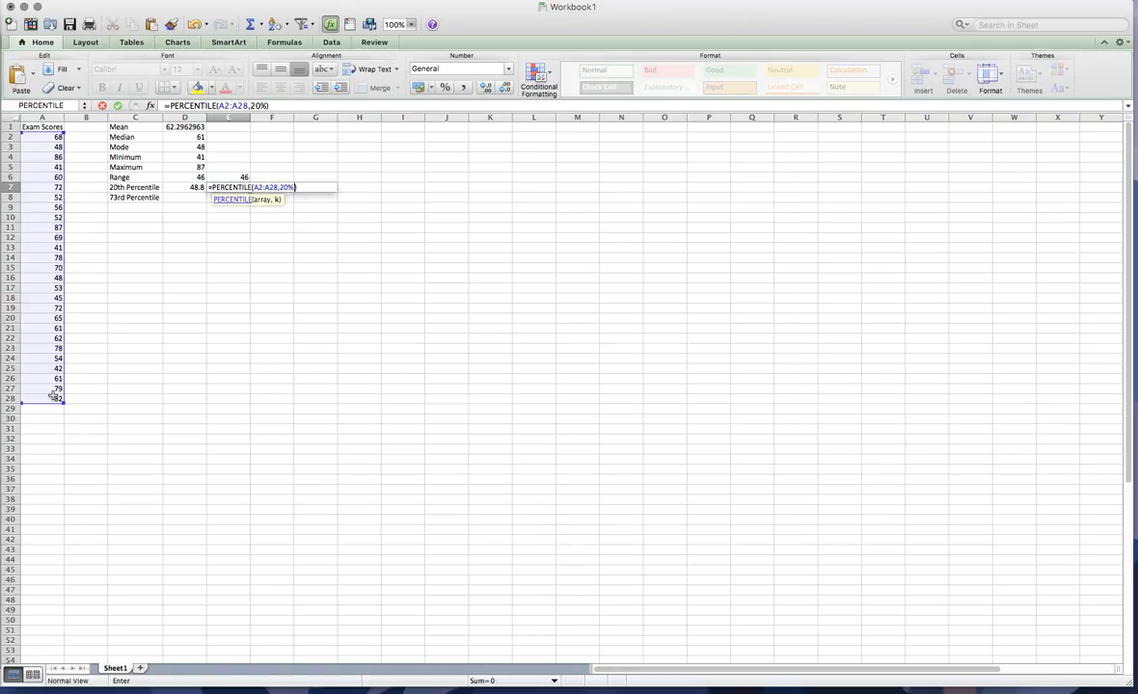
key(Return)
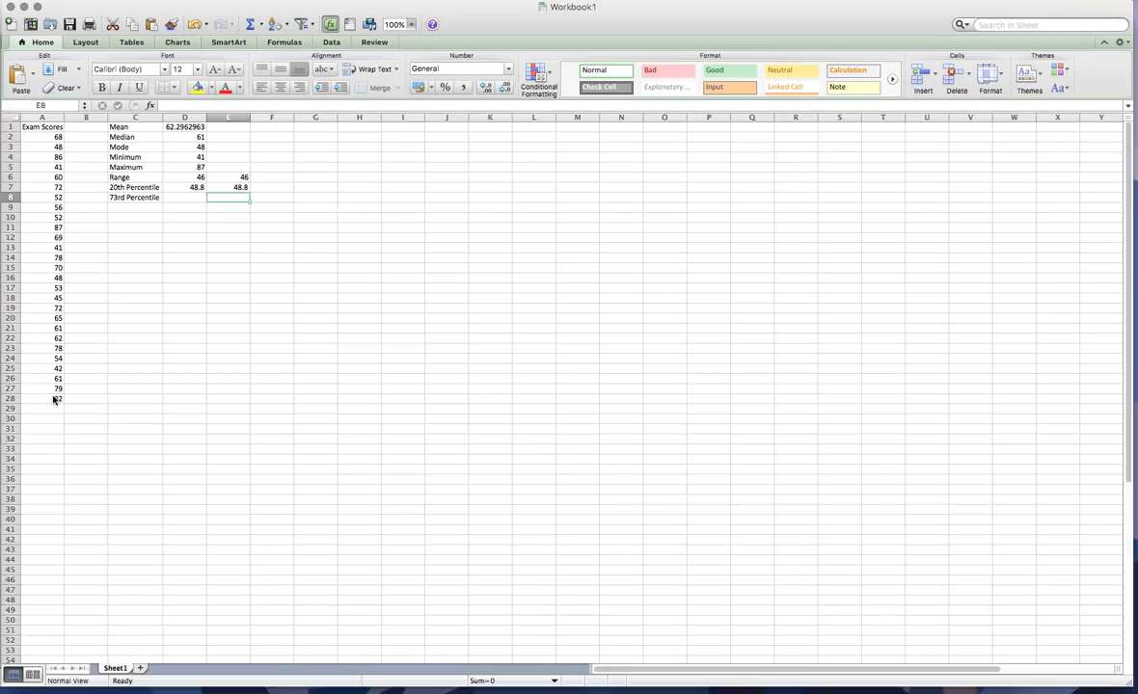
Calculate the 73rd percentile in D8 with the PERCENTILE function over A2:A28 and k of .73, and check the formula
key(Left)
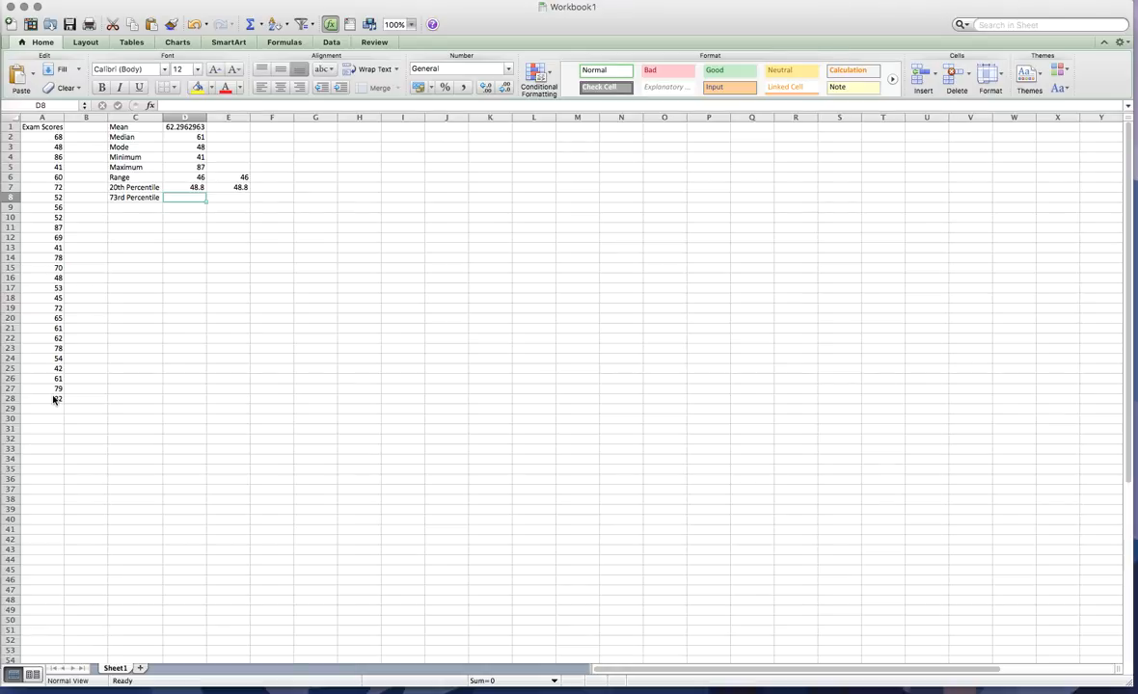
text(=perCENTILE)
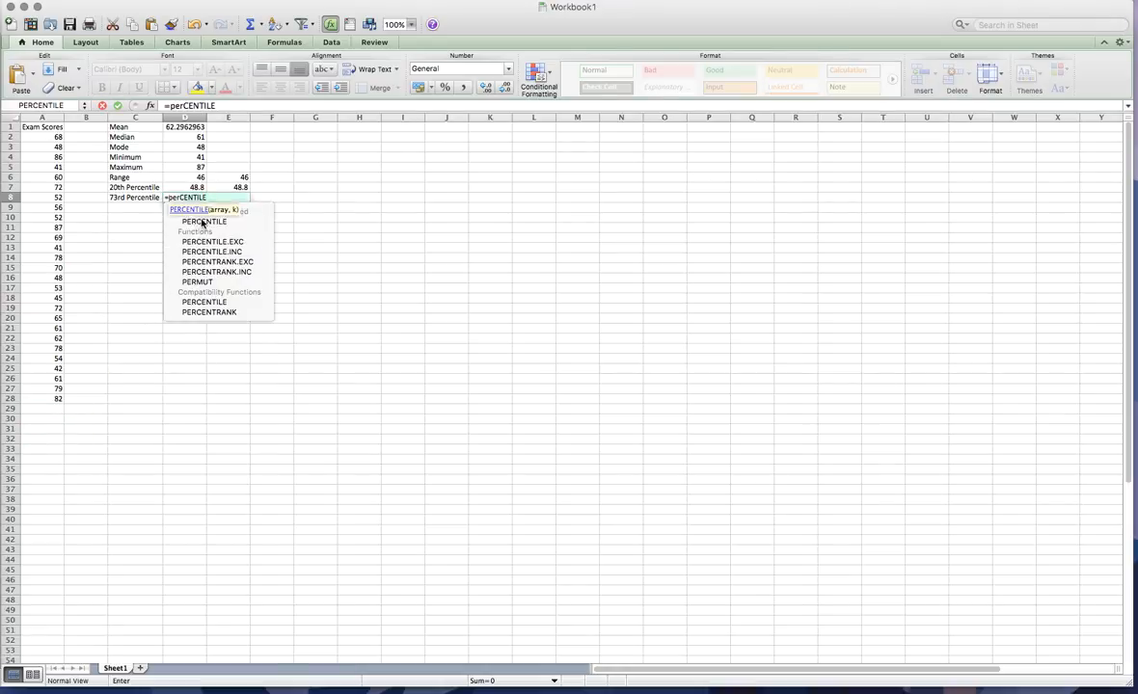
double_click(203, 221)
drag(37, 134, 47, 403)
text(,)
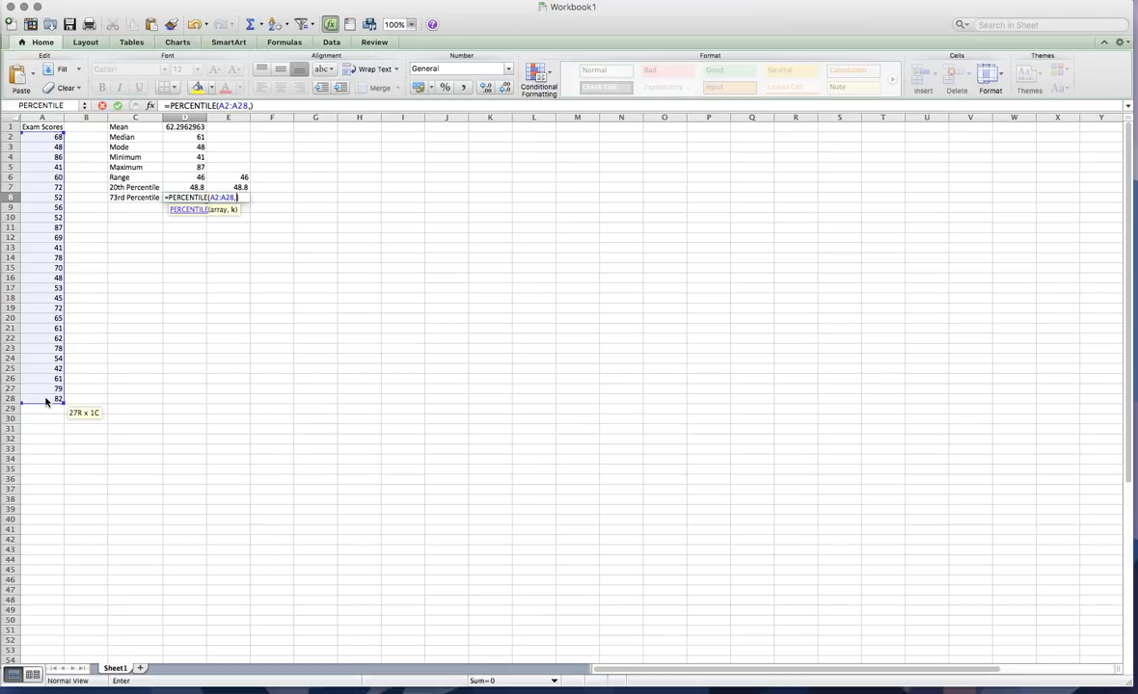
text(.73)
key(Return)
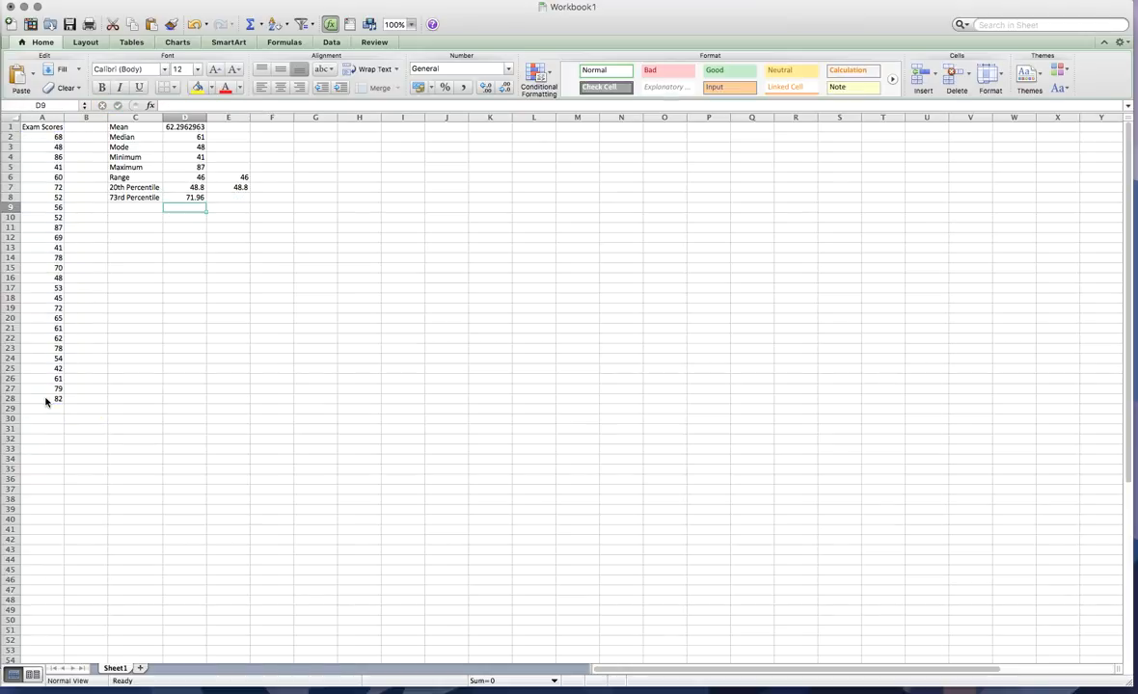
key(Up)
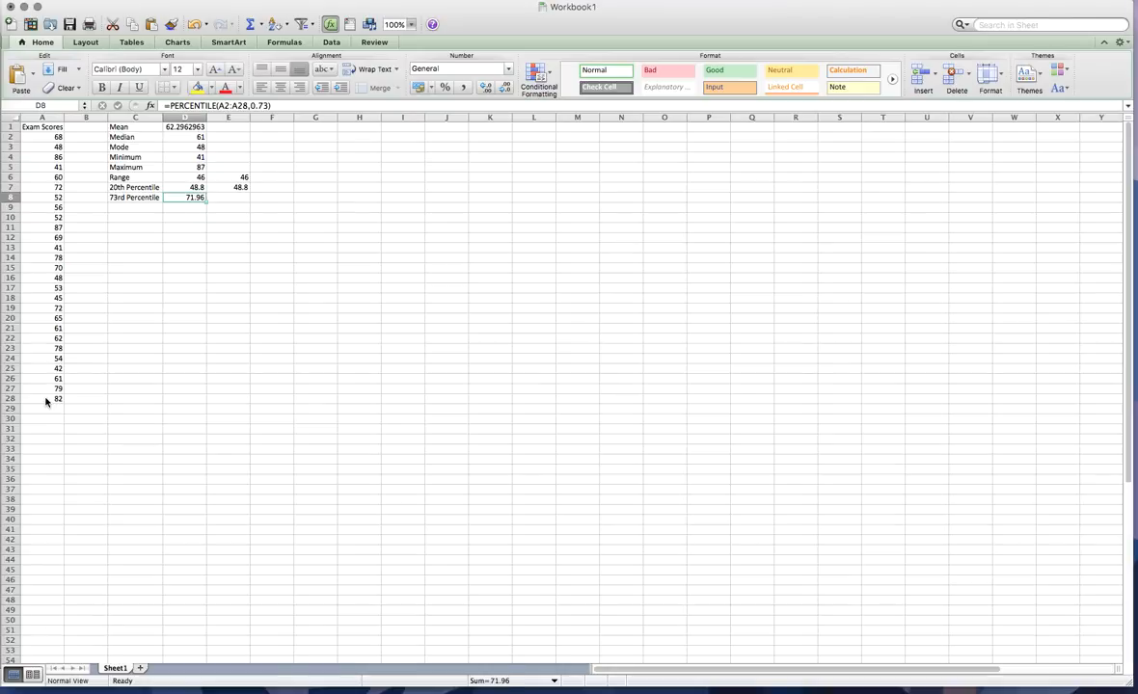
Calculate the 73rd percentile again in E8 with PERCENTILE over A2:A28 and k of 73%, and review the formulas in E6 and E8
key(Right)
text(=percen)
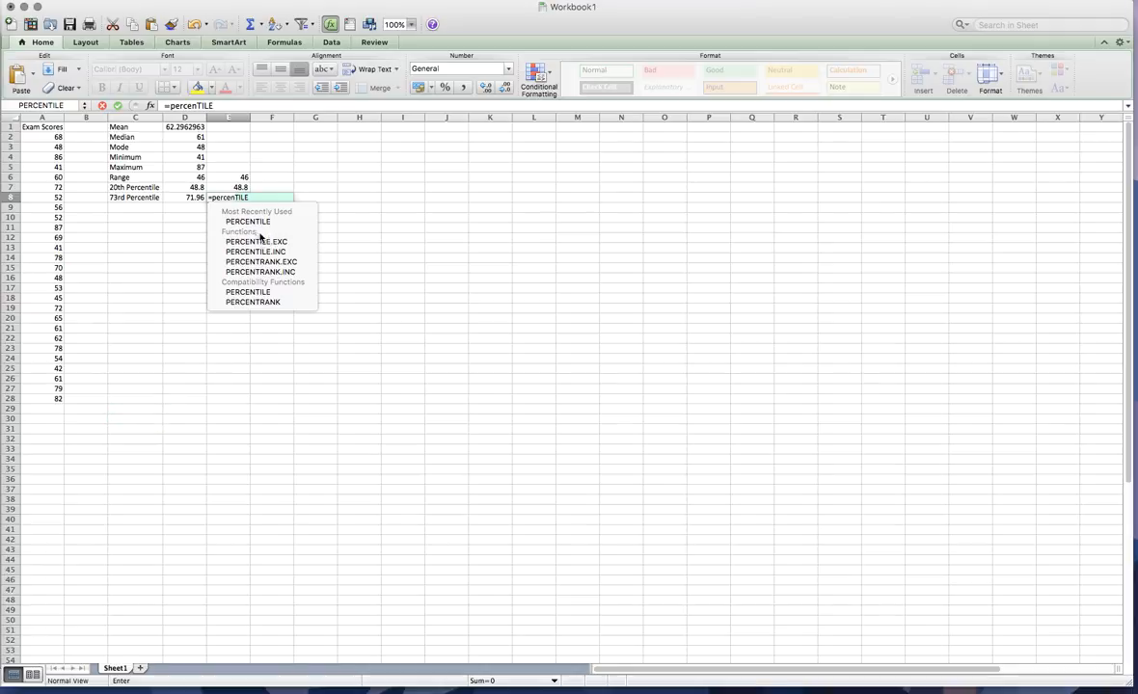
key(Down)
key(Tab)
drag(46, 136, 34, 403)
text(,)
text(.73)
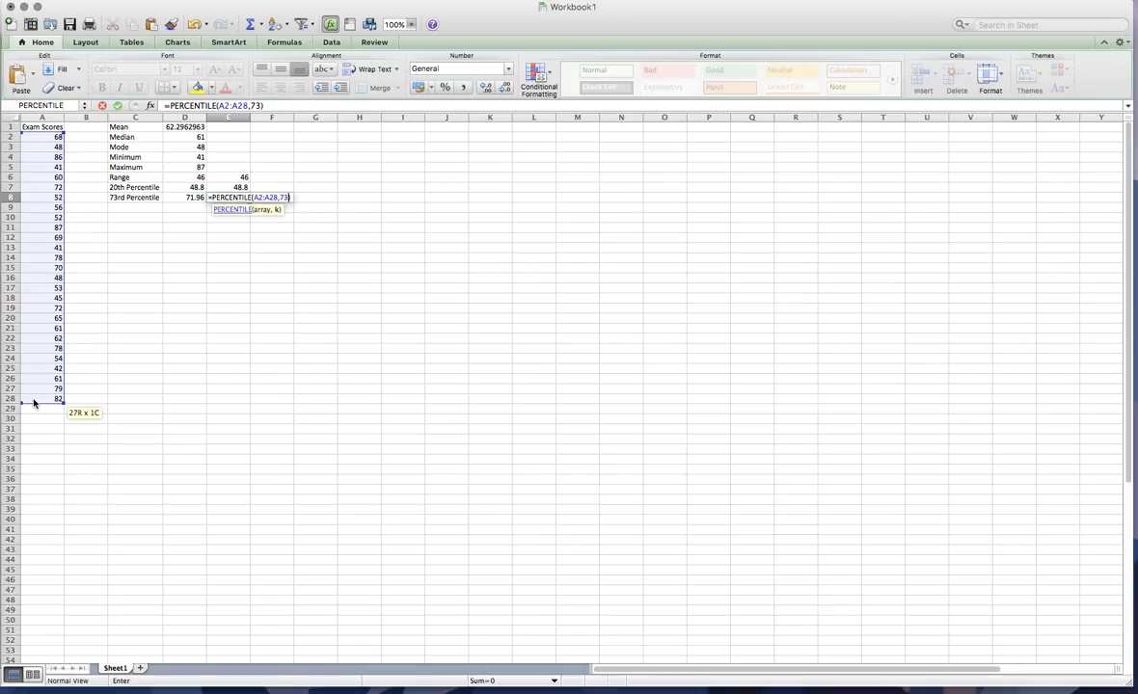
key(Return)
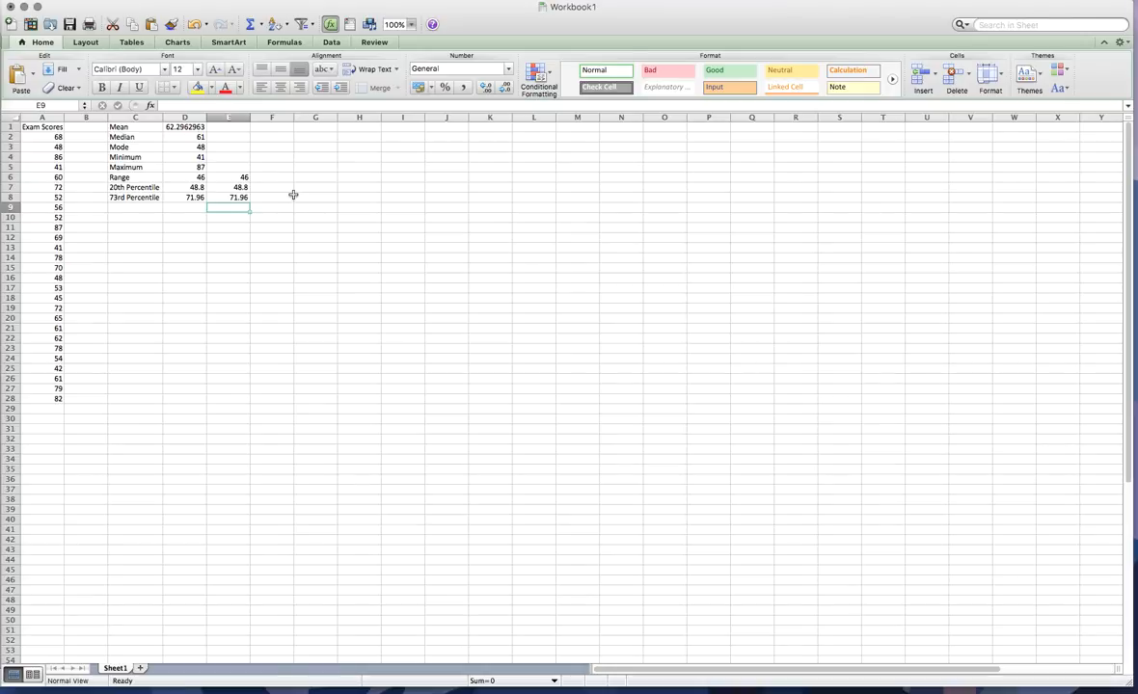
click(240, 179)
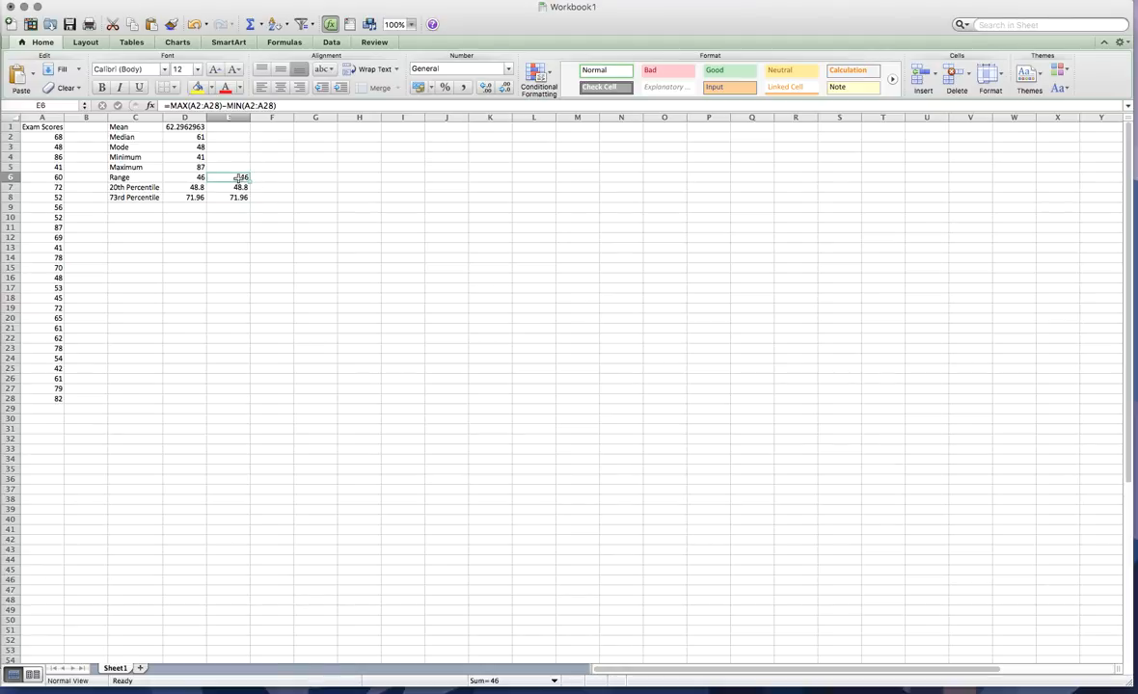
click(237, 196)
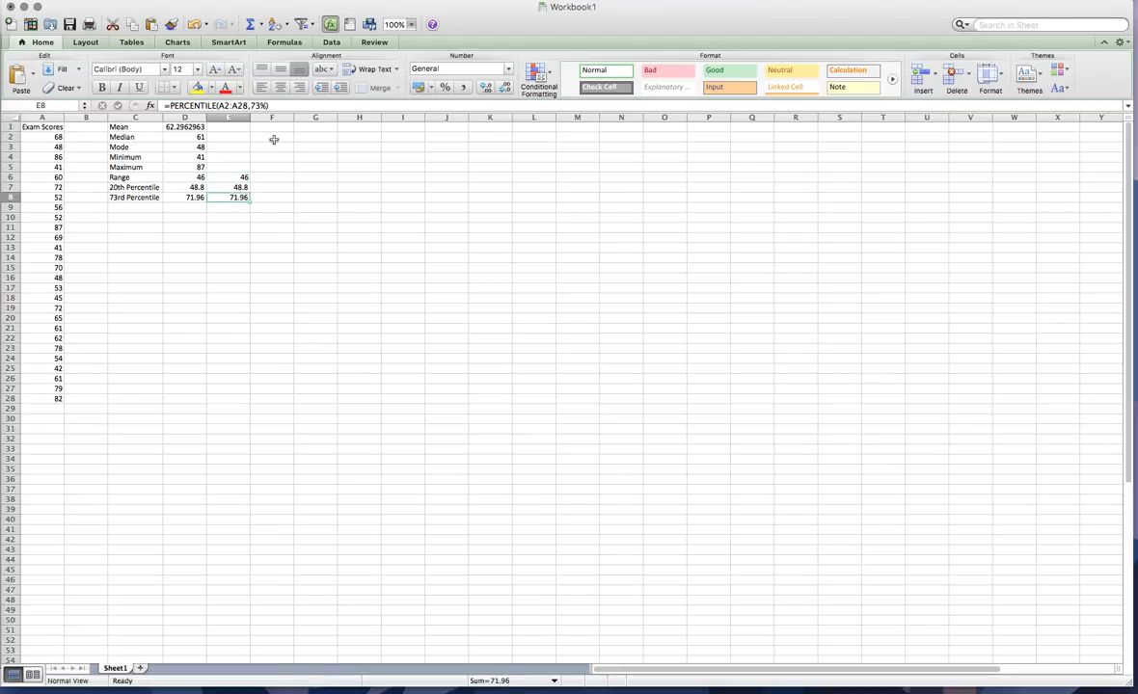
Delete column E, which holds the duplicate range and percentile calculations
click(267, 138)
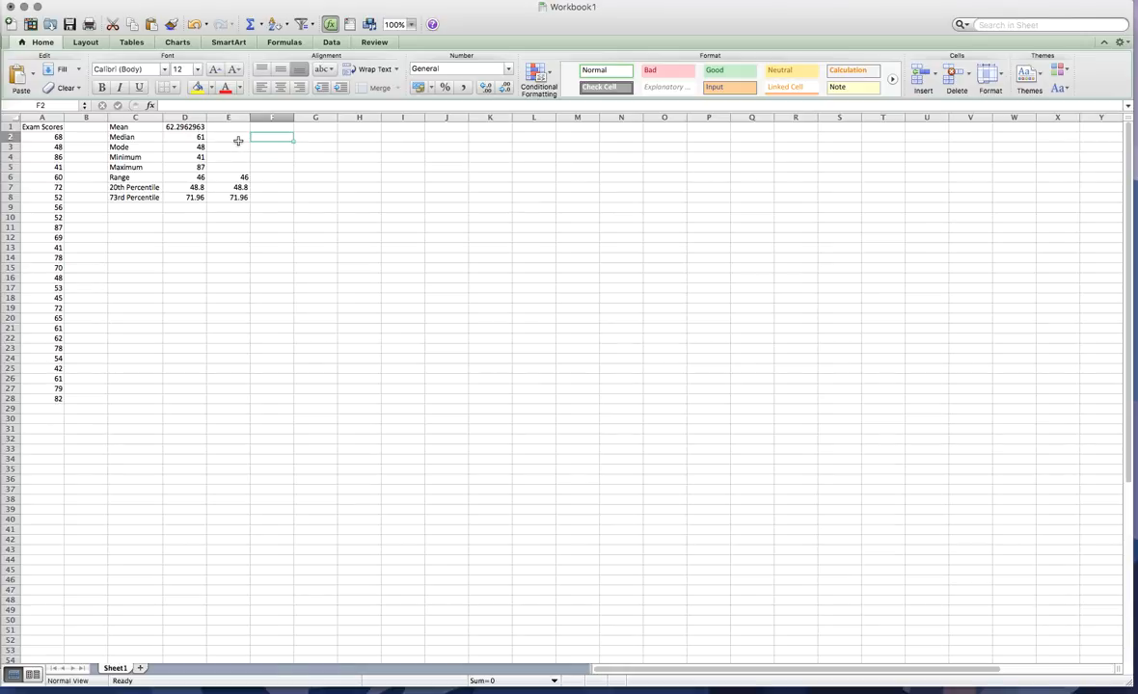
click(237, 117)
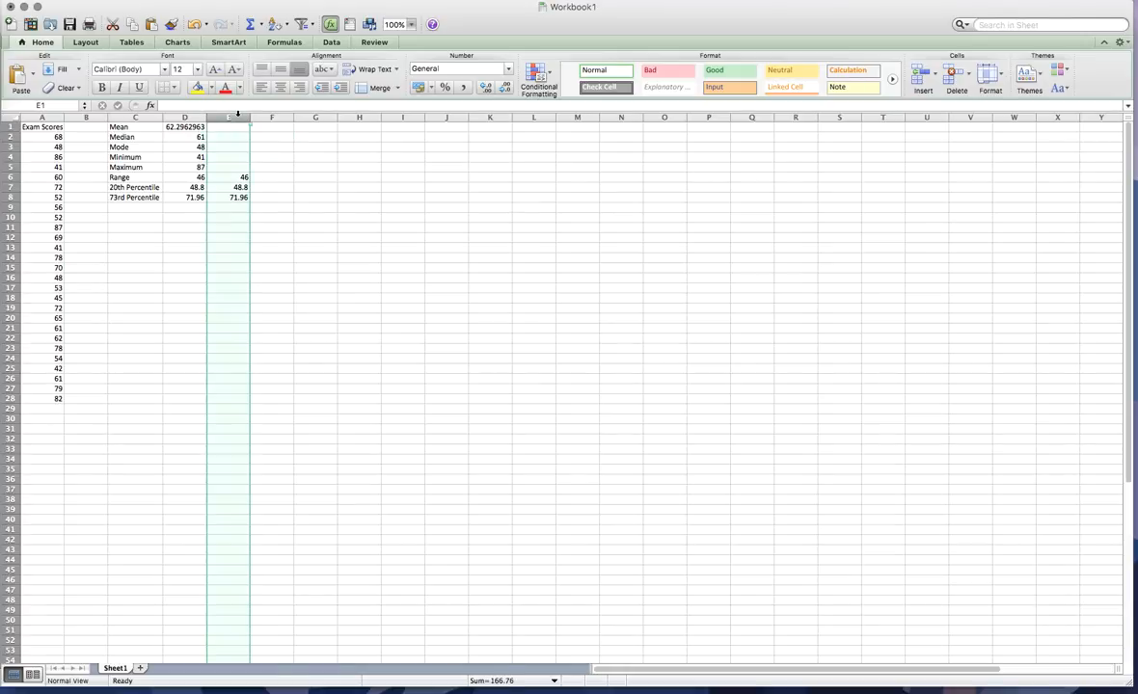
right_click(237, 115)
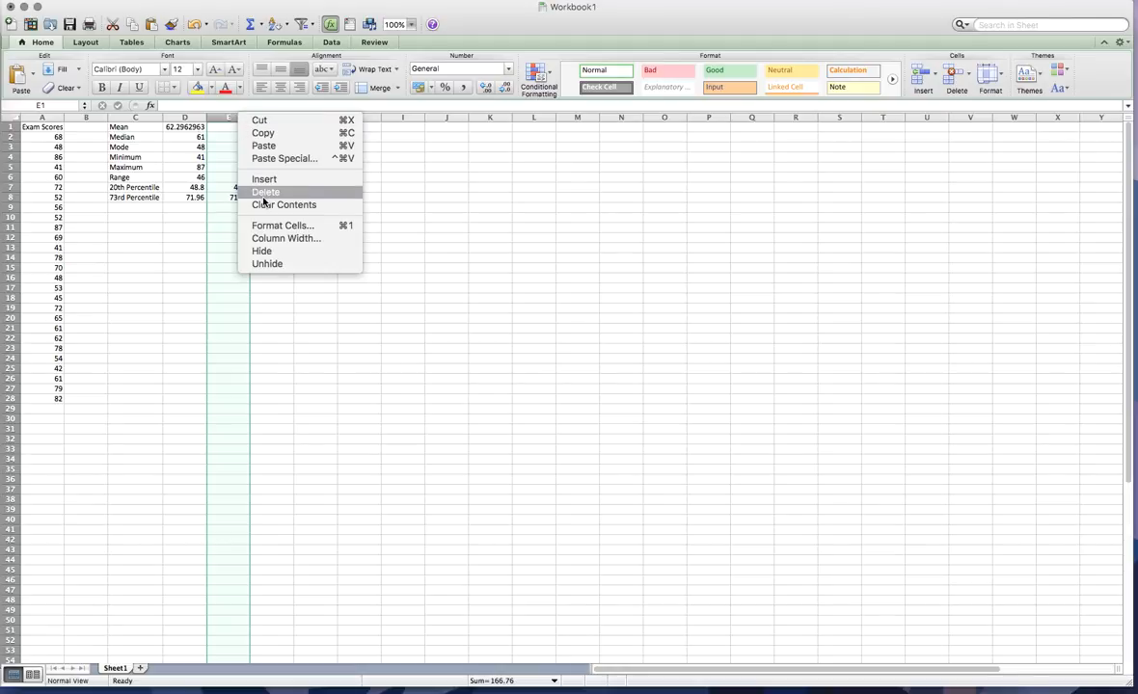
click(258, 190)
click(265, 180)
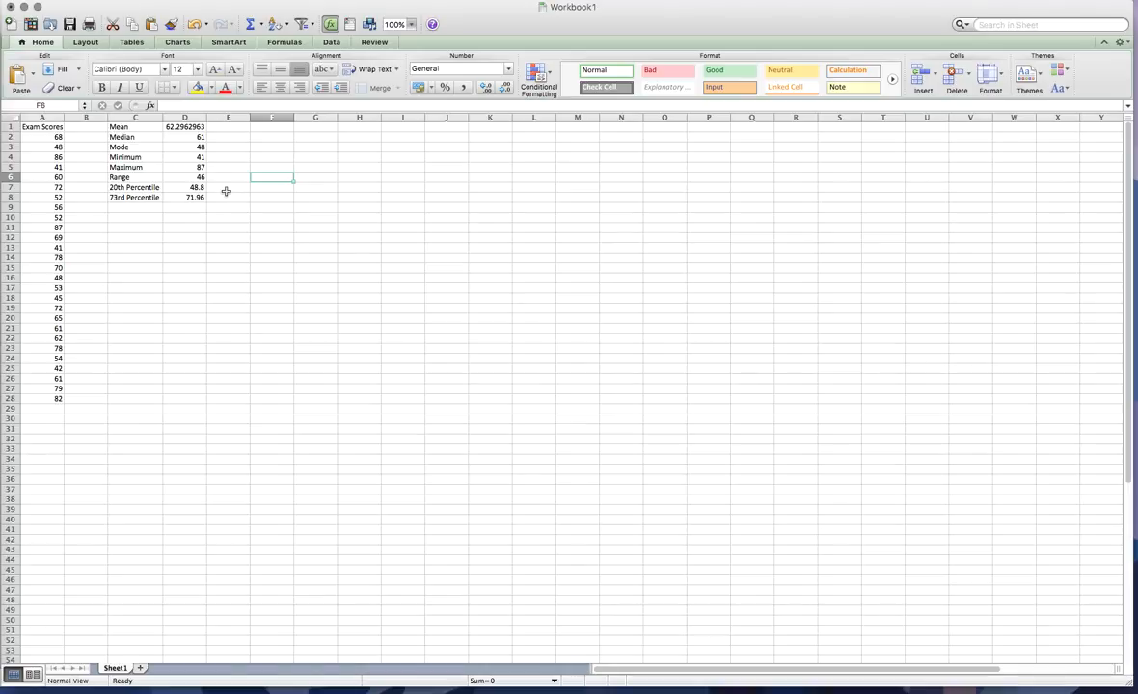
Format the statistics in D1:D8 to show one decimal place
click(196, 123)
drag(197, 126, 197, 195)
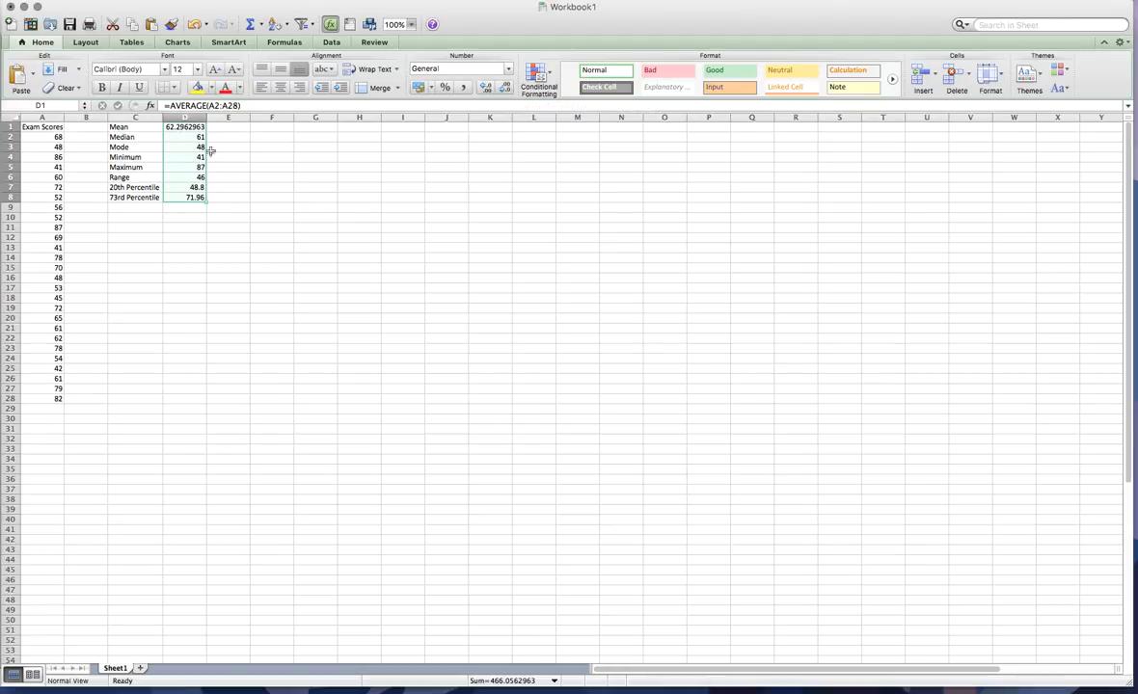
click(507, 93)
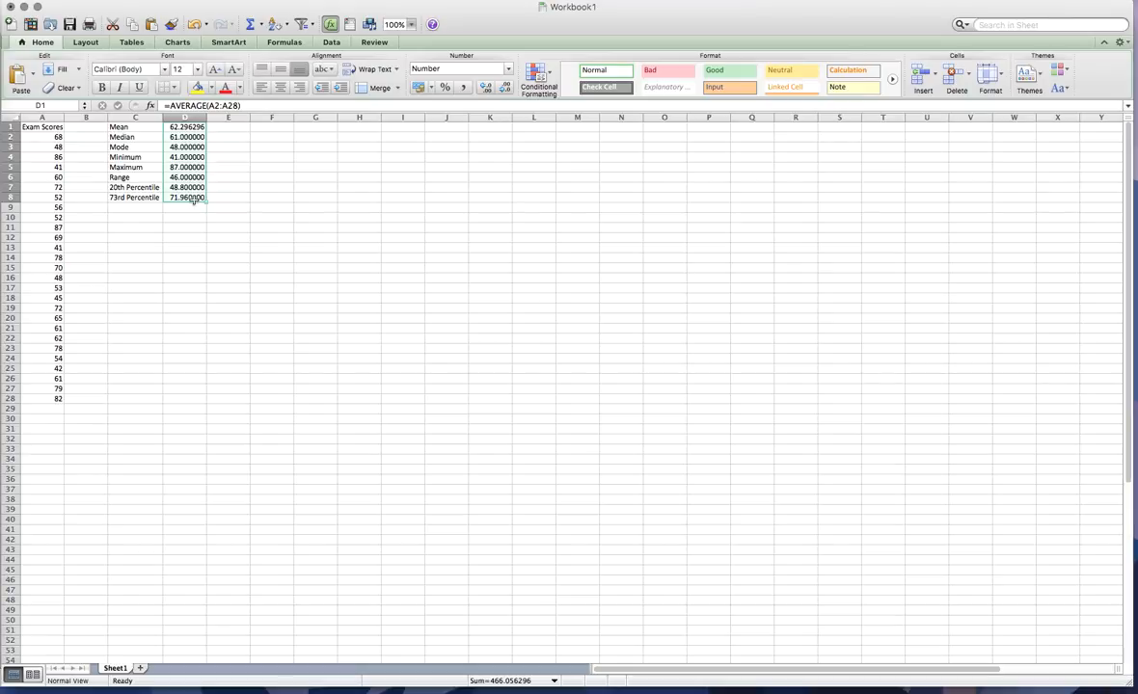
click(505, 88)
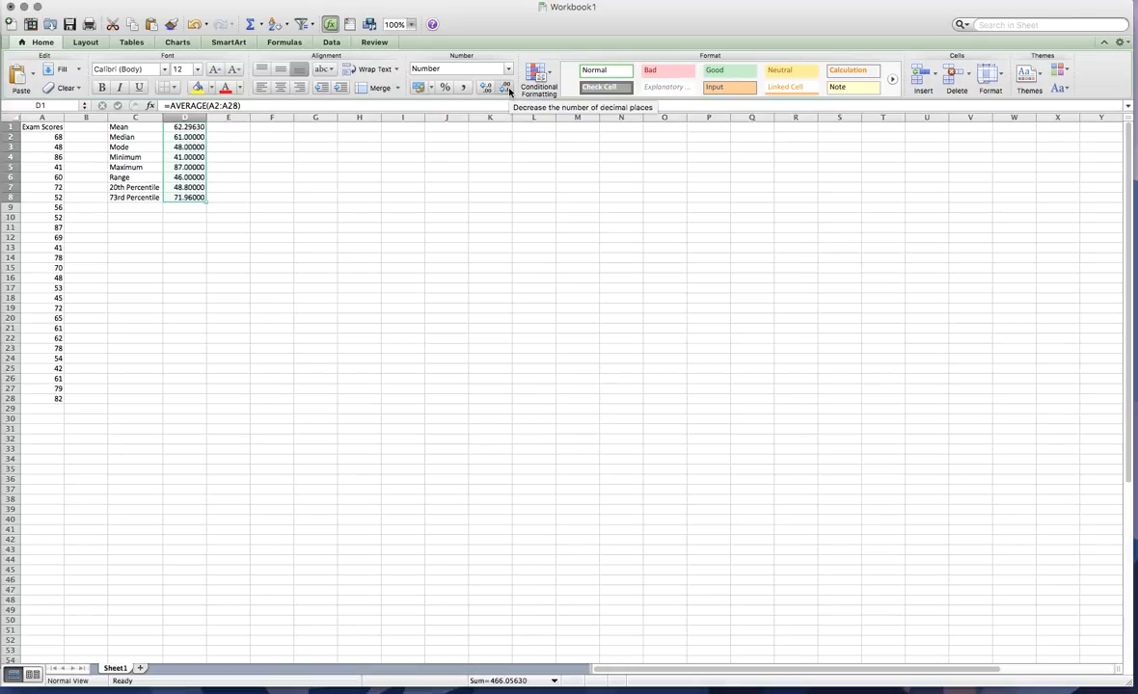
click(505, 88)
click(505, 88)
click(505, 88)
click(507, 87)
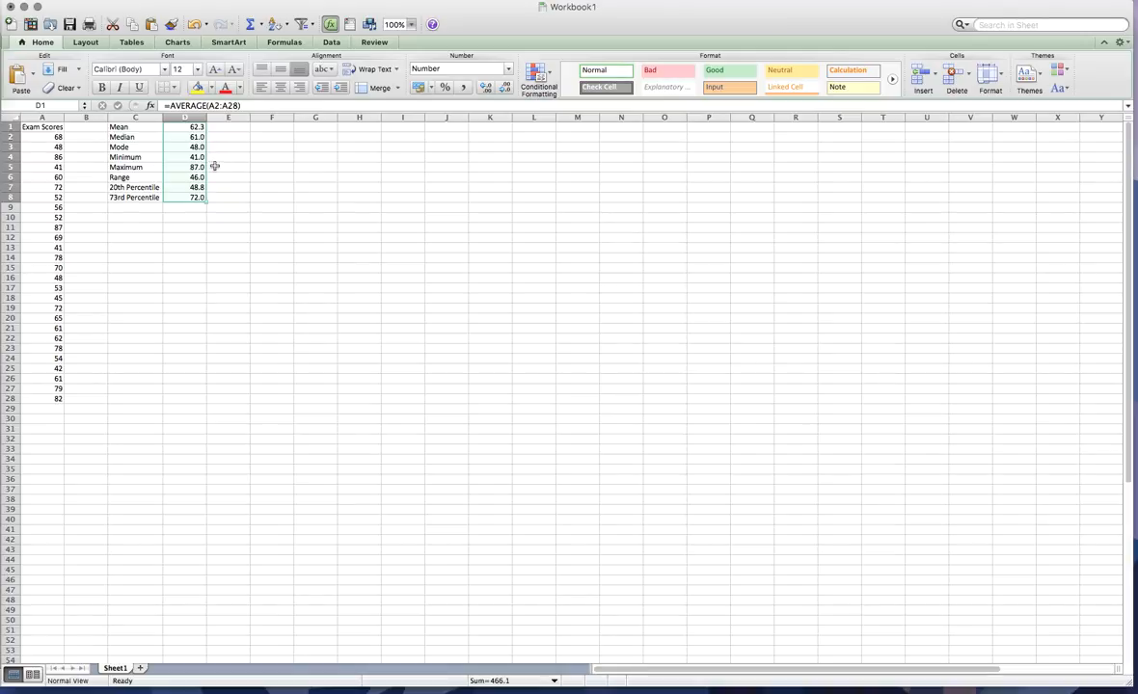
click(212, 146)
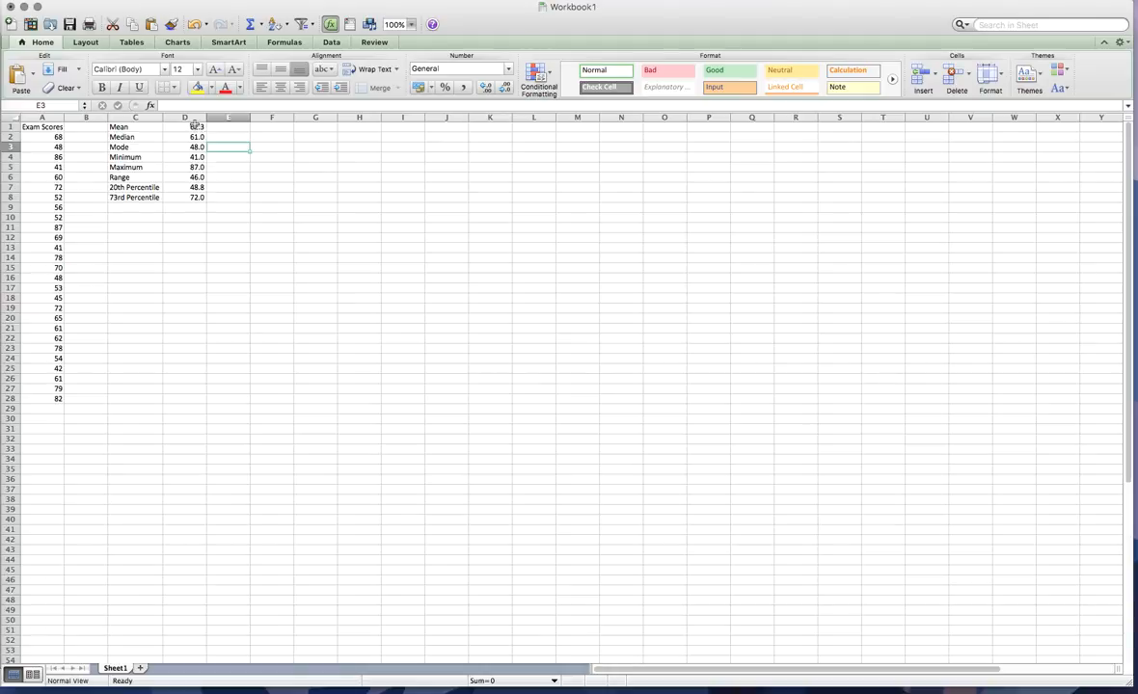
Review the formulas in D1:D3 and re-enter the mean in D1 with the AVERAGE function over A2:A28
click(183, 127)
click(197, 134)
key(Down)
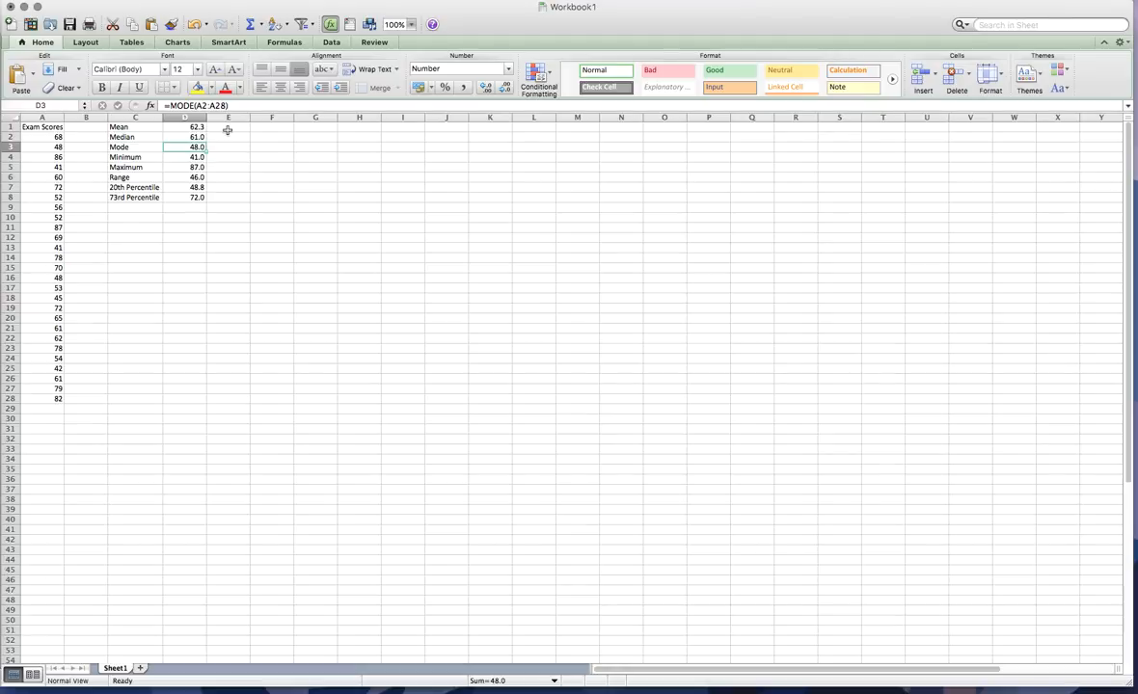
click(184, 124)
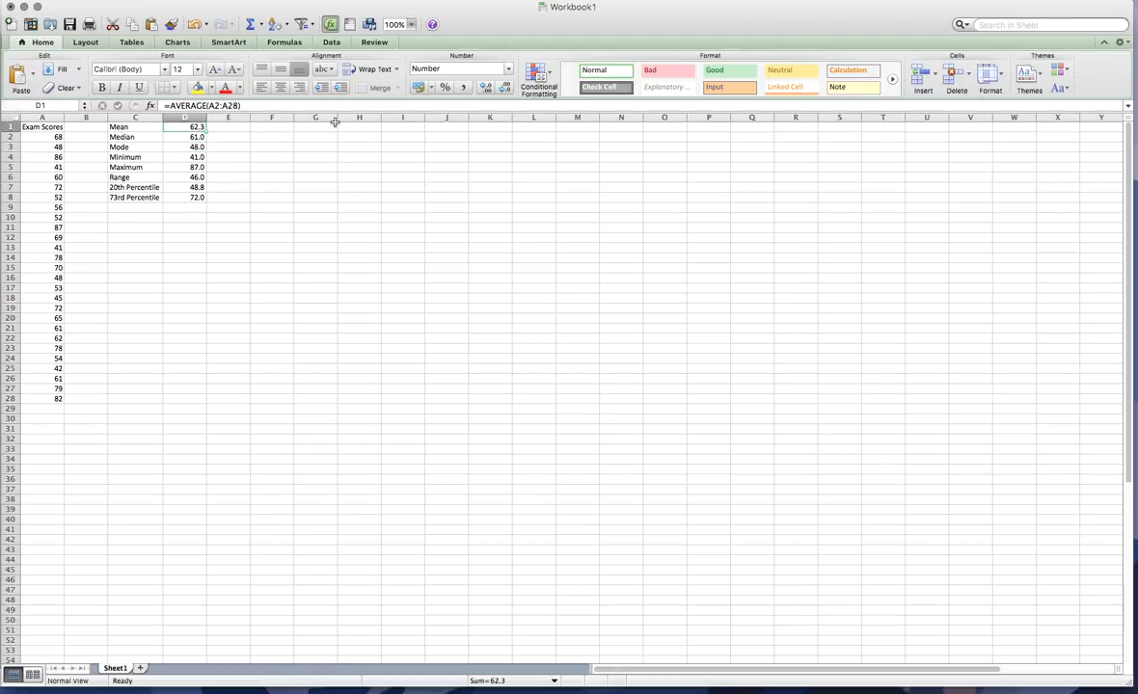
text(=av)
double_click(199, 161)
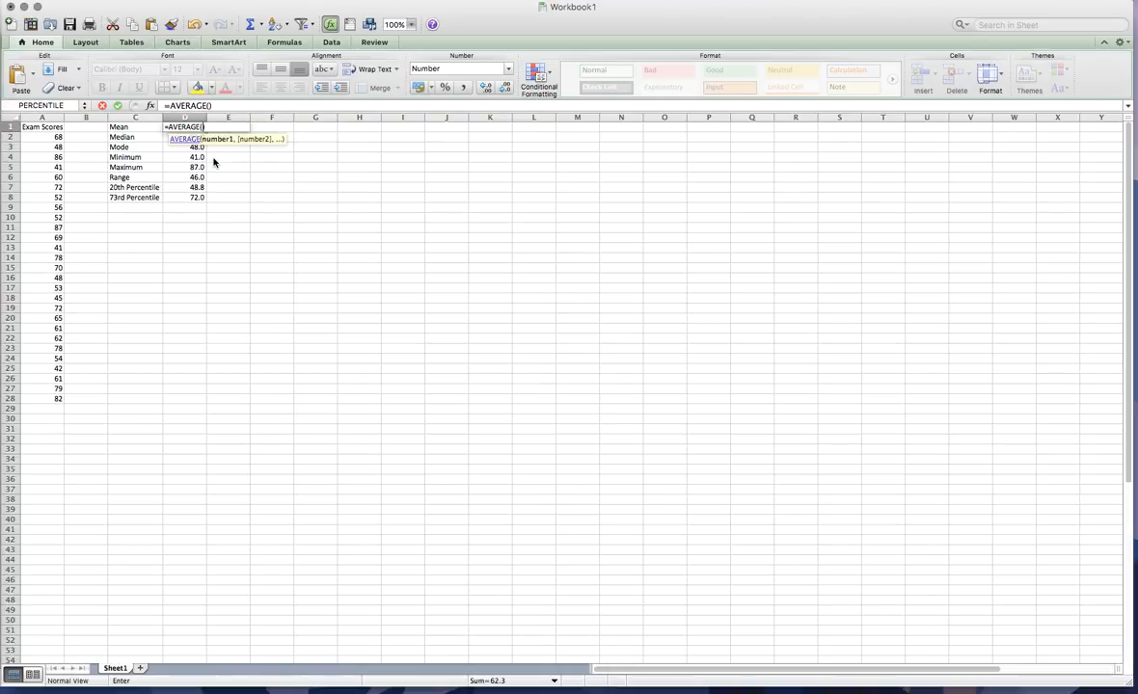
drag(58, 137, 48, 406)
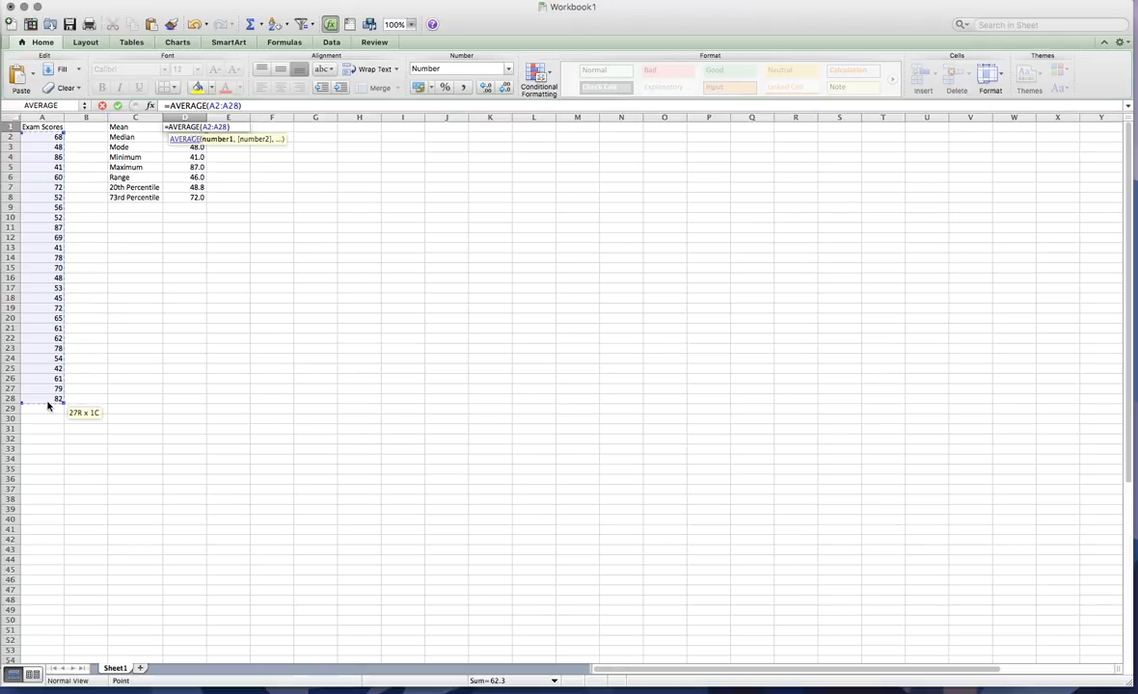
key(Return)
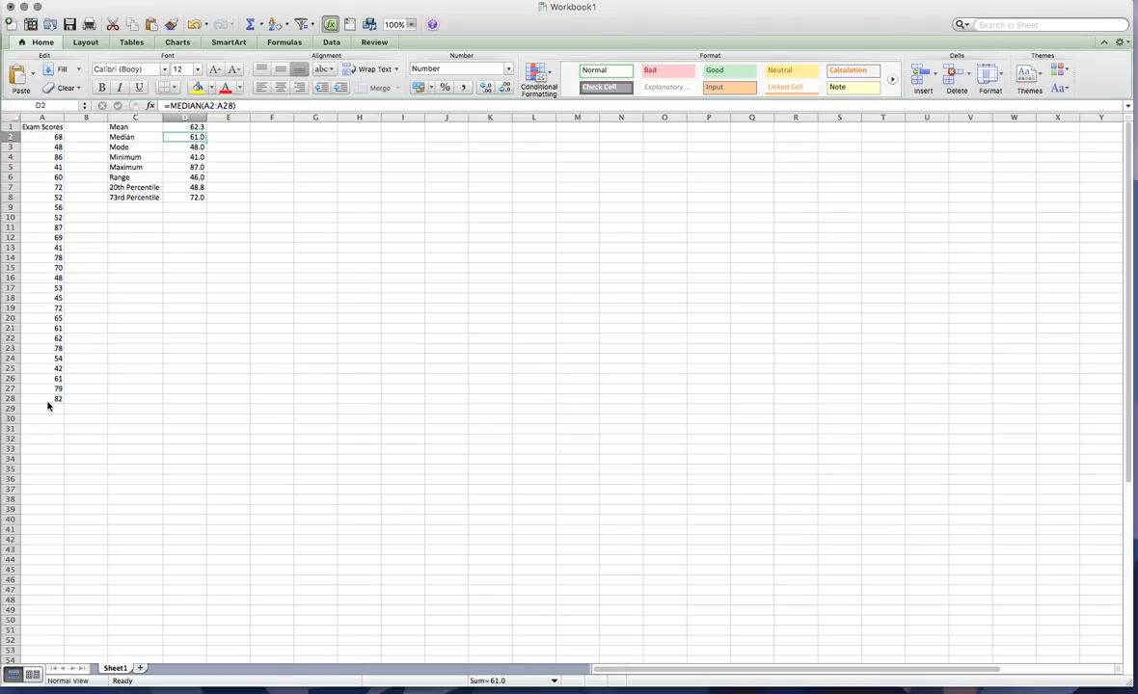
Add an exam score of 90 in A29 and check which range the mean formula in D1 covers
click(64, 412)
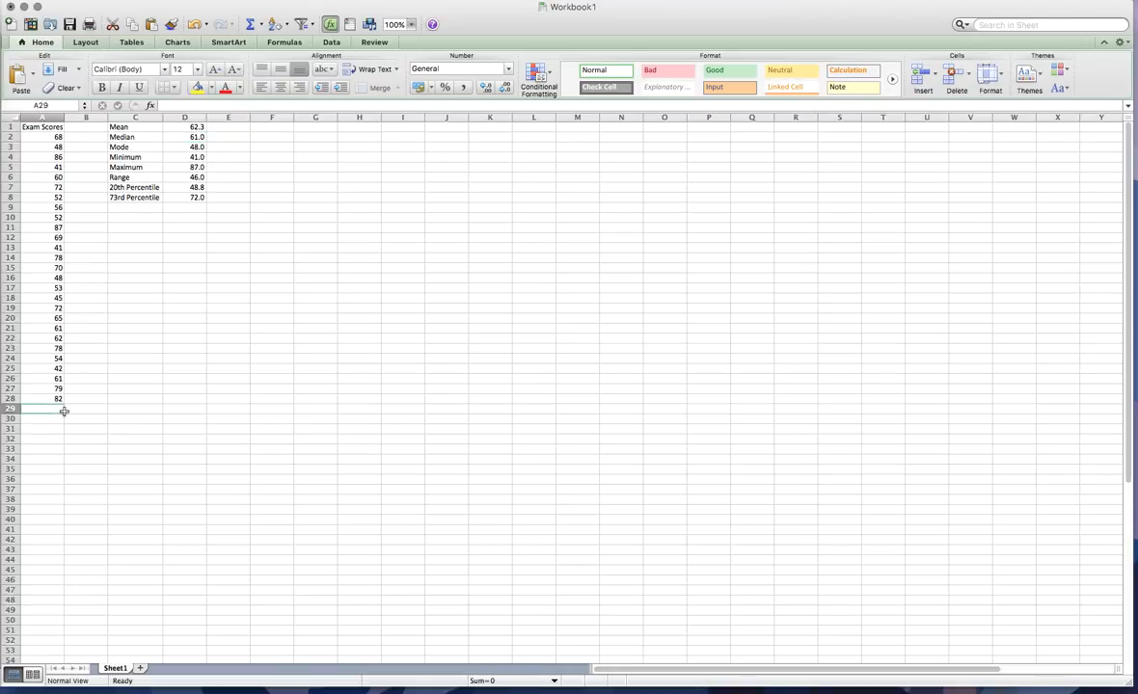
text(90)
key(Return)
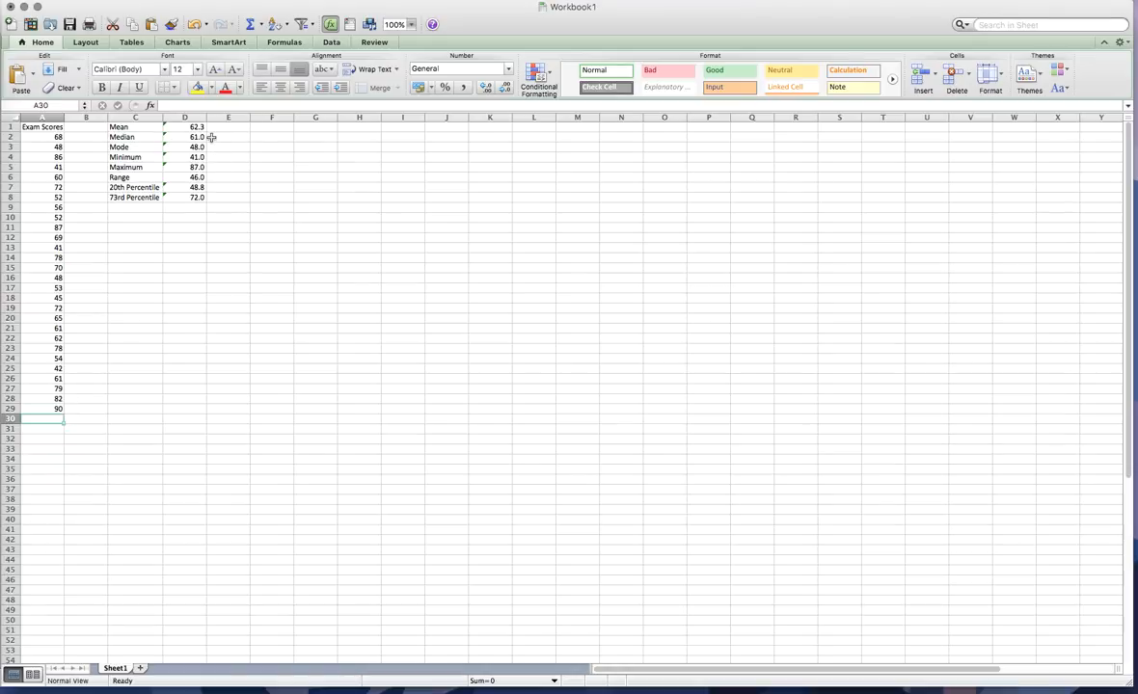
click(55, 406)
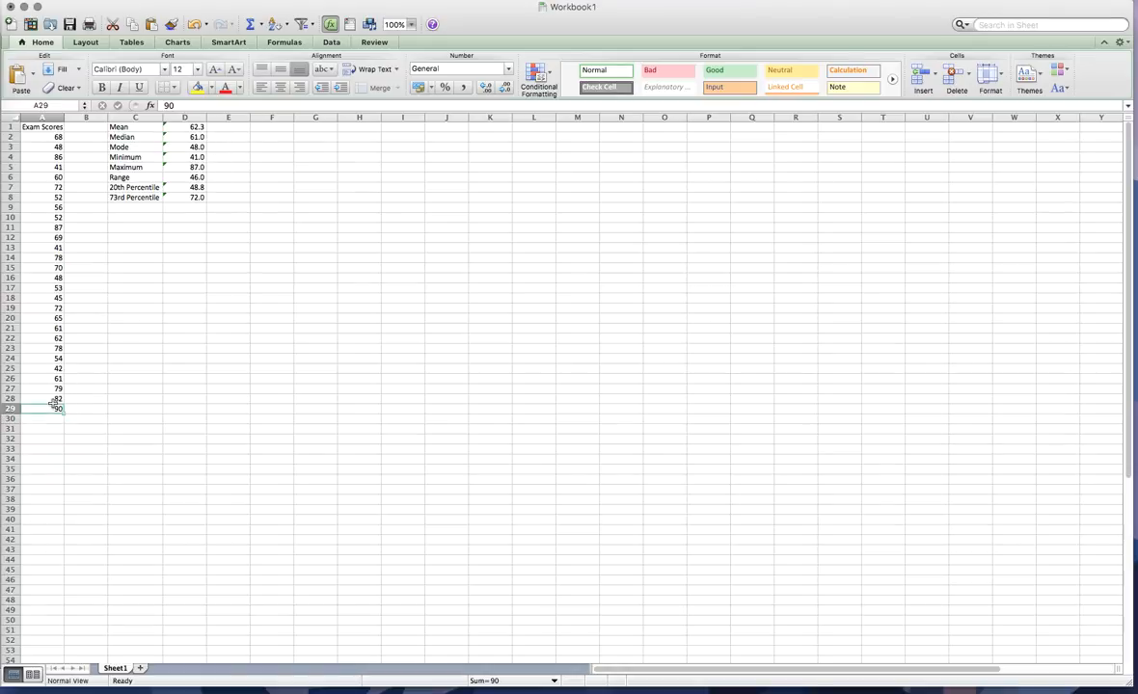
double_click(196, 127)
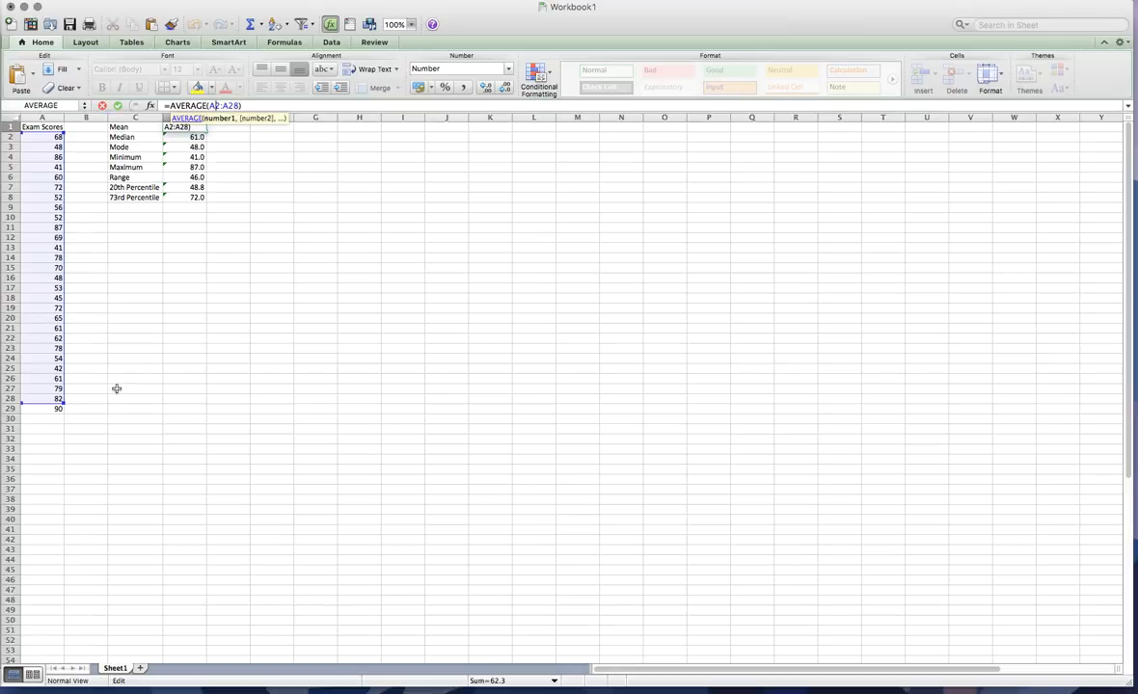
key(Return)
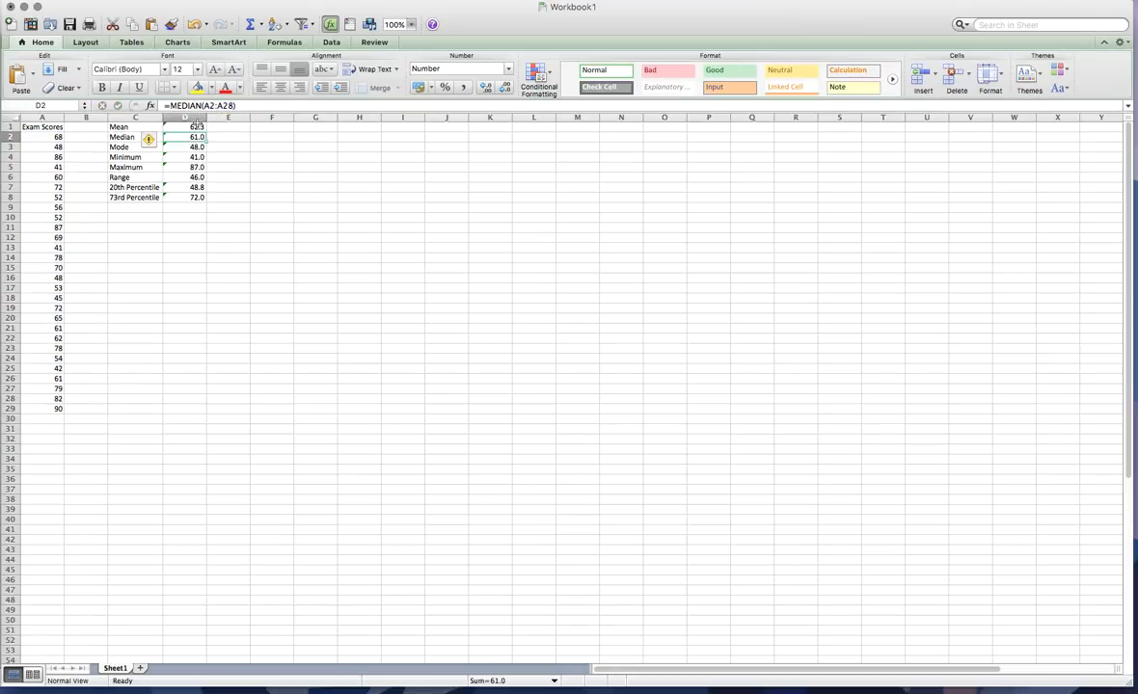
Replace the mean formula in D1 with AVERAGE over the whole of column A (A:A)
click(196, 126)
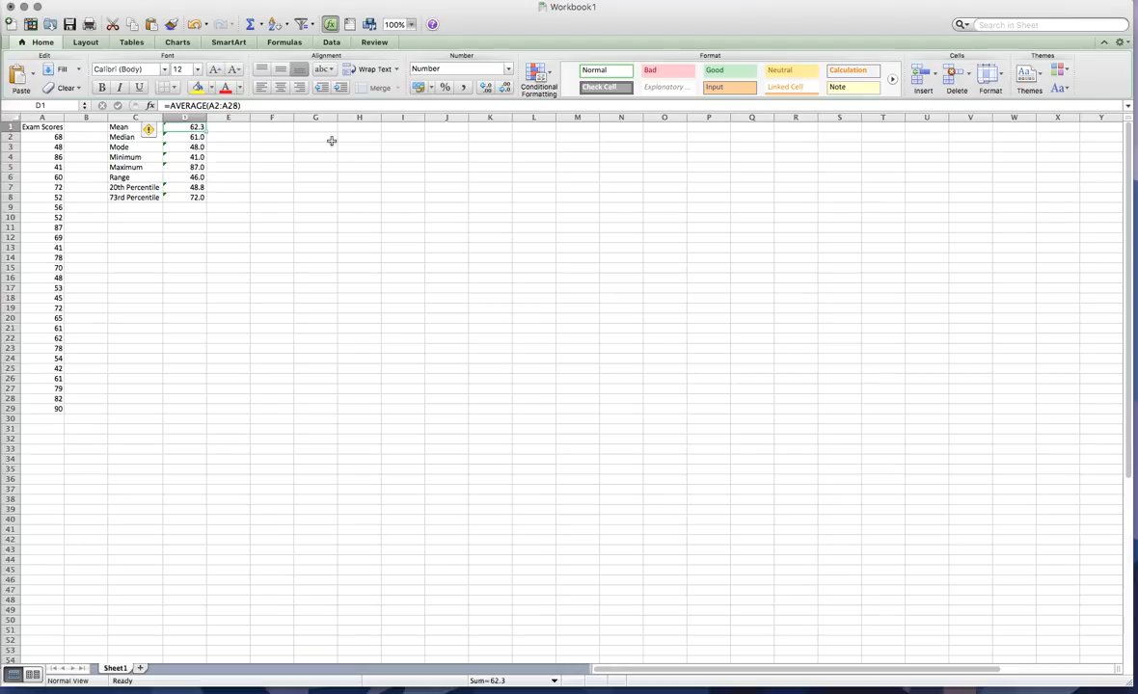
key(BackSpace)
text(=avERAGE)
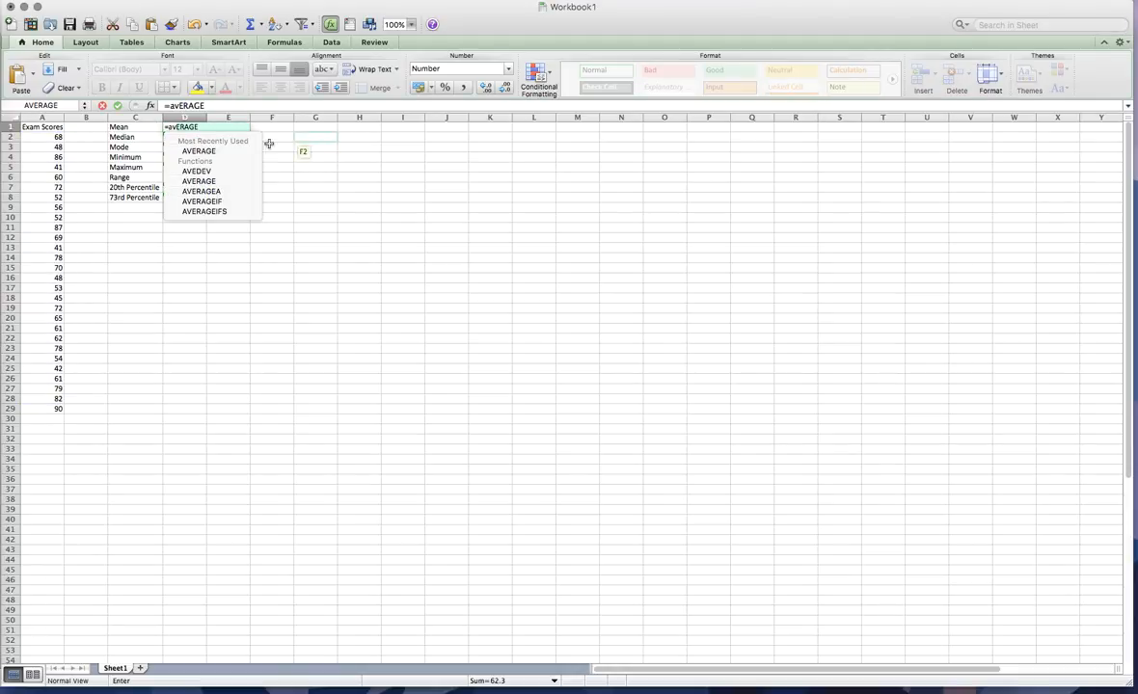
double_click(213, 151)
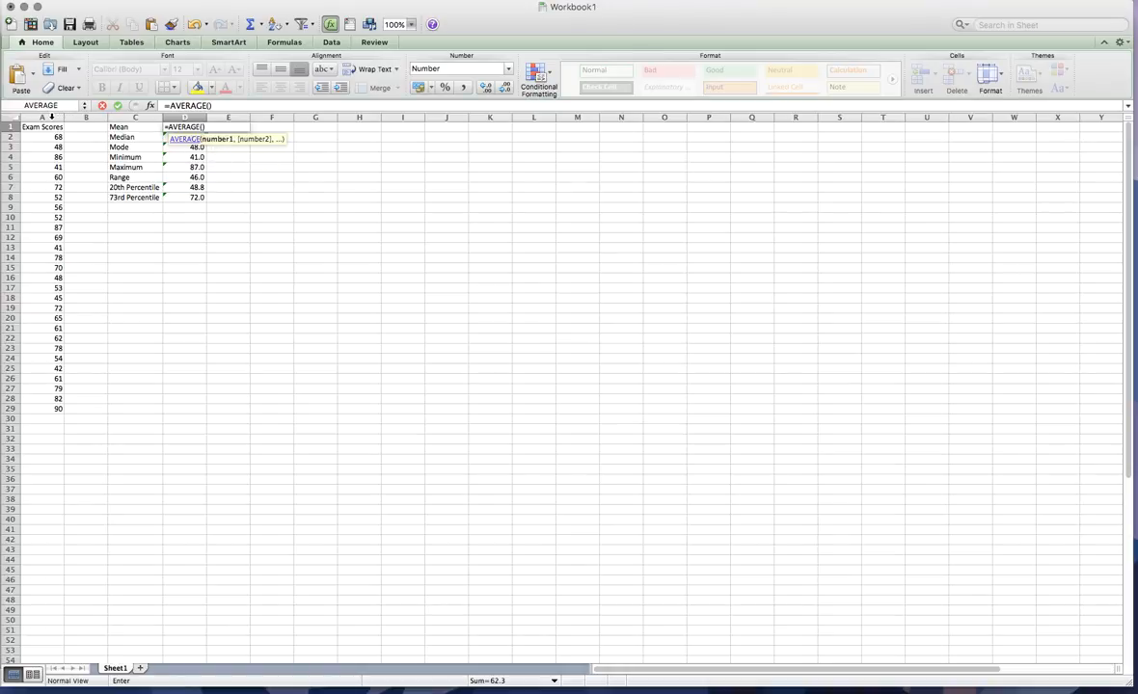
click(51, 116)
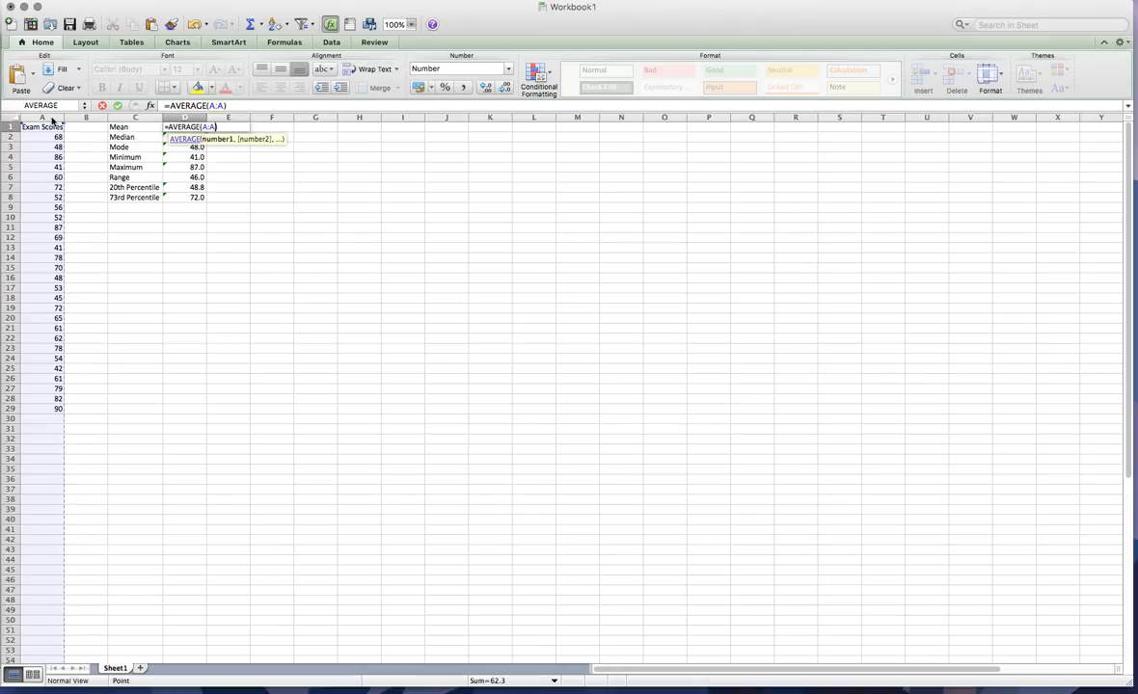
key(Return)
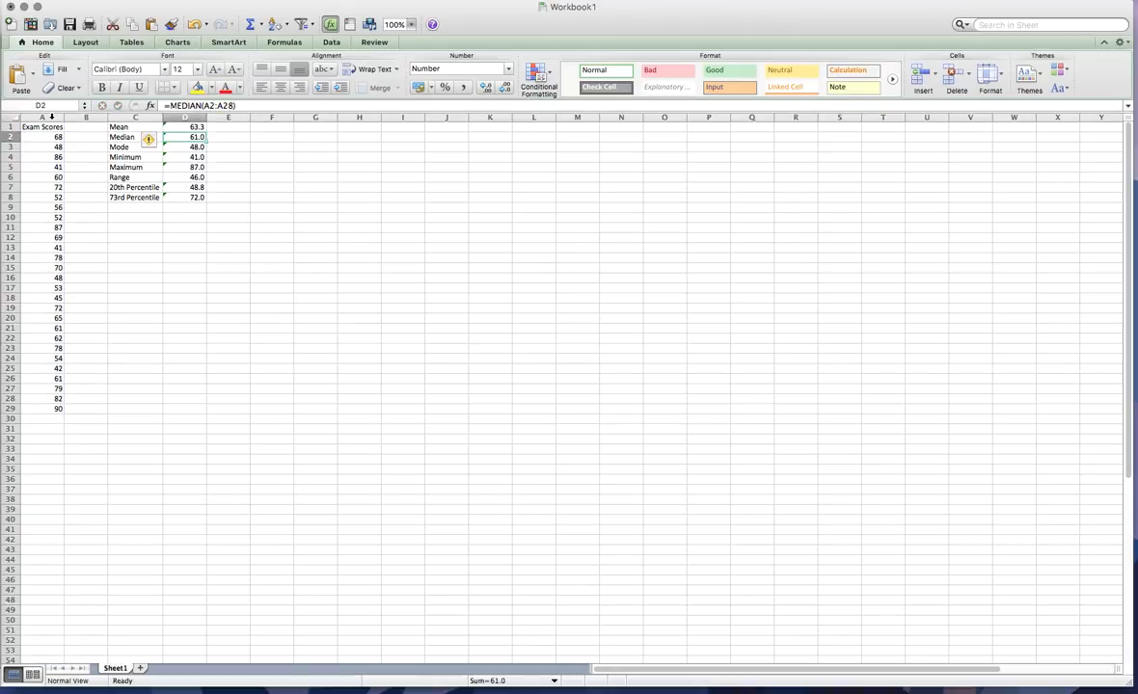
Clear the added score from A29 and check the mean formula in D1
click(59, 409)
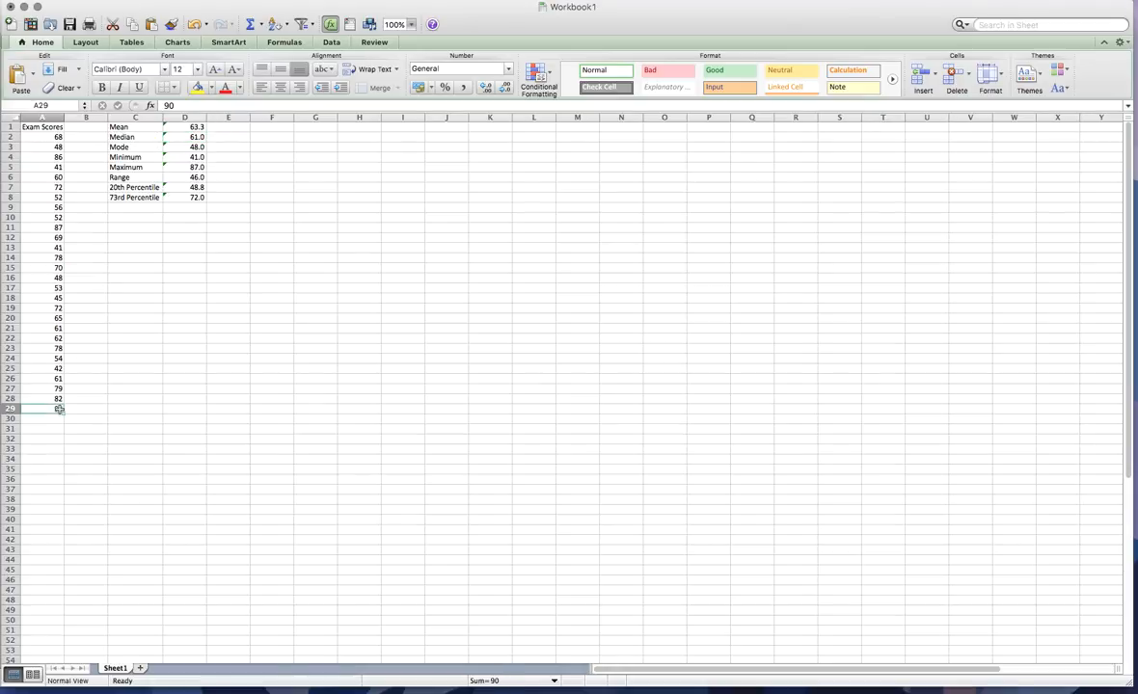
key(BackSpace)
click(190, 389)
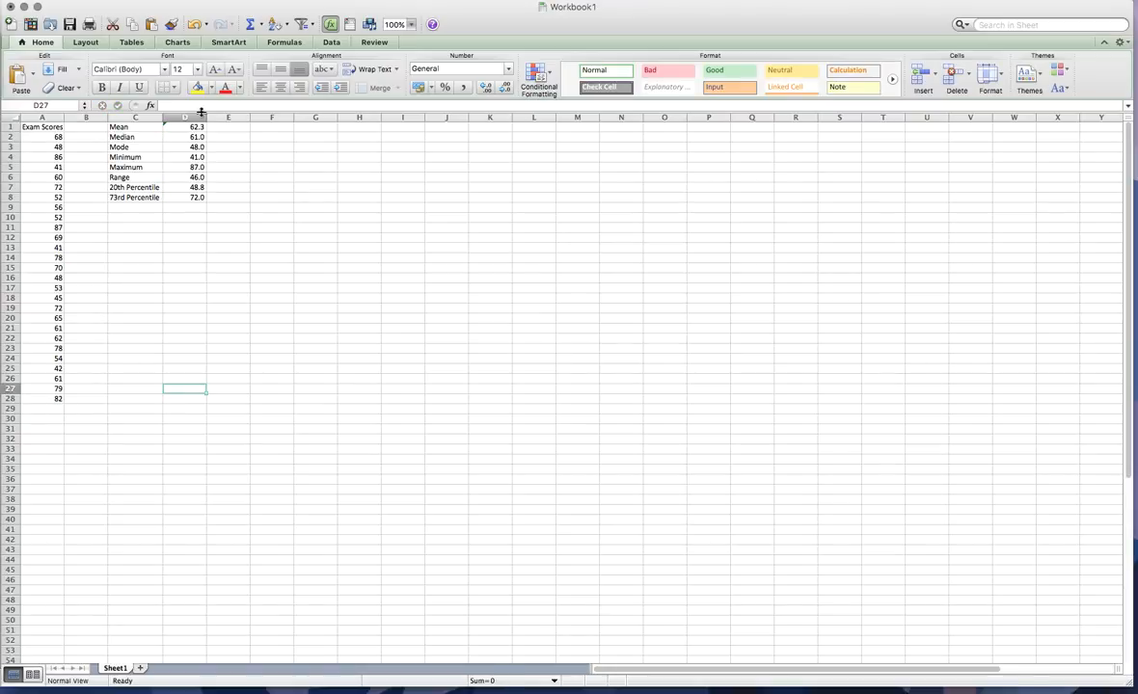
click(183, 126)
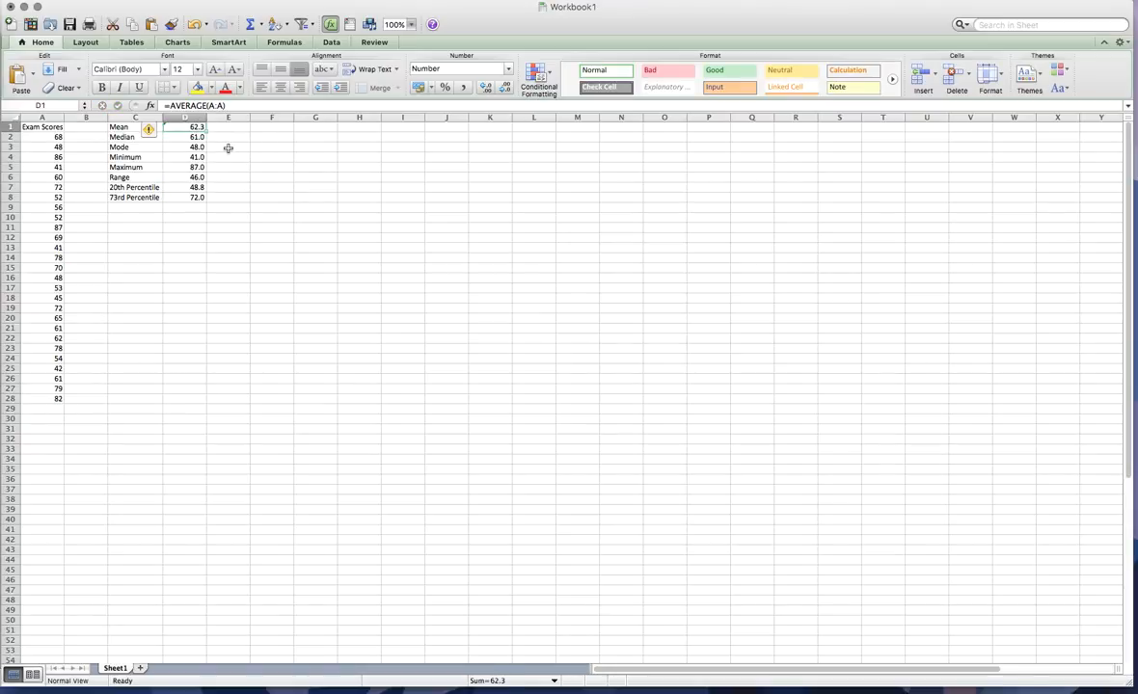
Change the exam score in A17 to 93
click(53, 288)
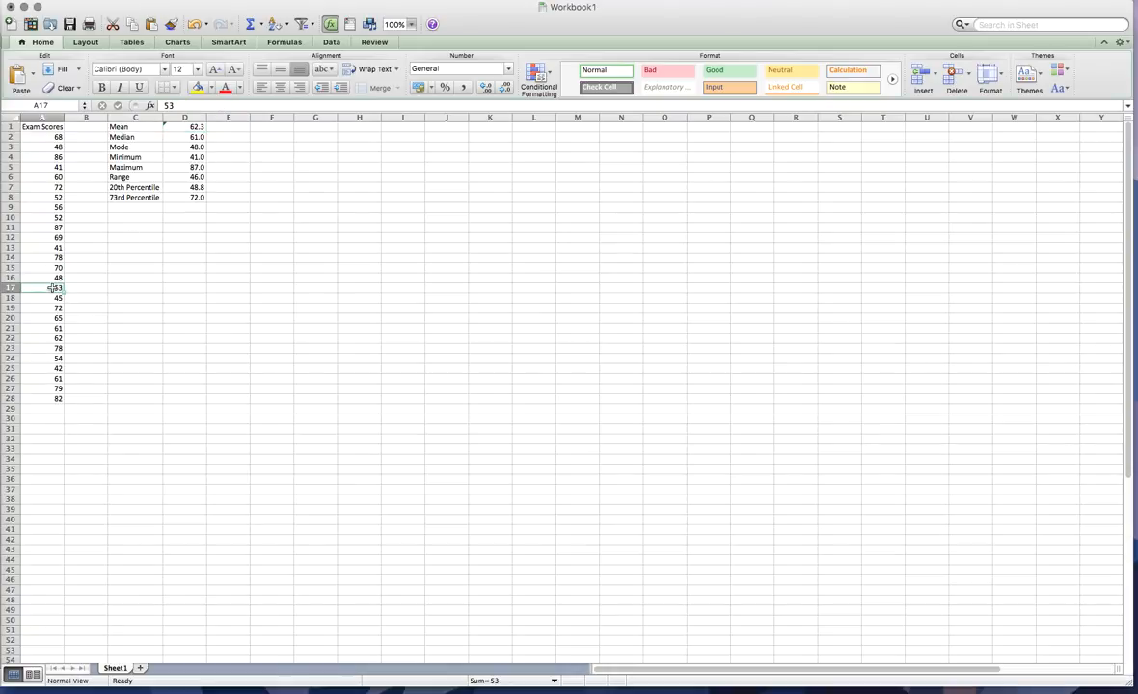
text(93)
key(Return)
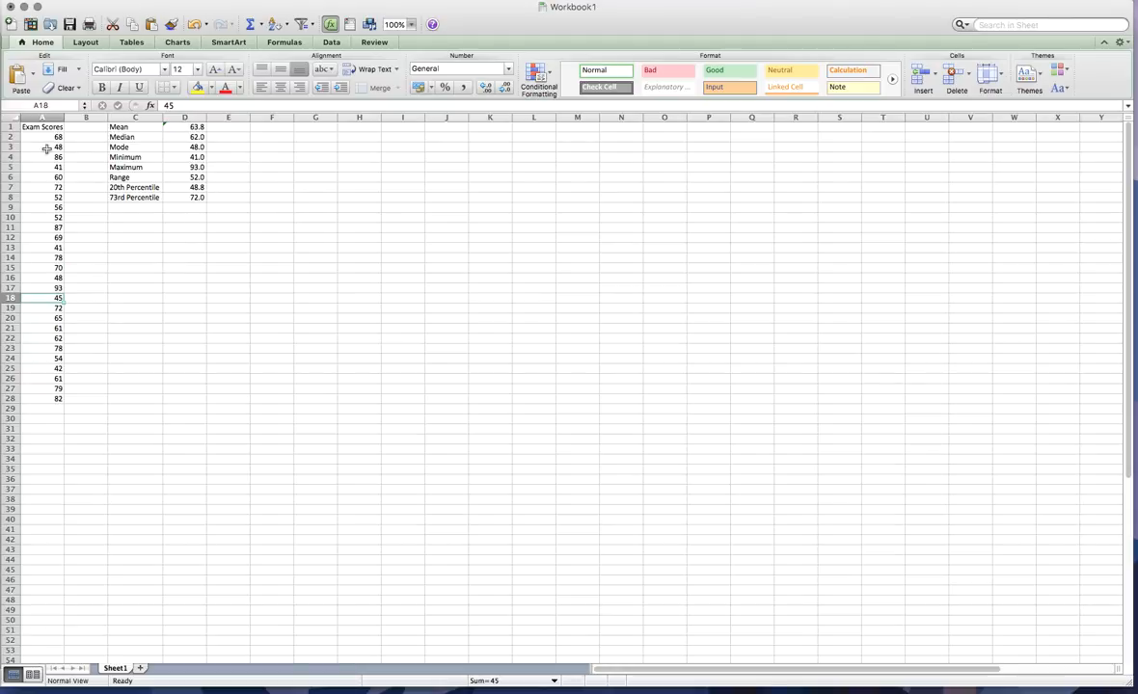
Replace the median formula in D2 with MEDIAN over the whole of column A (A:A)
click(181, 134)
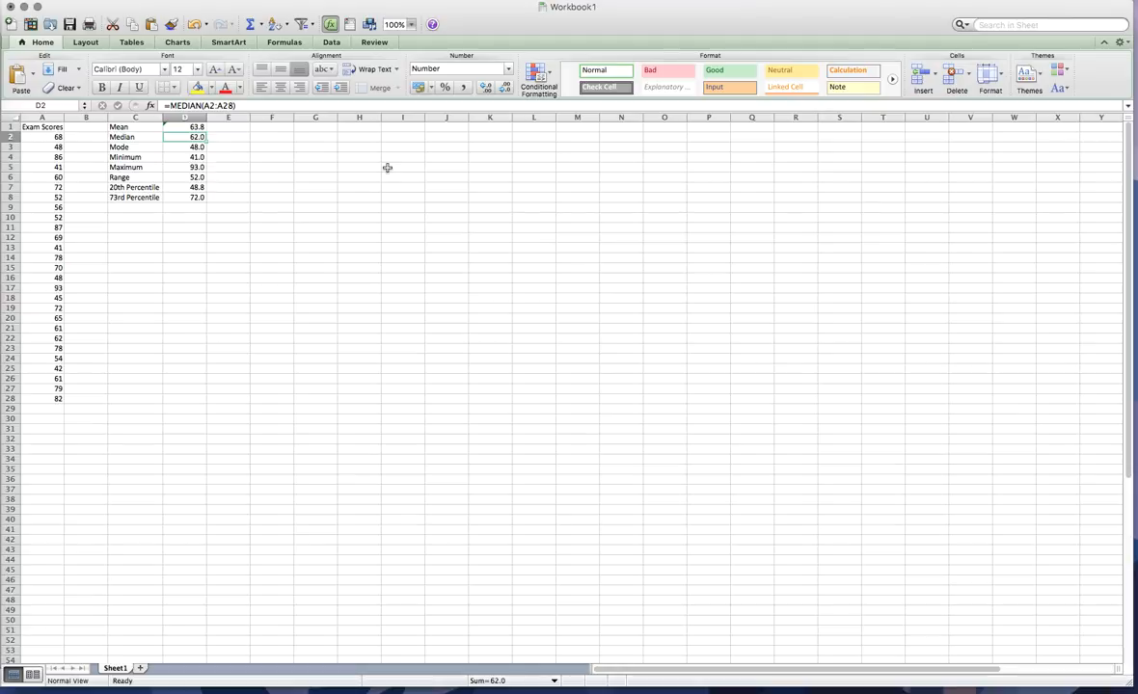
text(=)
text(medIAN)
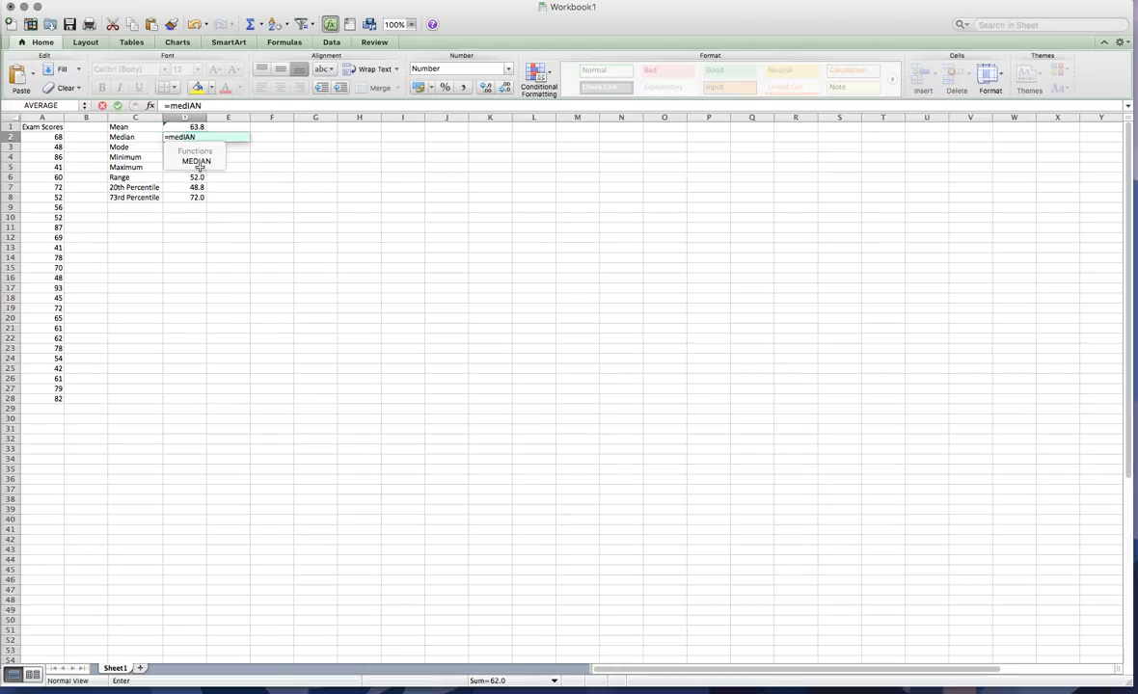
double_click(196, 162)
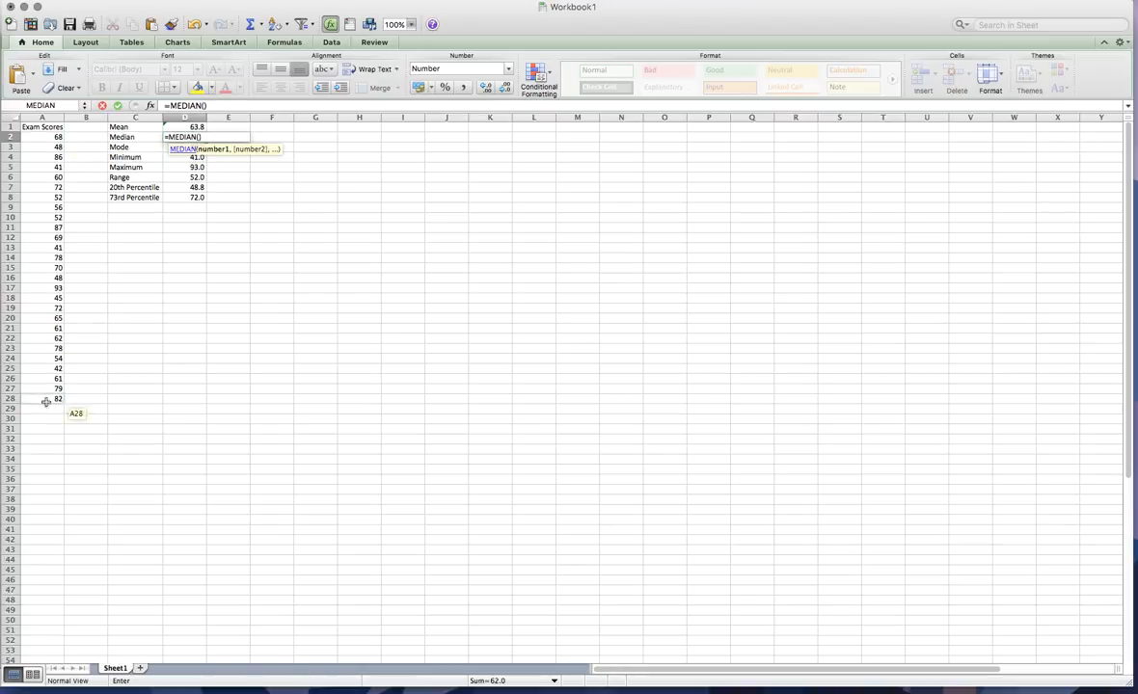
click(47, 116)
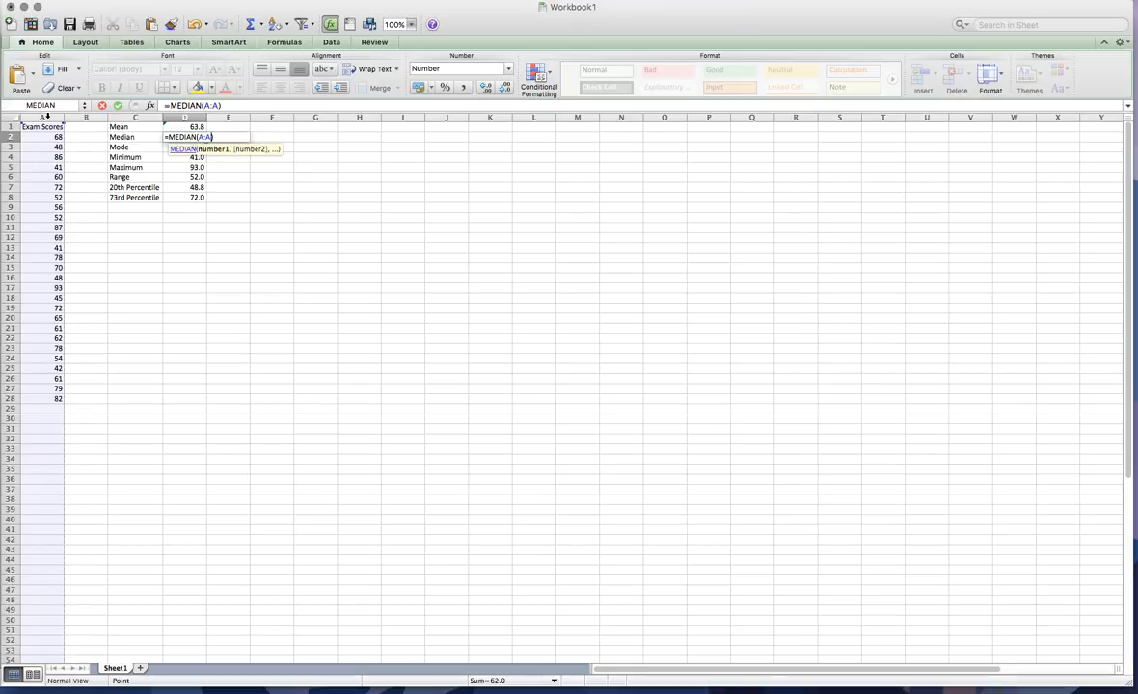
key(Return)
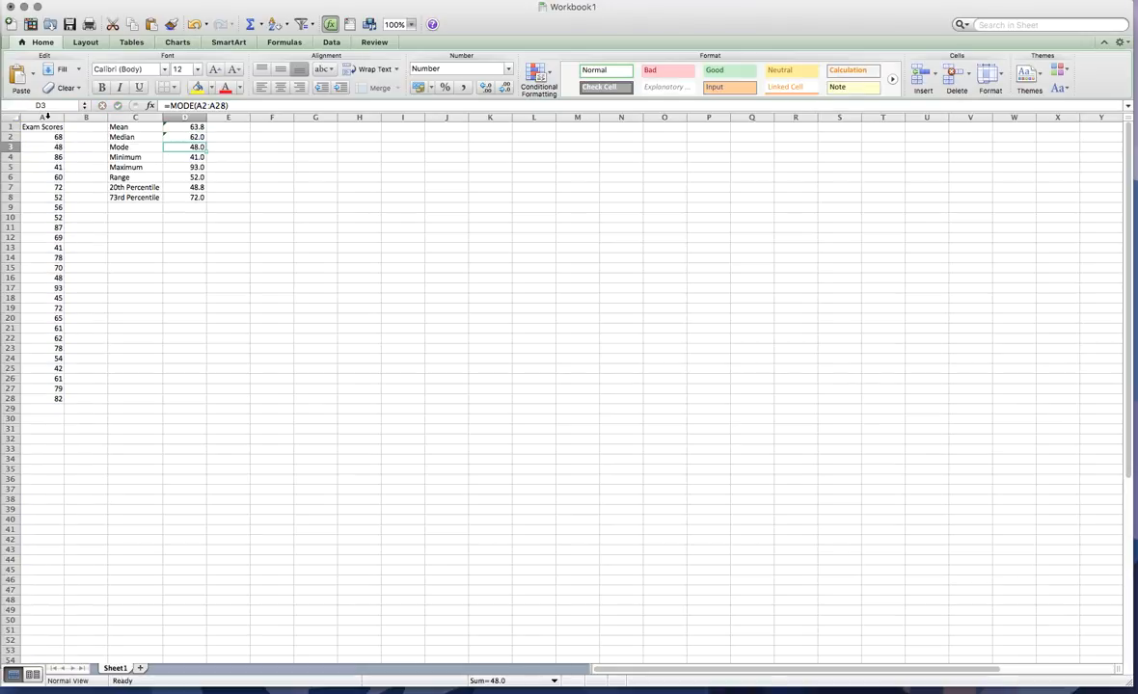